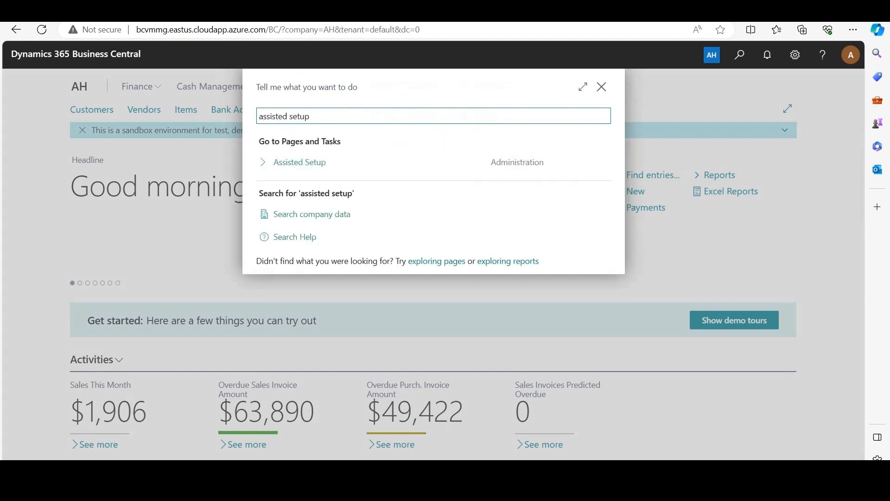
Rerun the sales offers guide from Assisted Setup to review its rebate parameters, and exit the wizard without finishing
{"action": "key", "text": "Return"}
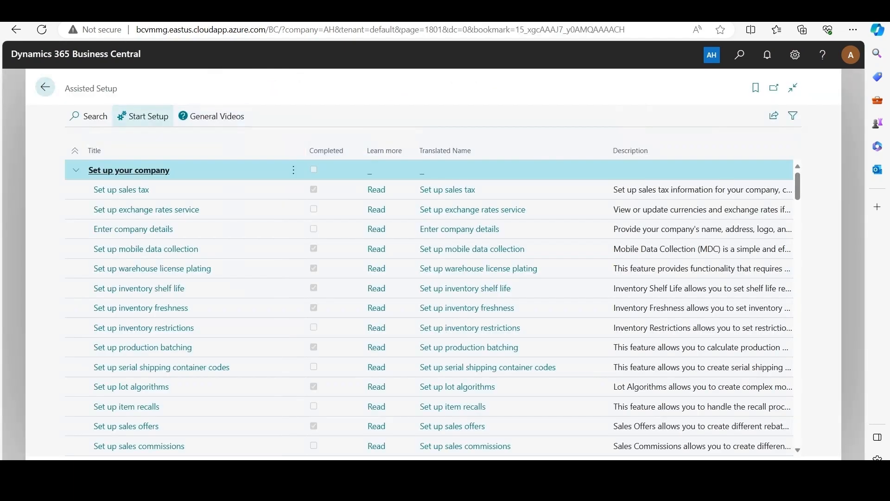
{"action": "type", "text": "sales offers"}
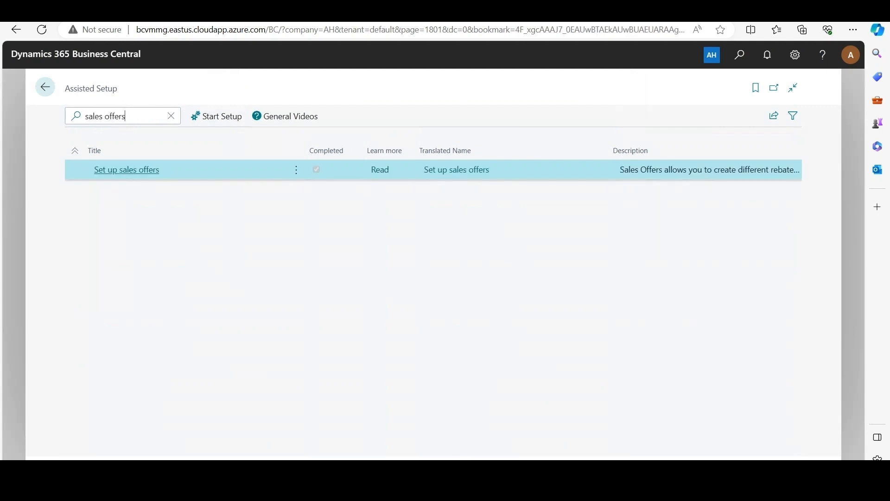
{"action": "left_click", "coordinate": [127, 169]}
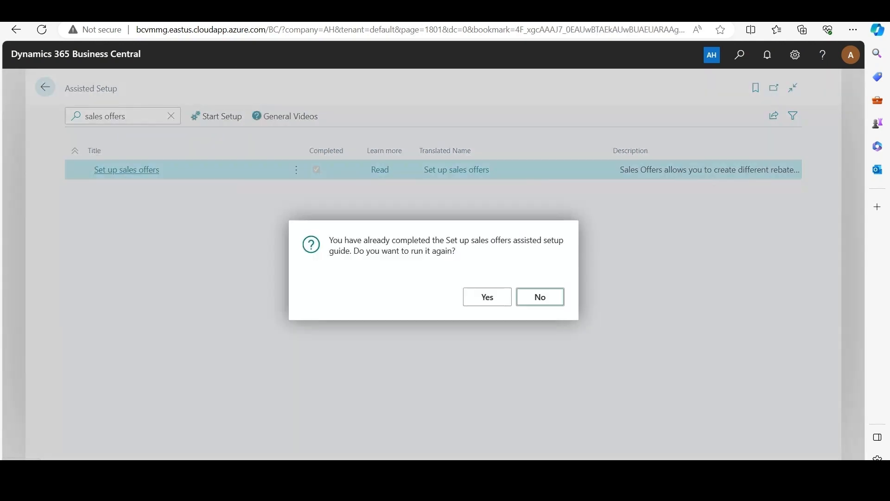
{"action": "left_click", "coordinate": [485, 297]}
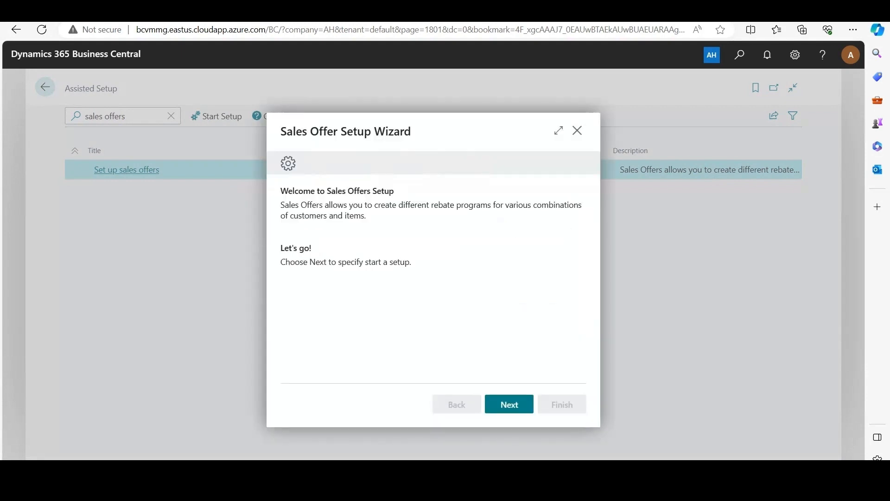
{"action": "left_click", "coordinate": [509, 404]}
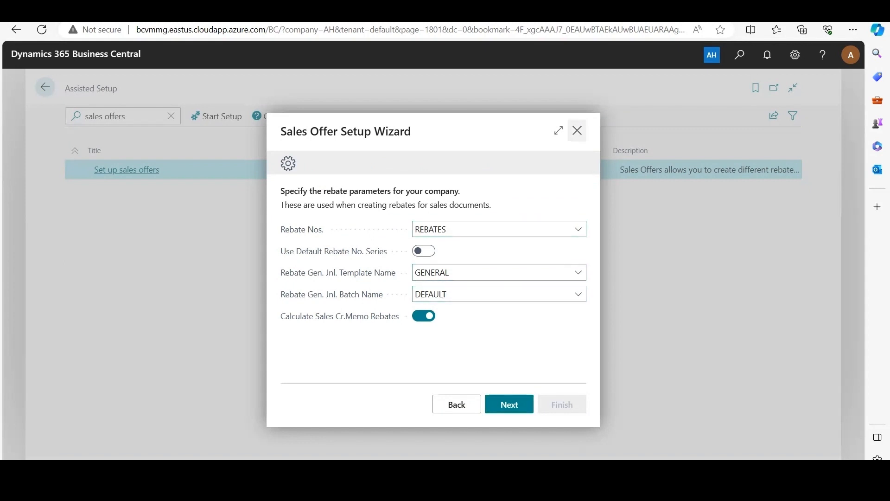
{"action": "left_click", "coordinate": [578, 130]}
{"action": "left_click", "coordinate": [483, 296]}
{"action": "left_click", "coordinate": [45, 87]}
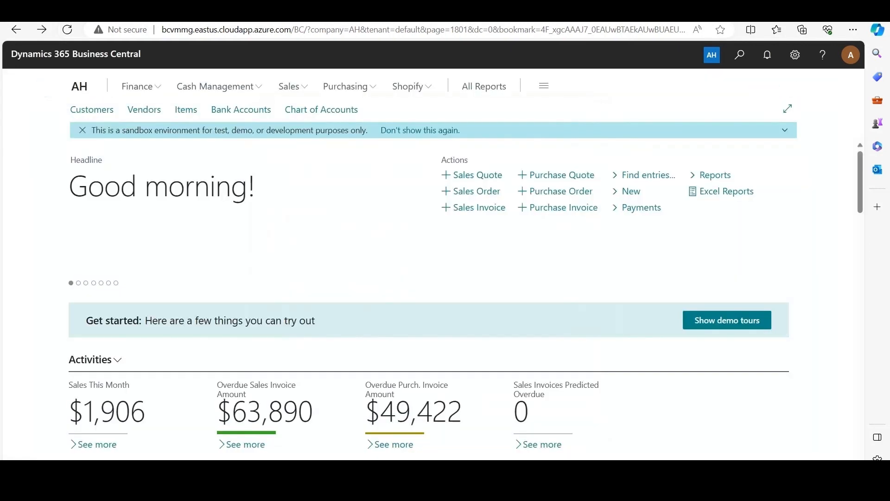
Find the sales offers entry in Manual Setup, view its Sales Offer Setup page, and return to the home page
{"action": "key", "text": "alt+q"}
{"action": "type", "text": "man"}
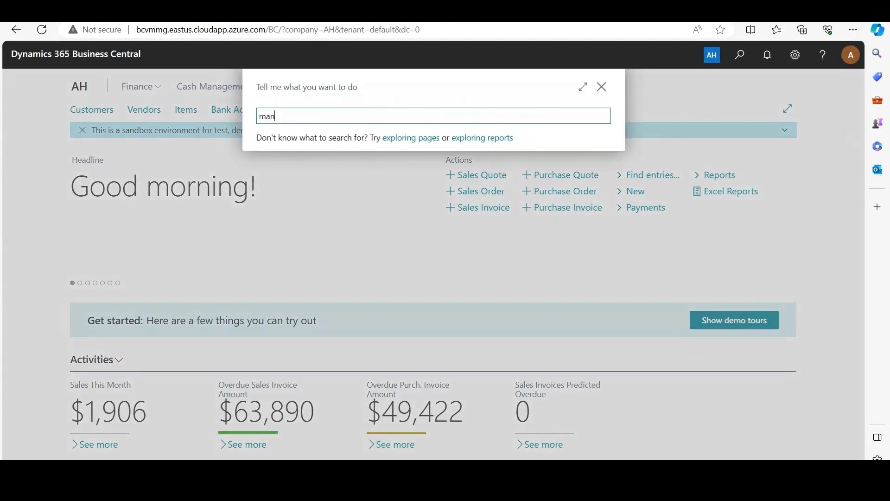
{"action": "type", "text": "ual setup"}
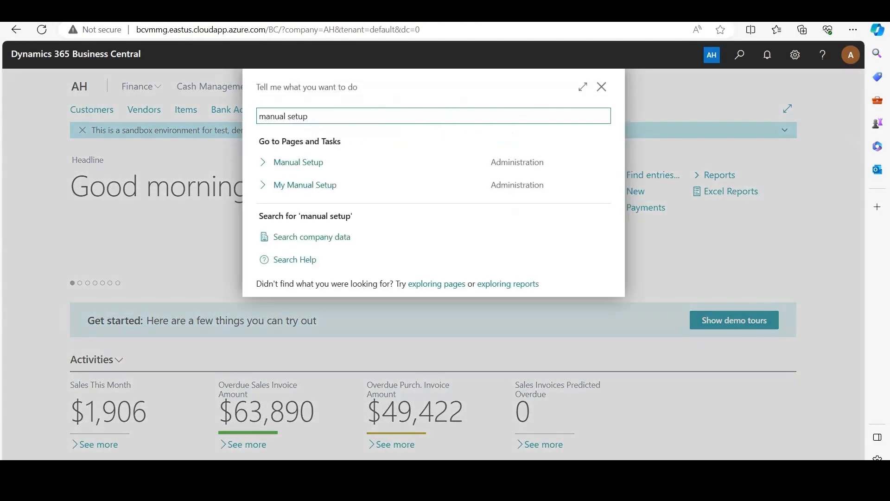
{"action": "key", "text": "Return"}
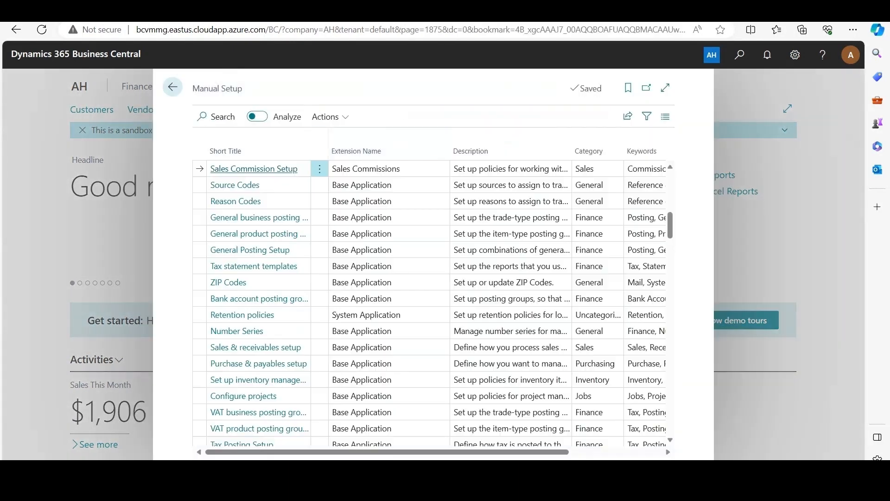
{"action": "type", "text": "sales offers"}
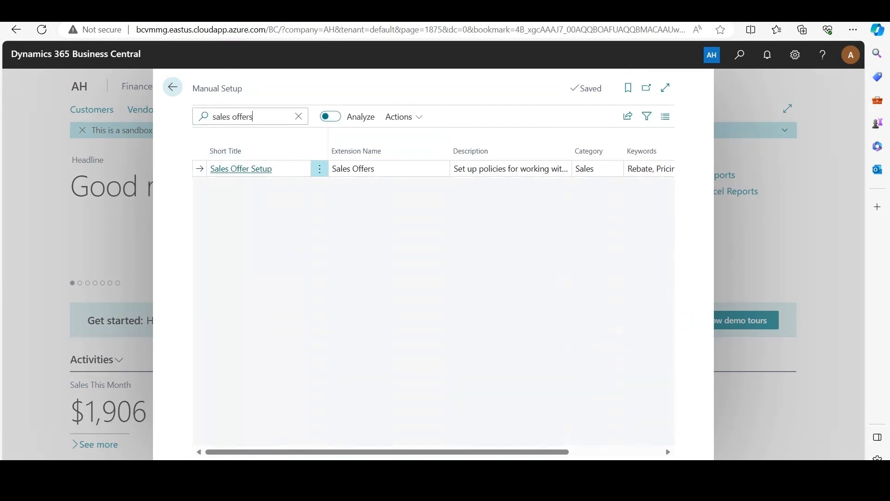
{"action": "left_click", "coordinate": [241, 169]}
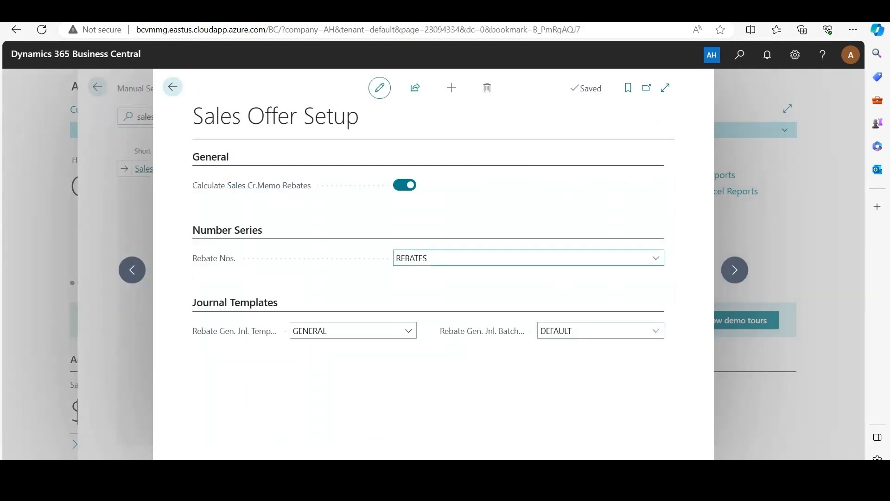
{"action": "key", "text": "Escape"}
{"action": "key", "text": "Escape"}
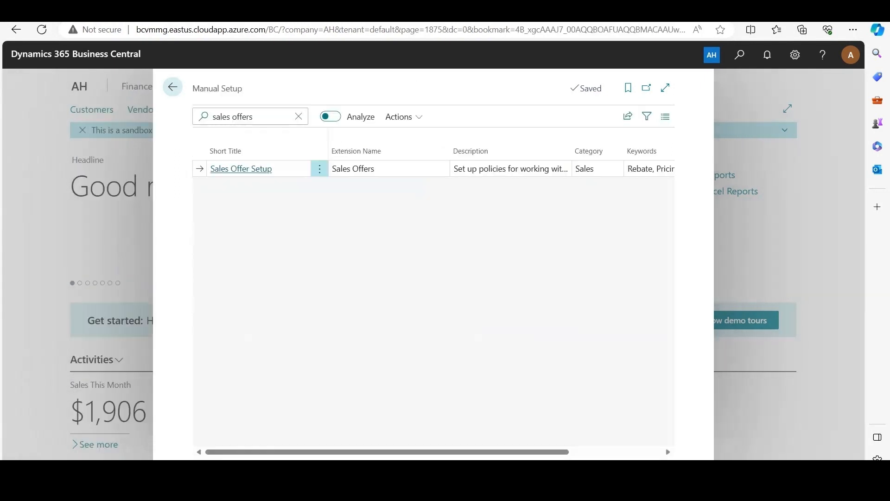
Find the Sales Offer Setup page directly through search and examine the Rebate Nos. number series choices
{"action": "key", "text": "alt+q"}
{"action": "type", "text": "sa"}
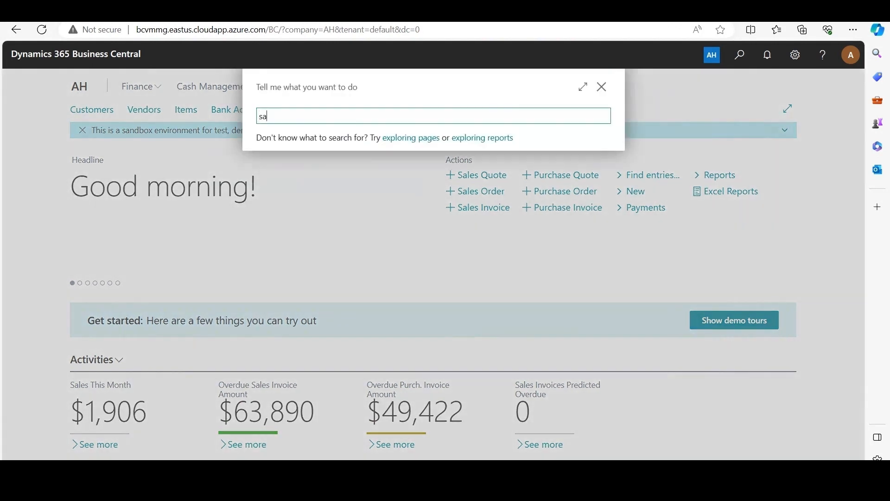
{"action": "type", "text": "les offer setup"}
{"action": "left_click", "coordinate": [304, 162]}
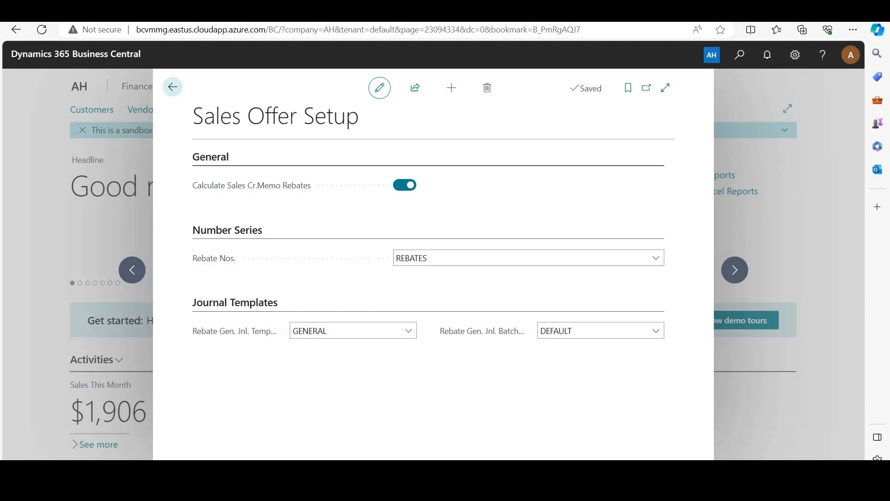
{"action": "left_click", "coordinate": [528, 258]}
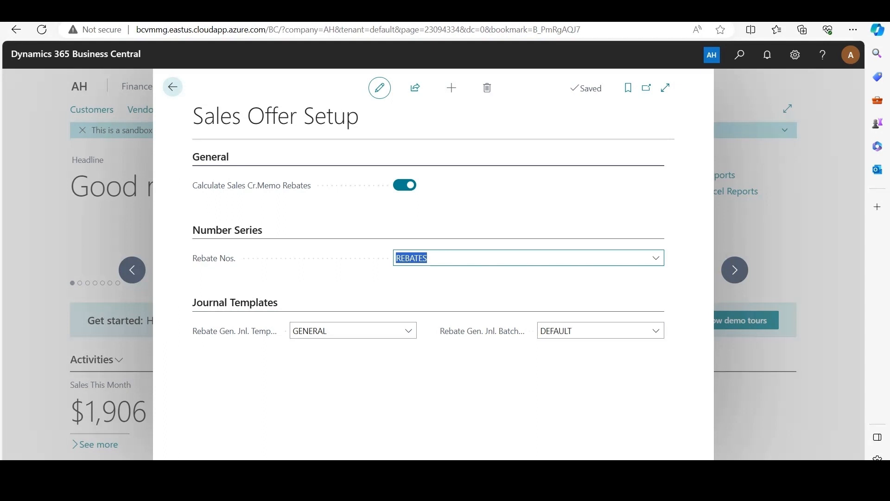
{"action": "left_click", "coordinate": [655, 258]}
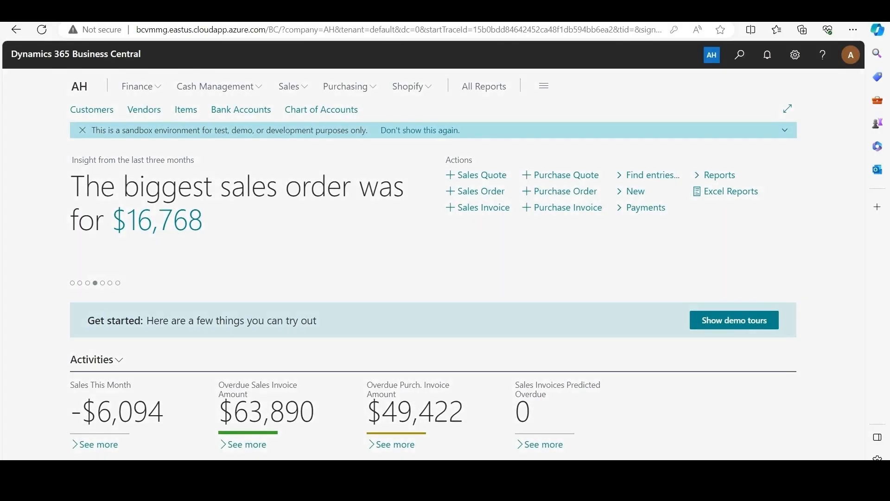
Open the Rebates list and create a new rebate card numbered from the REBATES series
{"action": "key", "text": "alt+q"}
{"action": "type", "text": "rebates"}
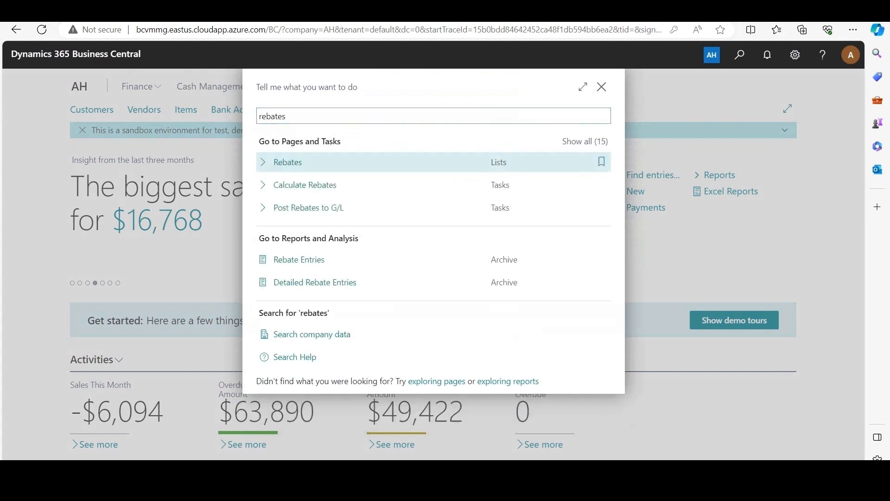
{"action": "key", "text": "Return"}
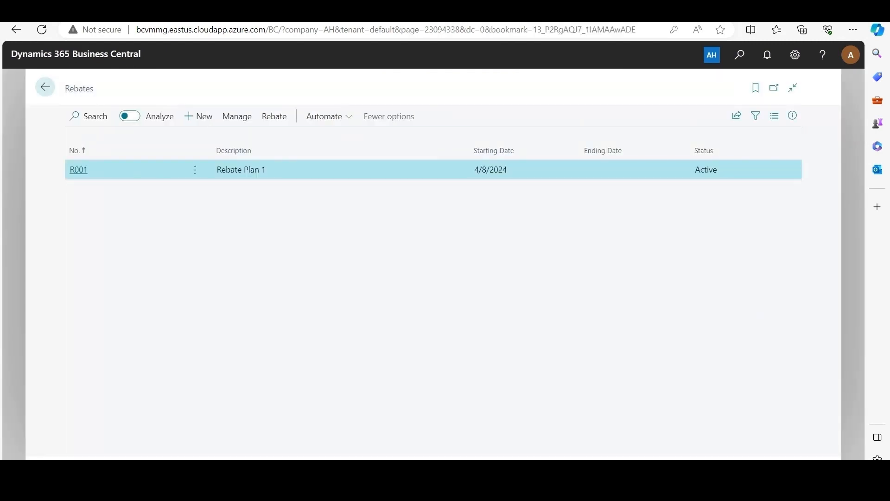
{"action": "left_click", "coordinate": [199, 117]}
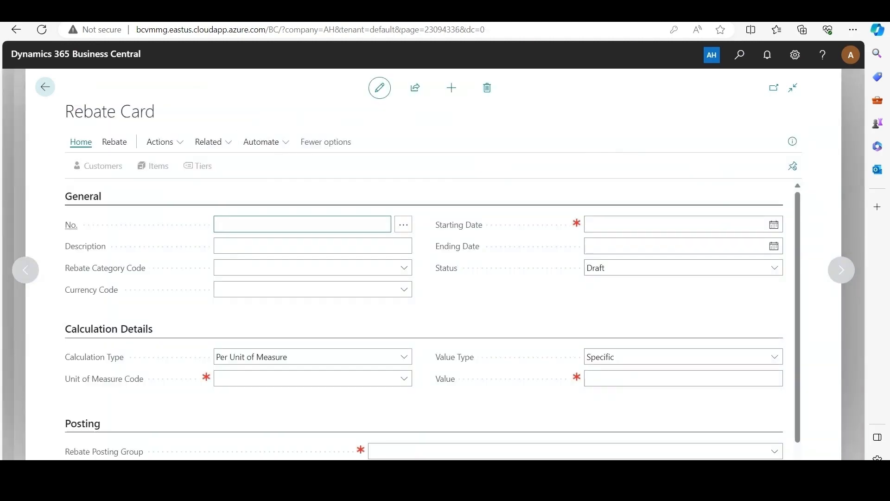
{"action": "left_click", "coordinate": [403, 225]}
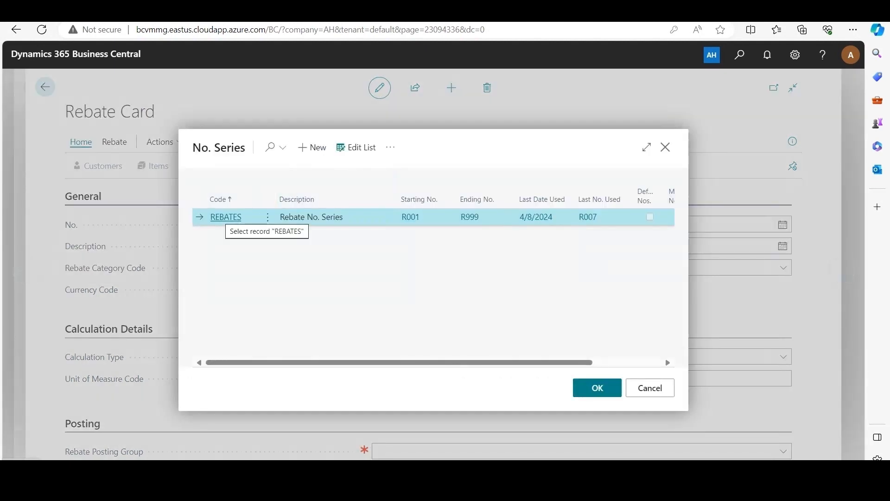
{"action": "left_click", "coordinate": [226, 216]}
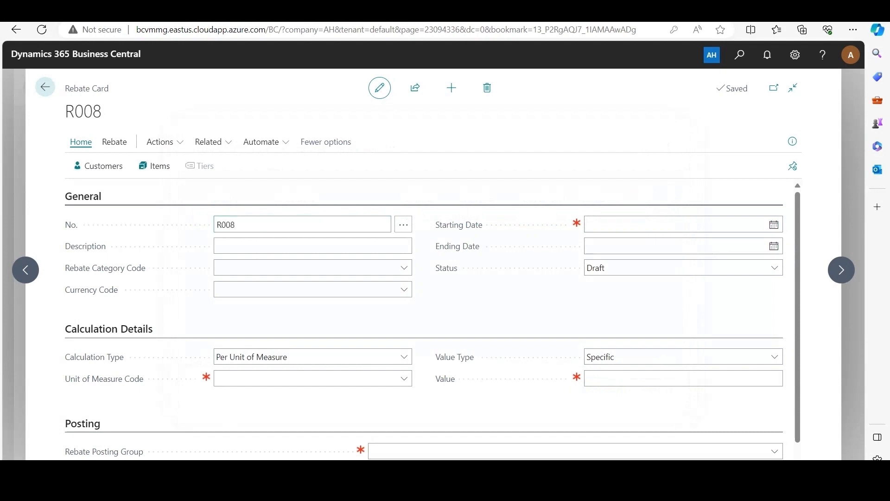
Set the rebate's starting date to 4/8/2024 and its ending date to 7/1/2024
{"action": "left_click", "coordinate": [774, 224]}
{"action": "type", "text": "4/8"}
{"action": "key", "text": "Tab"}
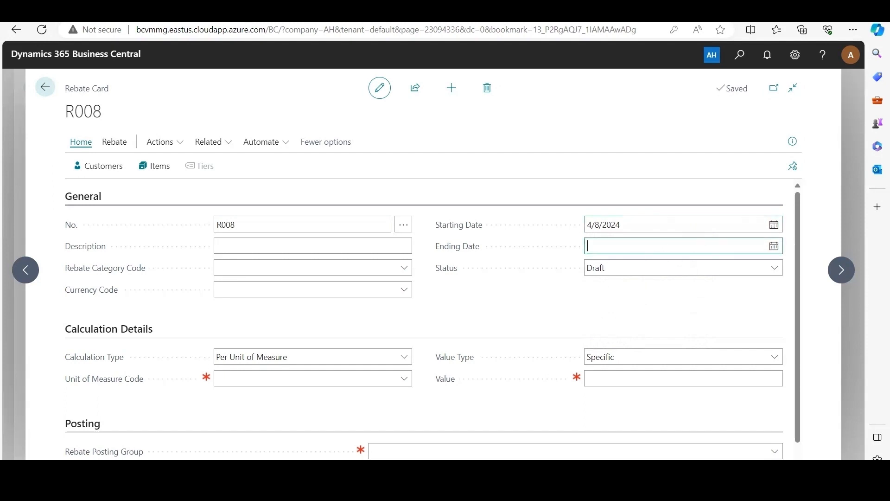
{"action": "left_click", "coordinate": [774, 247]}
{"action": "left_click", "coordinate": [705, 264]}
{"action": "left_click", "coordinate": [705, 264]}
{"action": "left_click", "coordinate": [705, 264]}
{"action": "left_click", "coordinate": [705, 264]}
{"action": "left_click", "coordinate": [705, 264]}
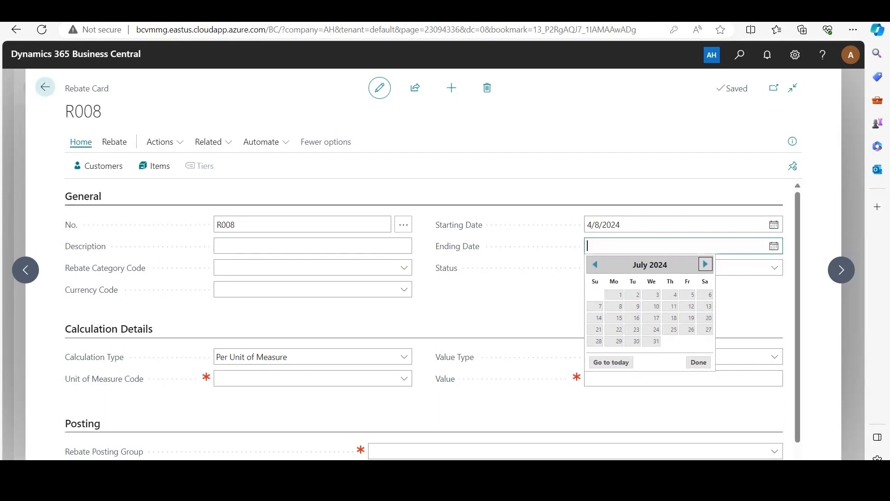
{"action": "left_click", "coordinate": [614, 294]}
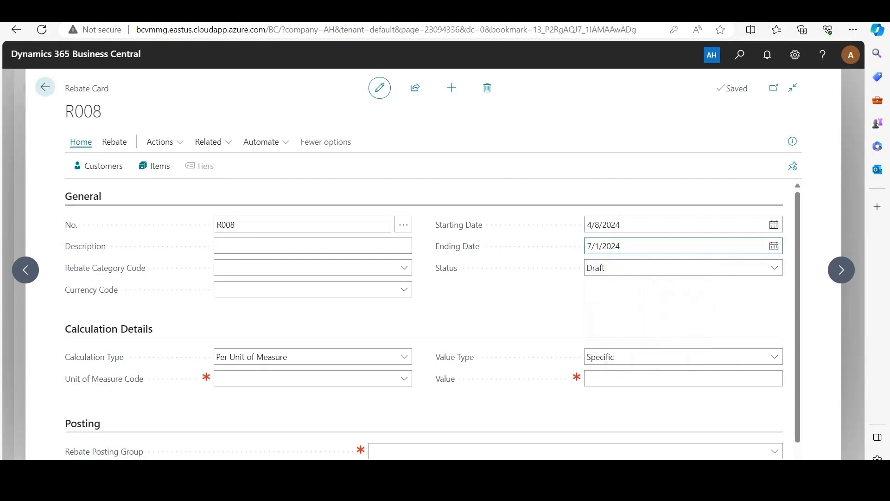
Enter "Meat Delivery Rebate Plan" as the rebate's description and set its Rebate Category Code to MEAT
{"action": "left_click", "coordinate": [313, 246]}
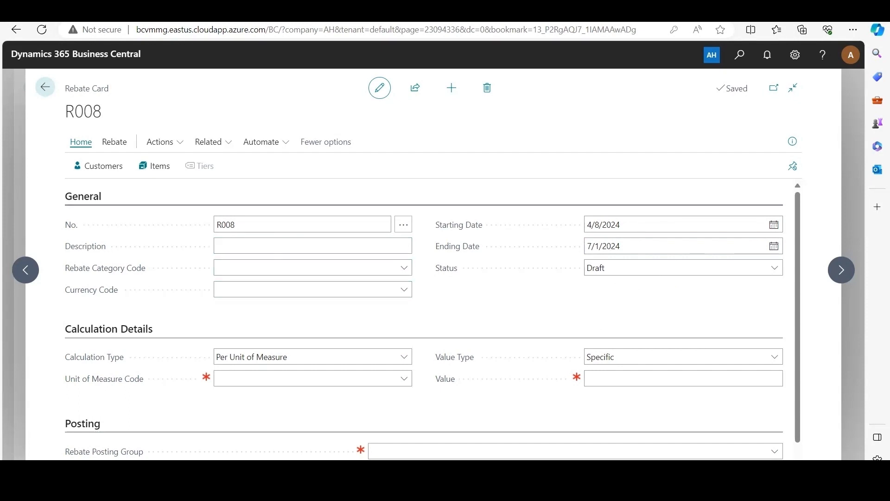
{"action": "left_click", "coordinate": [313, 246]}
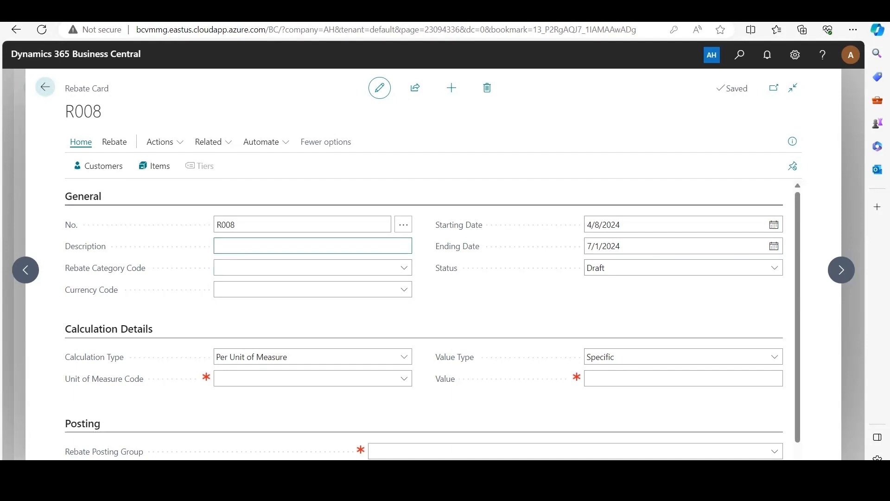
{"action": "type", "text": "Meat Deliverry Rebate Plan"}
{"action": "key", "text": "Tab"}
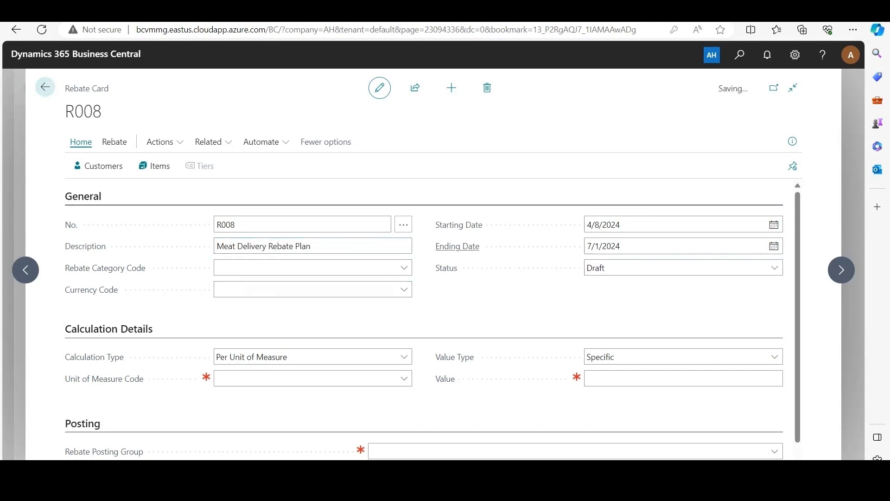
{"action": "left_click", "coordinate": [404, 268]}
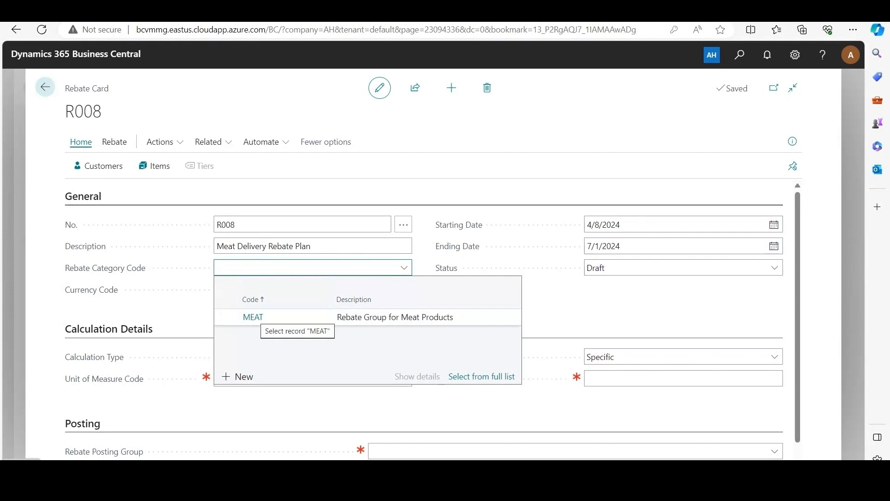
{"action": "left_click", "coordinate": [256, 317]}
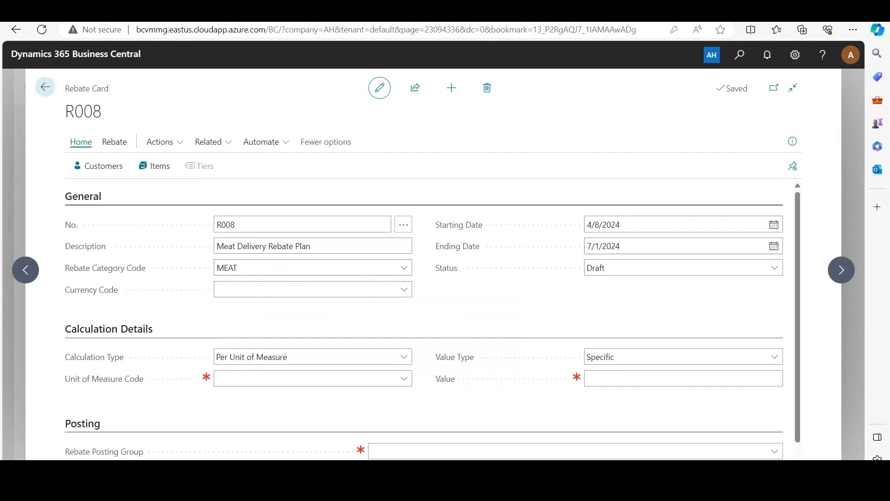
Review the available currency codes for the rebate without selecting one
{"action": "left_click", "coordinate": [404, 289]}
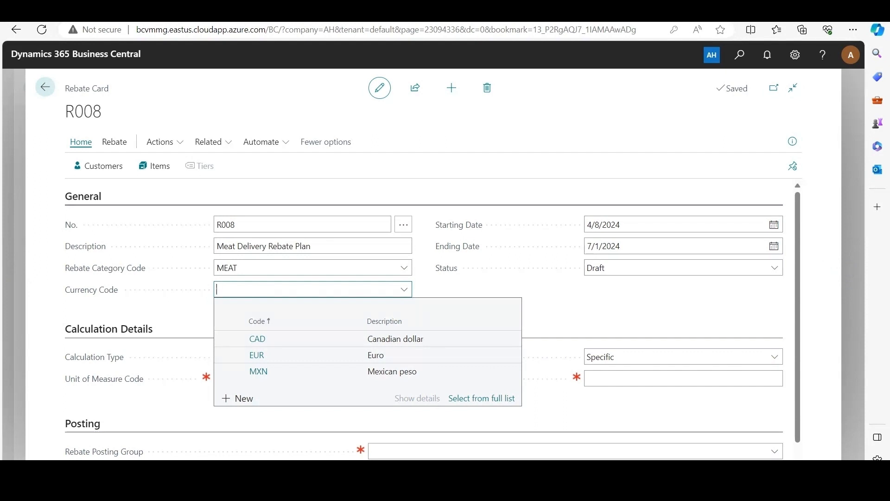
{"action": "key", "text": "Escape"}
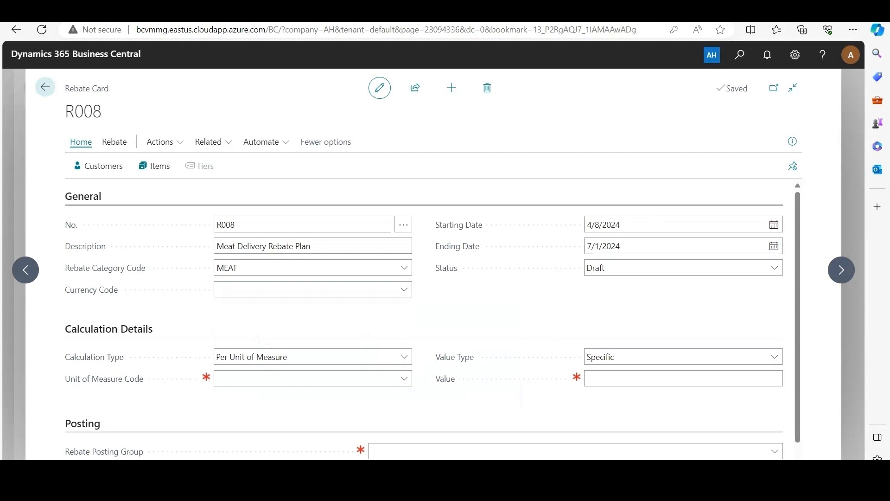
{"action": "left_click", "coordinate": [404, 289]}
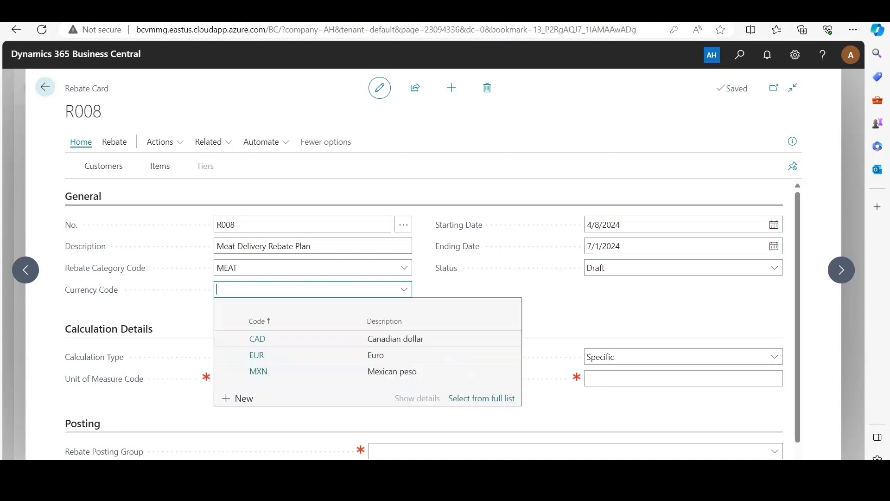
{"action": "left_click", "coordinate": [483, 293]}
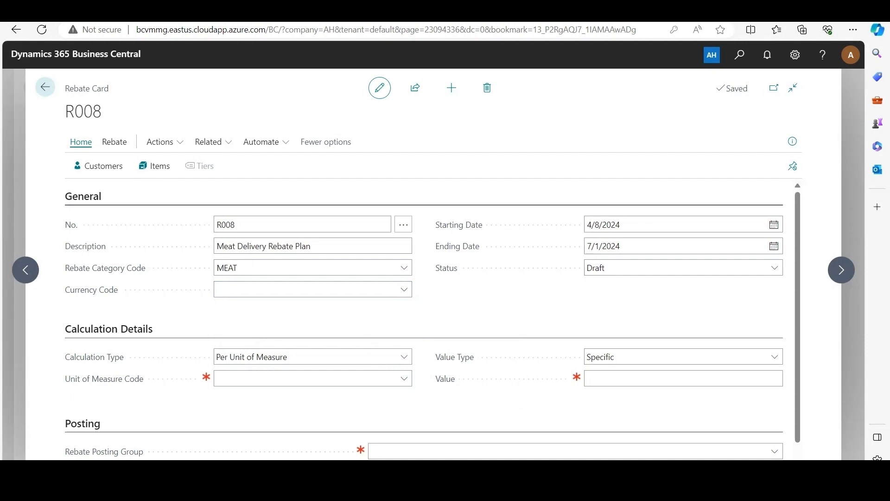
Set the rebate's Calculation Type to Per Unit of Measure and its Unit of Measure Code to CS
{"action": "scroll", "coordinate": [433, 319], "scroll_direction": "down", "scroll_amount": 1}
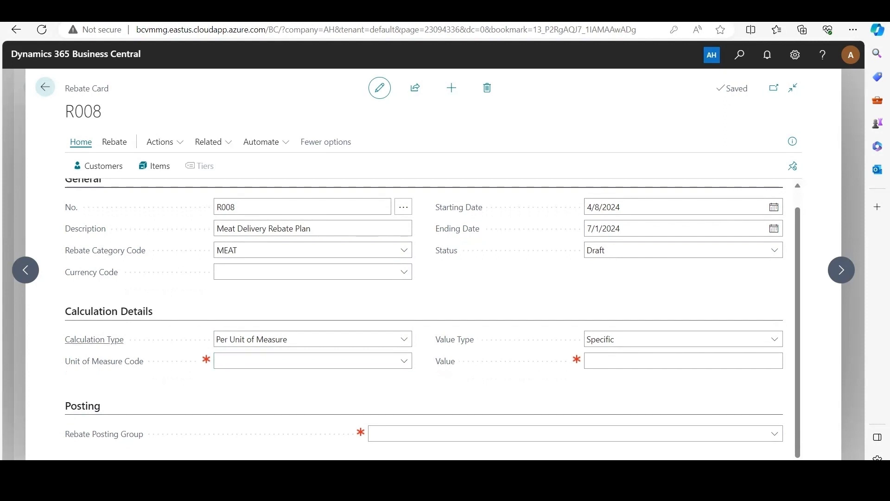
{"action": "left_click", "coordinate": [313, 339]}
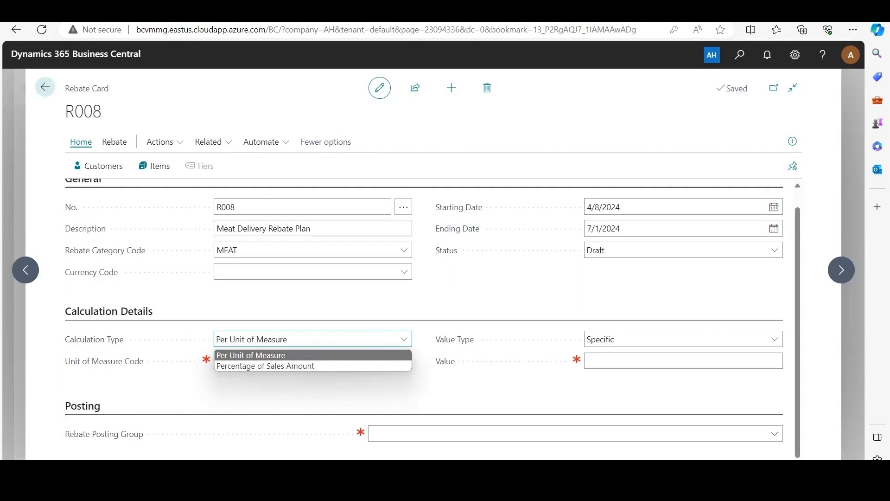
{"action": "left_click", "coordinate": [287, 355]}
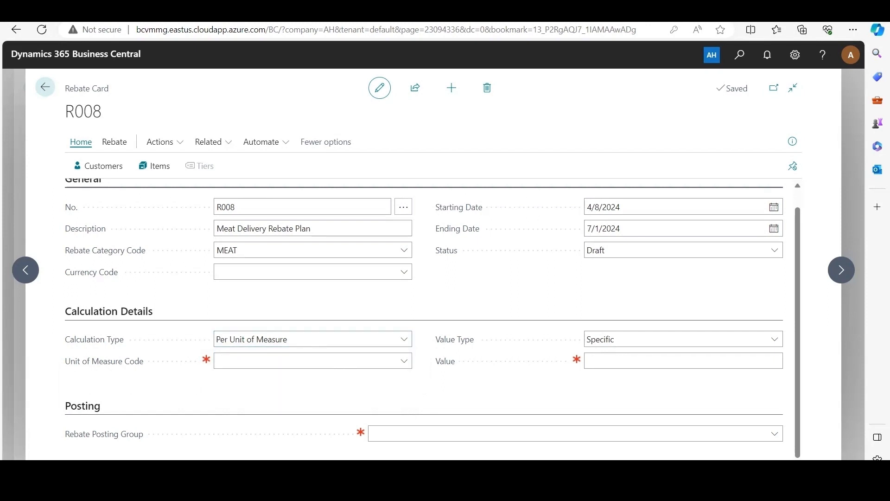
{"action": "left_click", "coordinate": [404, 361]}
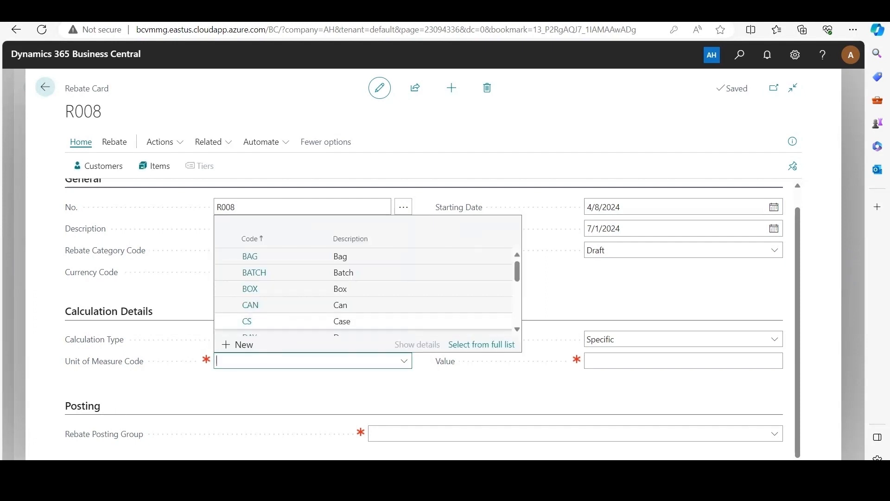
{"action": "left_click", "coordinate": [247, 322]}
Keep the rebate's Value Type as Specific and set its Value to 2
{"action": "left_click", "coordinate": [774, 340]}
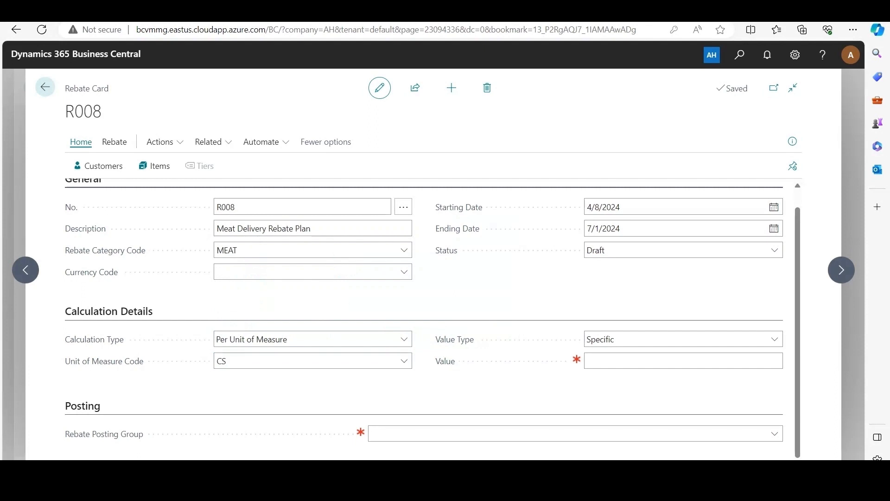
{"action": "left_click", "coordinate": [684, 361]}
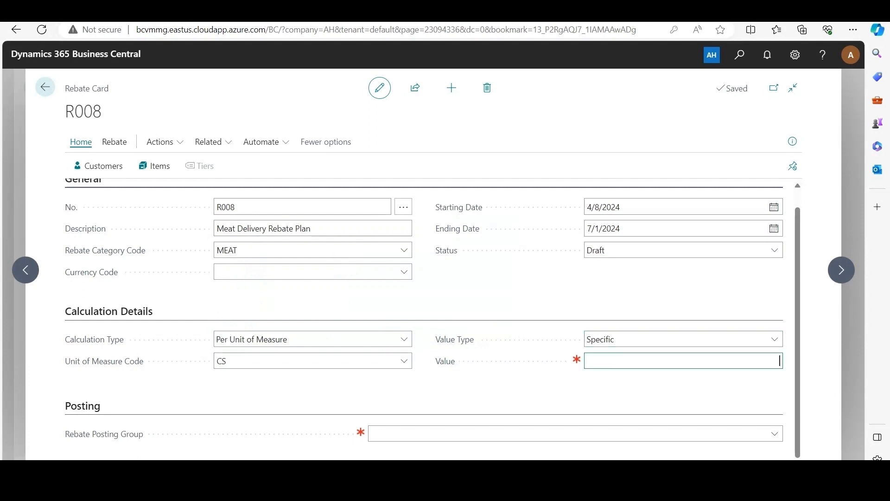
{"action": "type", "text": "2"}
{"action": "left_click", "coordinate": [424, 301]}
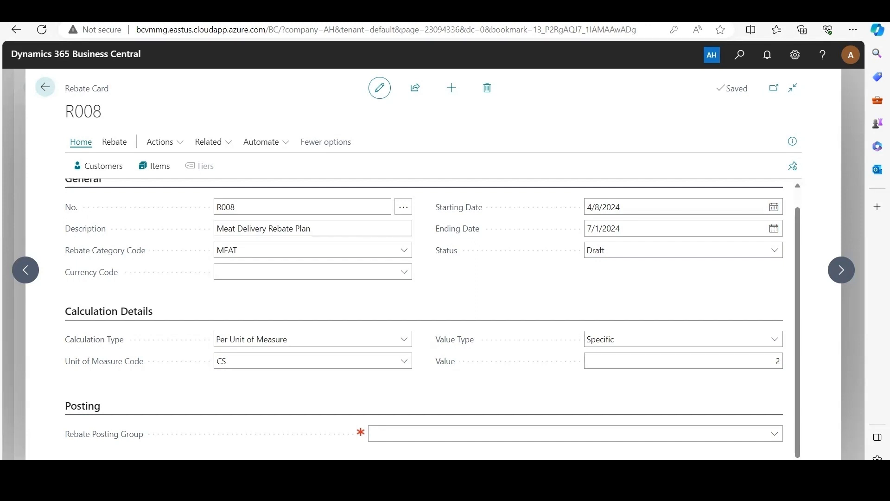
Change the rebate's Calculation Type to Percentage of Sales Amount and set its Value to 5
{"action": "left_click", "coordinate": [296, 339]}
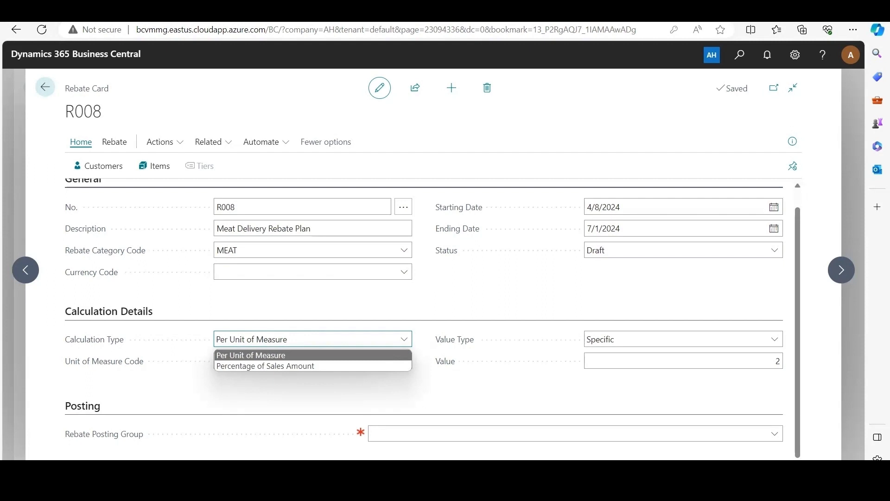
{"action": "key", "text": "Return"}
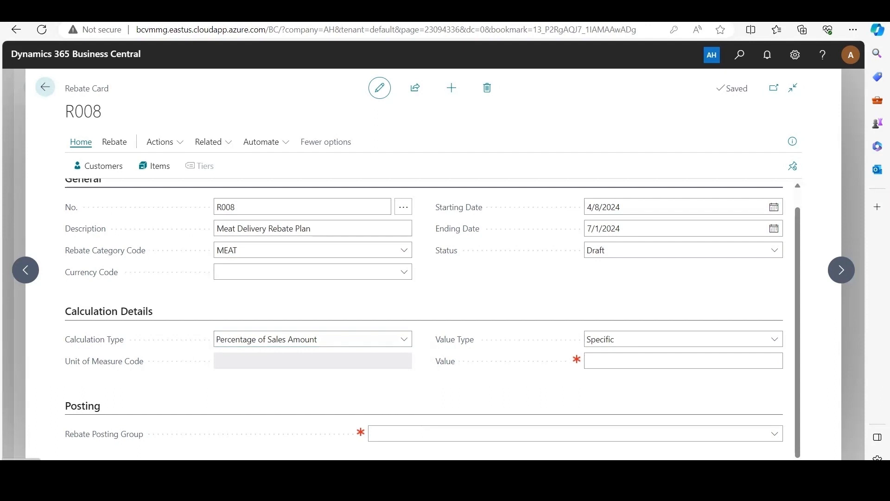
{"action": "left_click", "coordinate": [684, 361]}
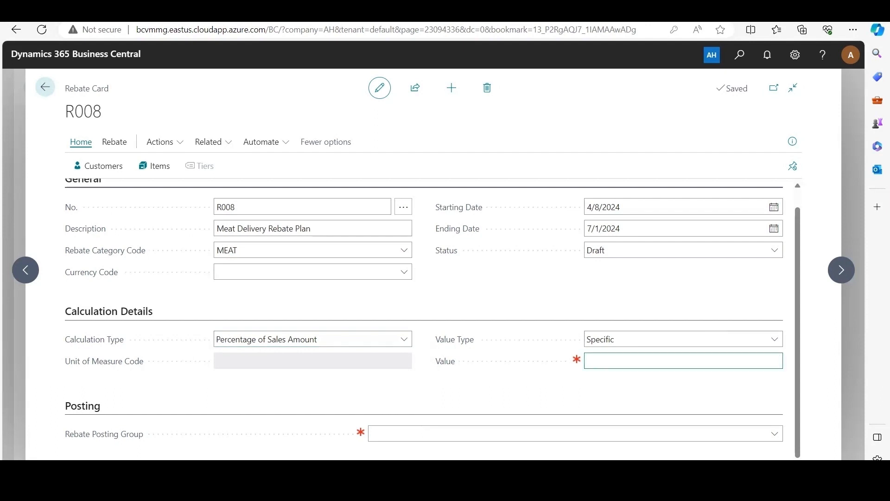
{"action": "left_click", "coordinate": [668, 297]}
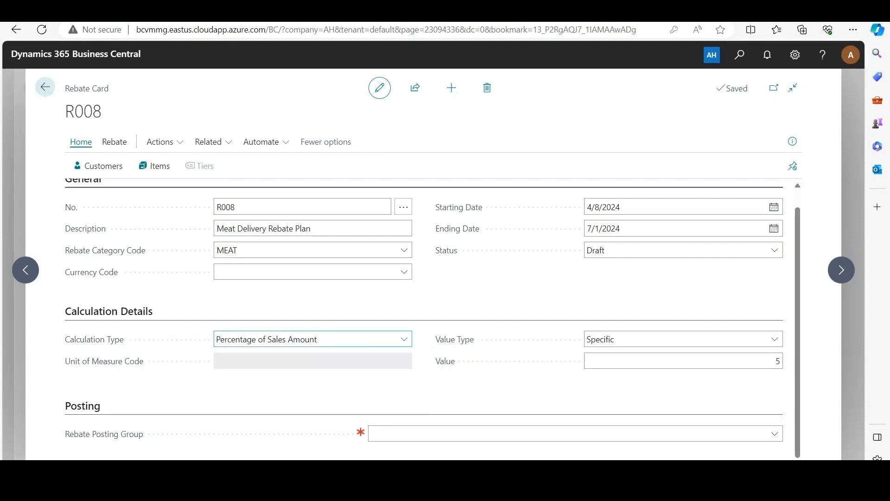
Keep the percentage-based Calculation Type and set the rebate's Value Type to Tiered
{"action": "left_click", "coordinate": [288, 339]}
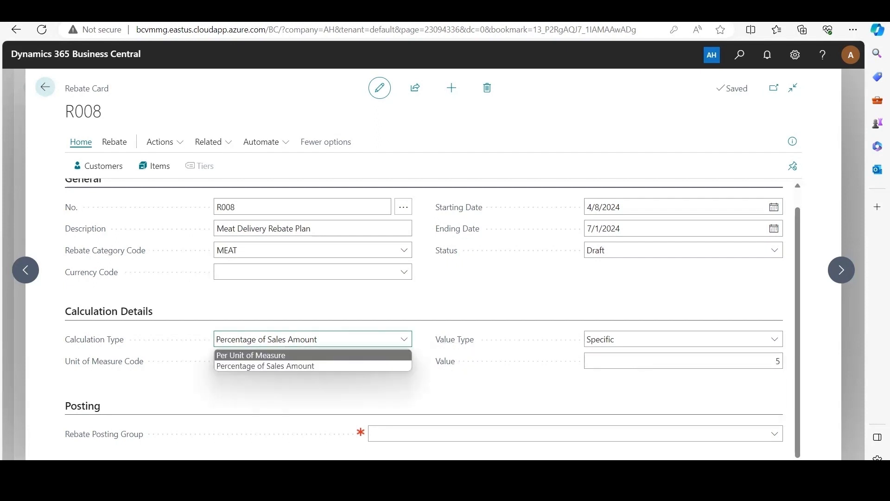
{"action": "left_click", "coordinate": [283, 304]}
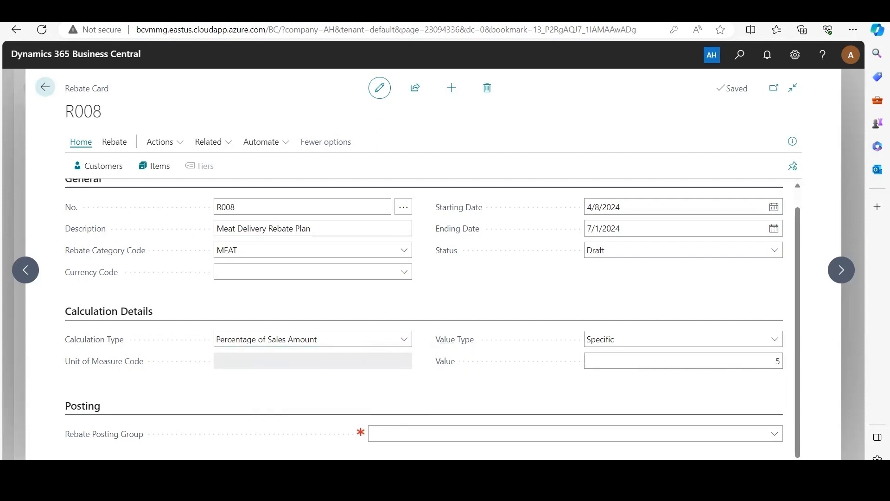
{"action": "left_click", "coordinate": [682, 339]}
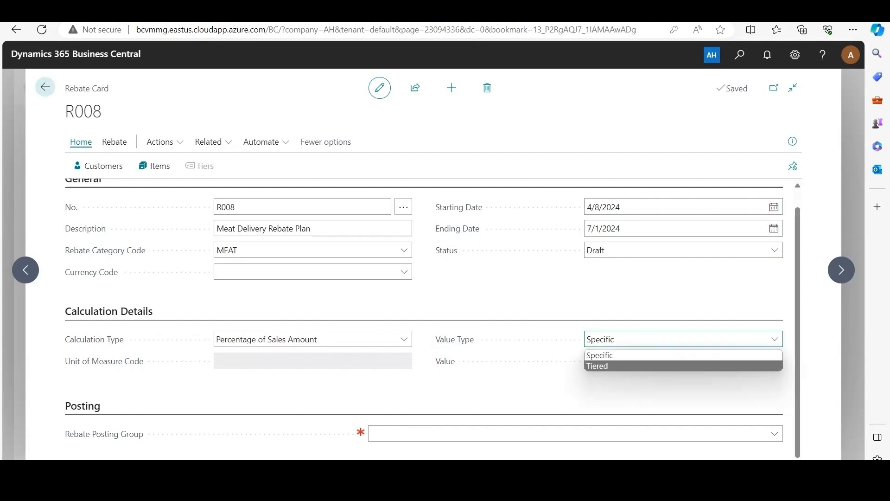
{"action": "key", "text": "Return"}
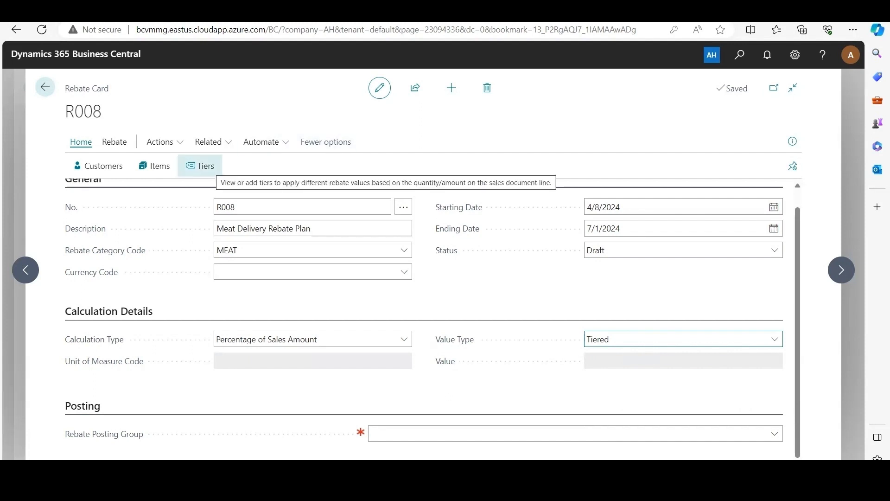
Open the rebate's tiers and add a first tier with a Minimum of 100 and a Value of 0.5
{"action": "left_click", "coordinate": [200, 166]}
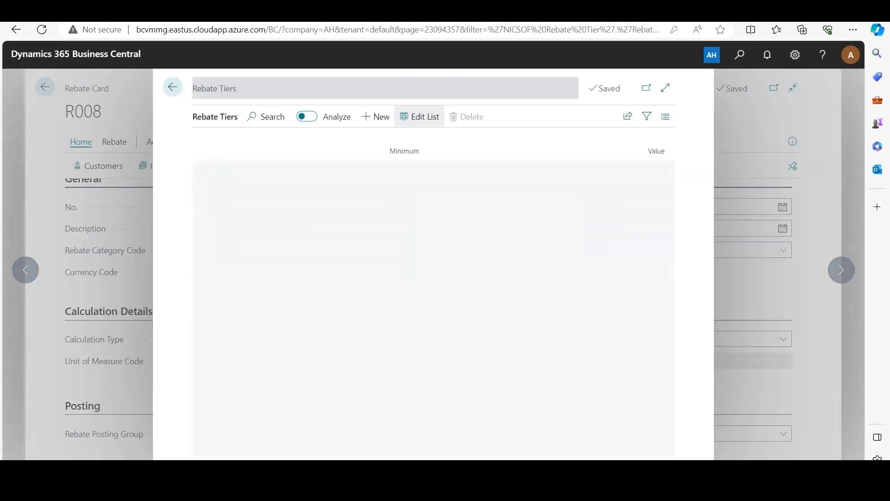
{"action": "key", "text": "Tab"}
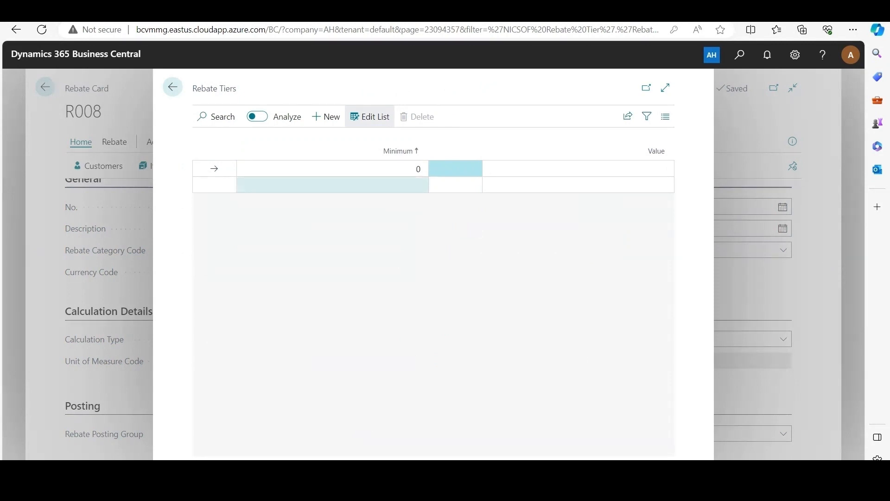
{"action": "left_click", "coordinate": [421, 168]}
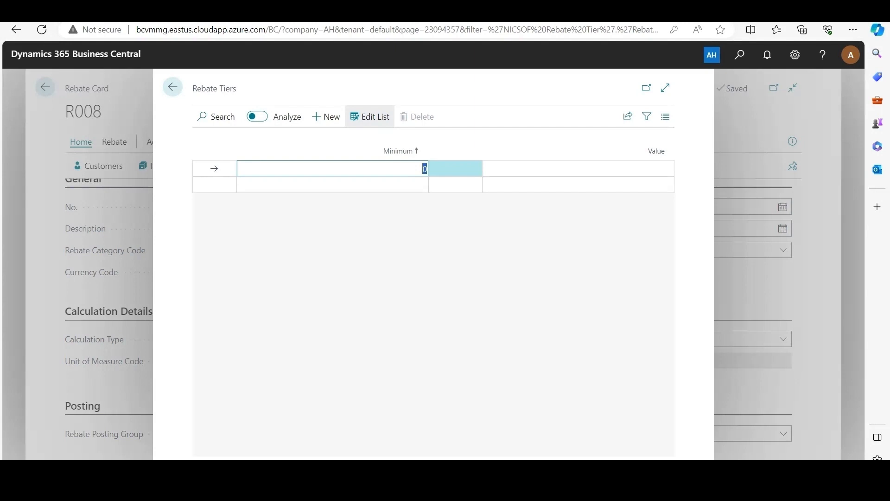
{"action": "type", "text": "100"}
{"action": "key", "text": "Tab"}
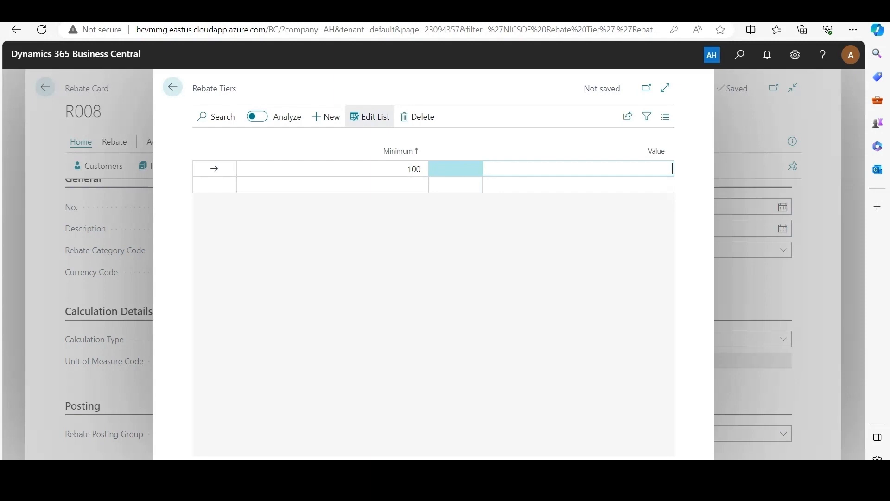
{"action": "type", "text": "0.5"}
{"action": "key", "text": "Tab"}
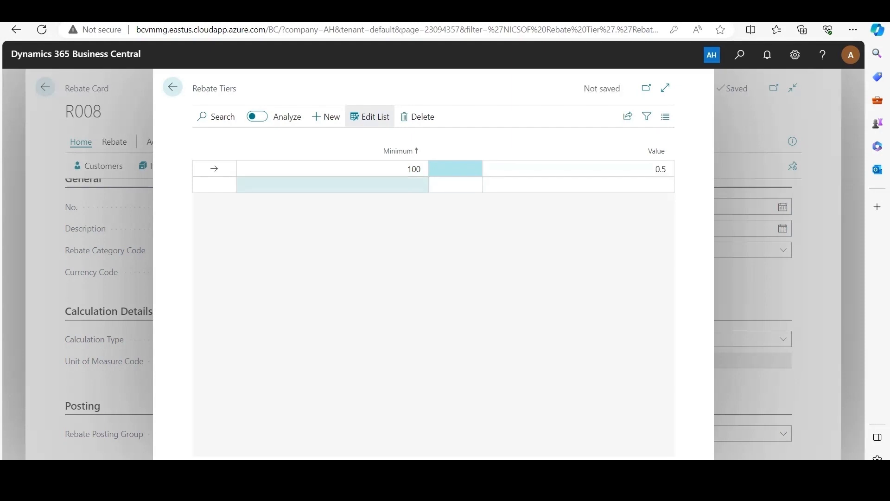
Add a second rebate tier with a Minimum of 200 and a Value of 1
{"action": "left_click", "coordinate": [333, 185]}
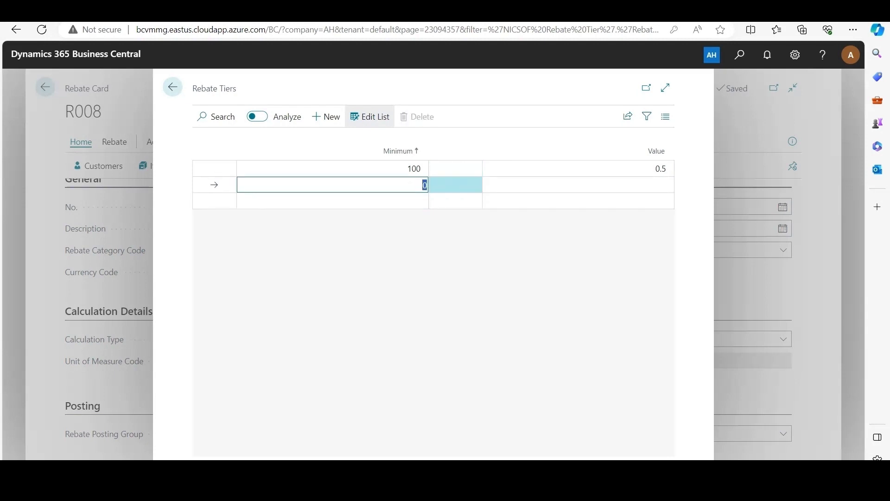
{"action": "type", "text": "200"}
{"action": "key", "text": "Tab"}
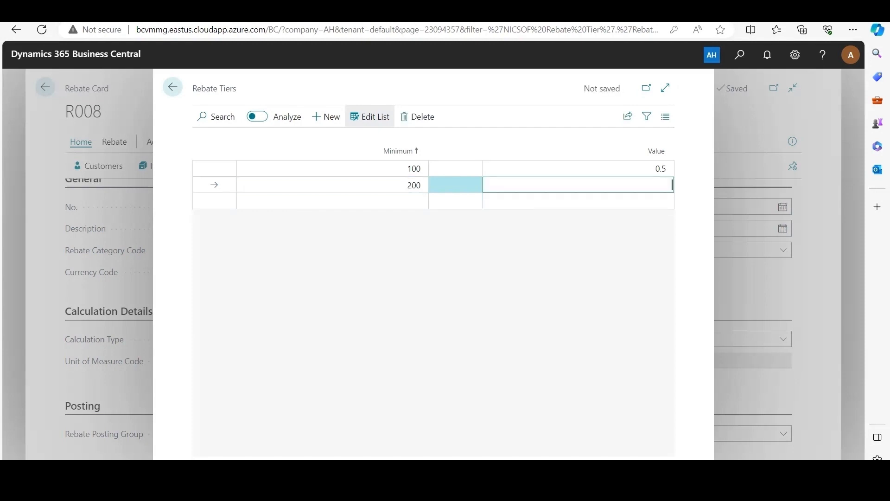
{"action": "type", "text": "1"}
{"action": "key", "text": "Tab"}
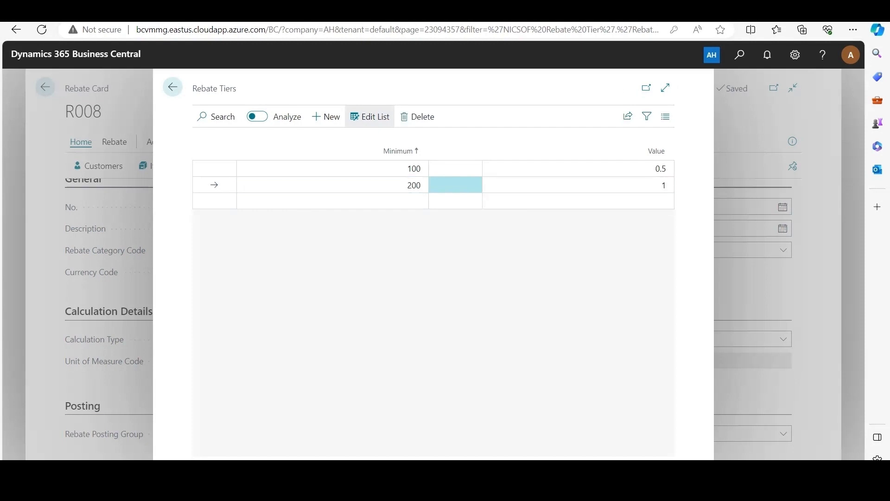
Add a third rebate tier with a Minimum of 300 and a Value of 1.5, and return to the rebate card
{"action": "key", "text": "Tab"}
{"action": "type", "text": "300"}
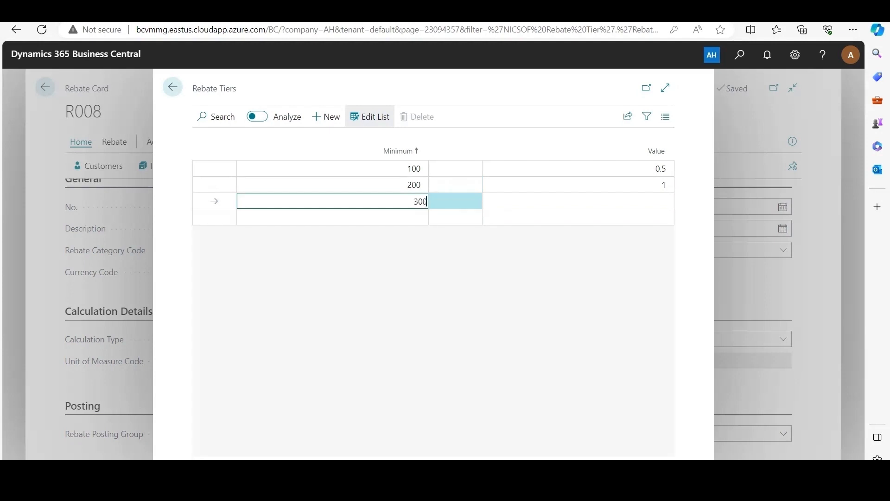
{"action": "key", "text": "Tab"}
{"action": "type", "text": "1.5"}
{"action": "key", "text": "Tab"}
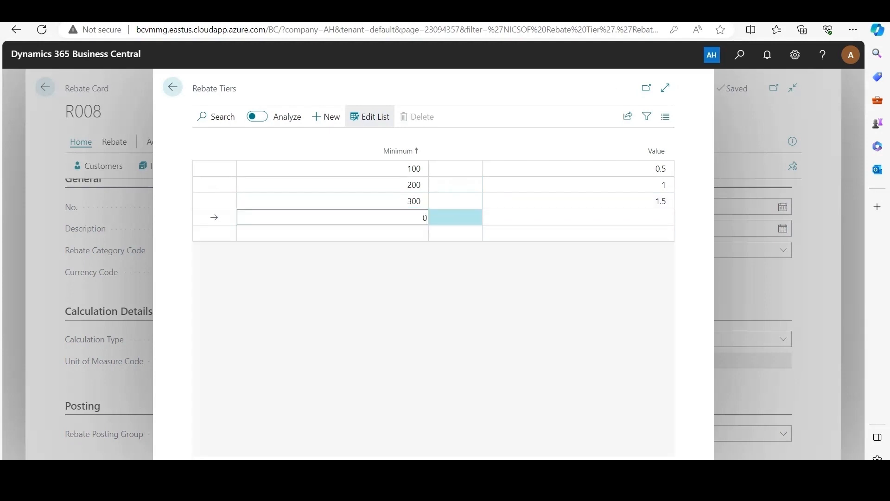
{"action": "key", "text": "Escape"}
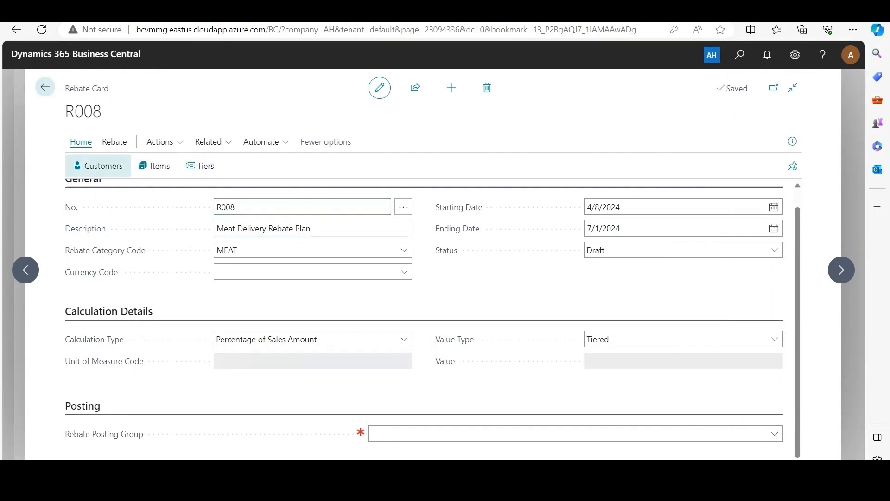
Open the rebate's customers and add a line of type Customer Rebate Group for MEAT PRODUCERS
{"action": "left_click", "coordinate": [99, 166]}
{"action": "left_click", "coordinate": [411, 169]}
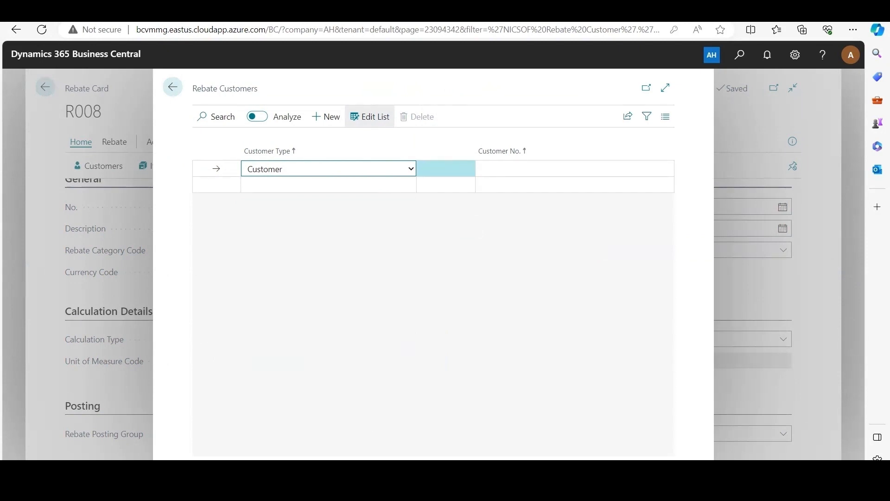
{"action": "left_click", "coordinate": [411, 169]}
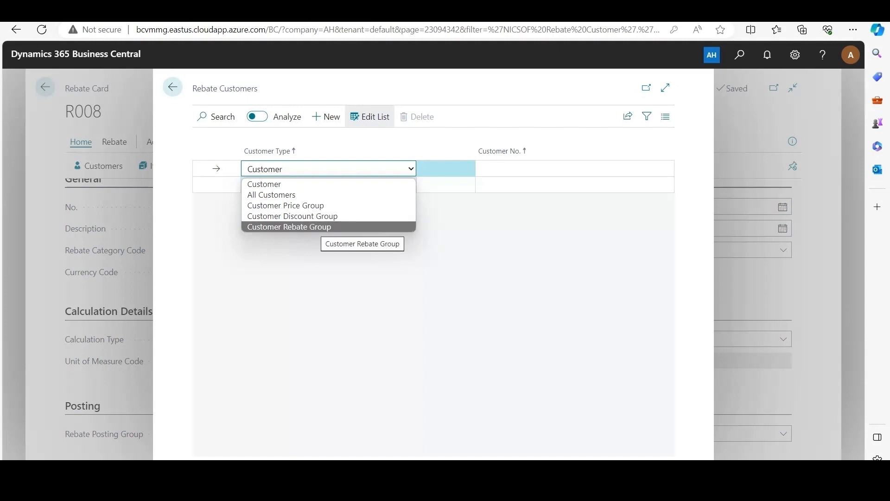
{"action": "left_click", "coordinate": [324, 228]}
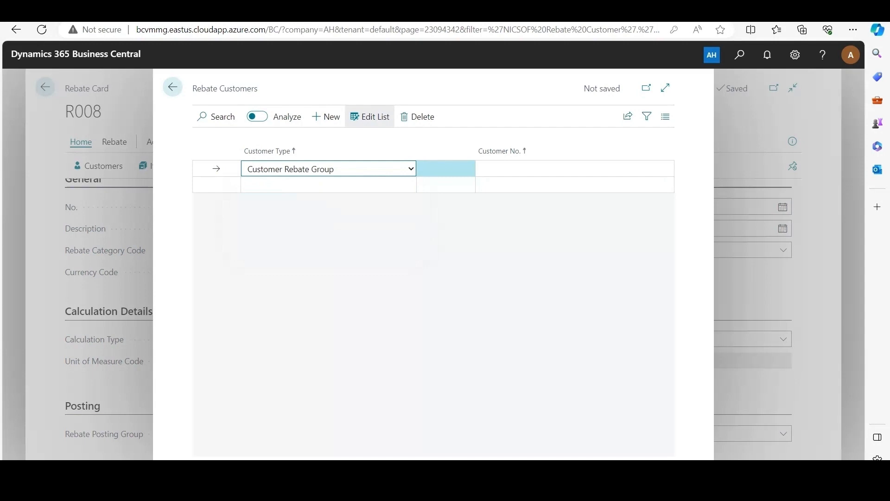
{"action": "left_click", "coordinate": [666, 169]}
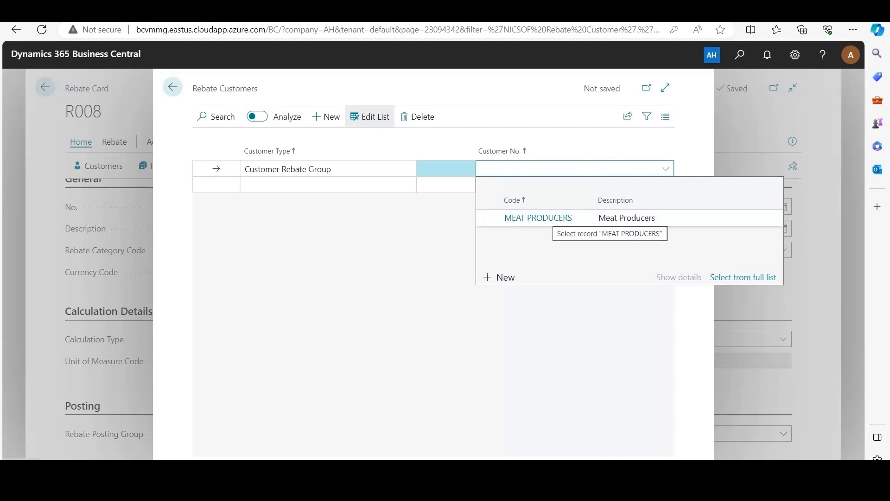
{"action": "left_click", "coordinate": [551, 218]}
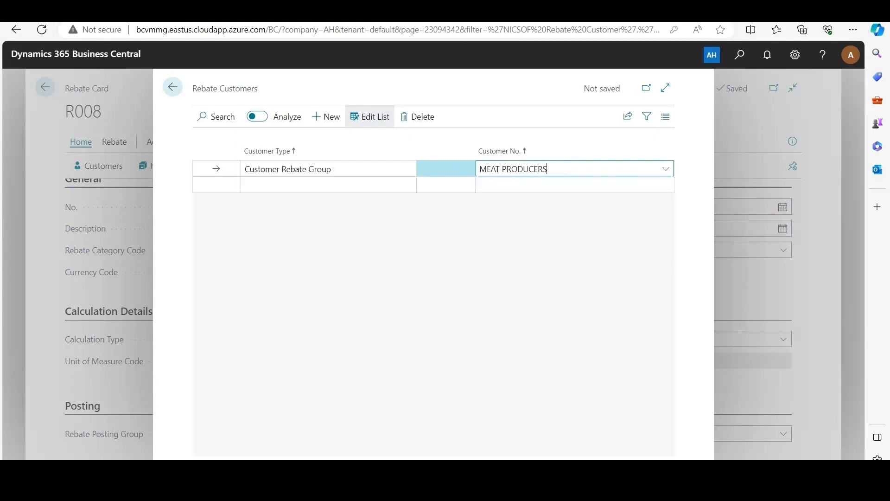
{"action": "key", "text": "Escape"}
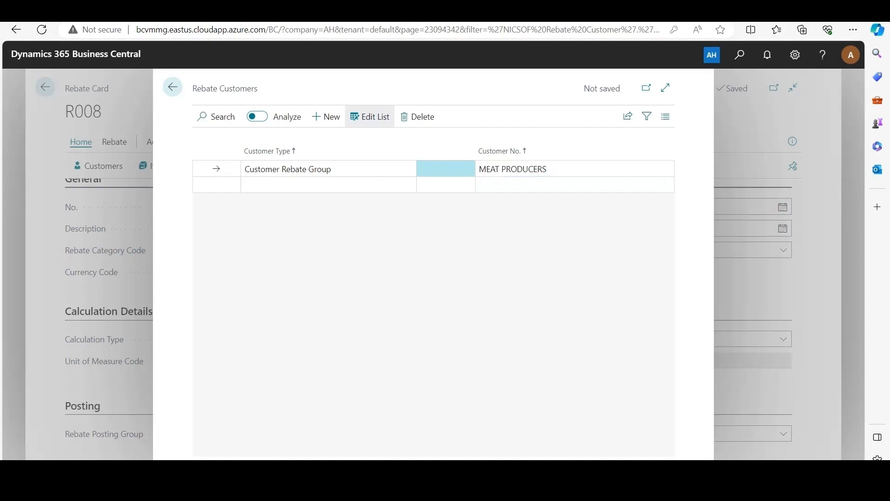
Search for the Customers list and open the customer card for Trey Research
{"action": "key", "text": "alt+q"}
{"action": "type", "text": "customers"}
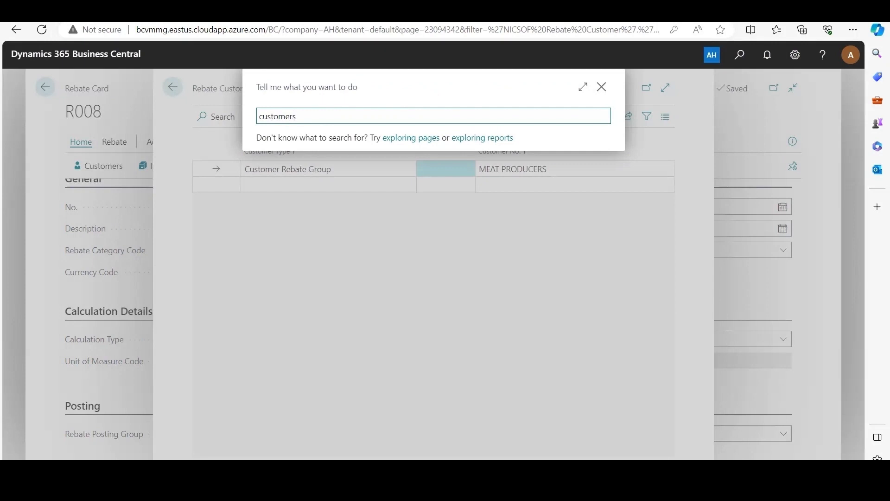
{"action": "left_click", "coordinate": [487, 158]}
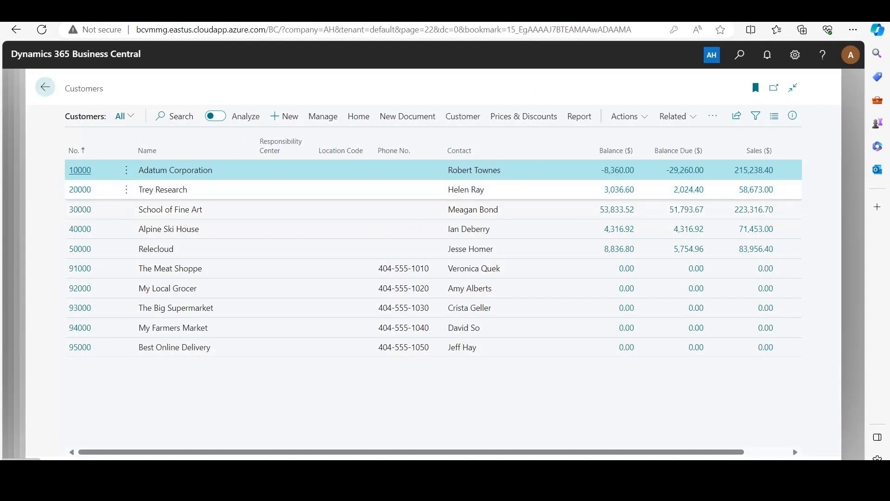
{"action": "left_click", "coordinate": [163, 190]}
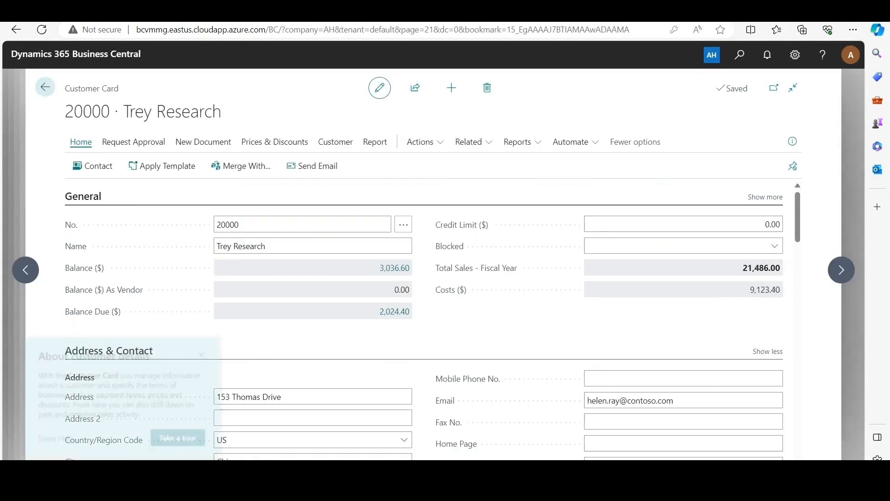
Set Trey Research's Customer Rebate Group to MEAT PRODUCERS in the Invoicing section and return to the rebate's customers
{"action": "scroll", "coordinate": [424, 319], "scroll_direction": "down", "scroll_amount": 2}
{"action": "left_click", "coordinate": [209, 352]}
{"action": "scroll", "coordinate": [209, 351], "scroll_direction": "down", "scroll_amount": 3}
{"action": "scroll", "coordinate": [433, 319], "scroll_direction": "down", "scroll_amount": 5}
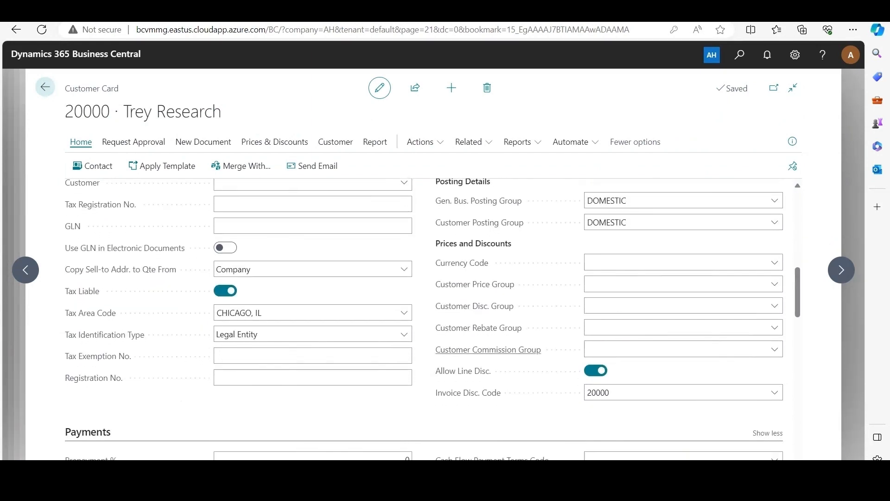
{"action": "scroll", "coordinate": [433, 319], "scroll_direction": "up", "scroll_amount": 1}
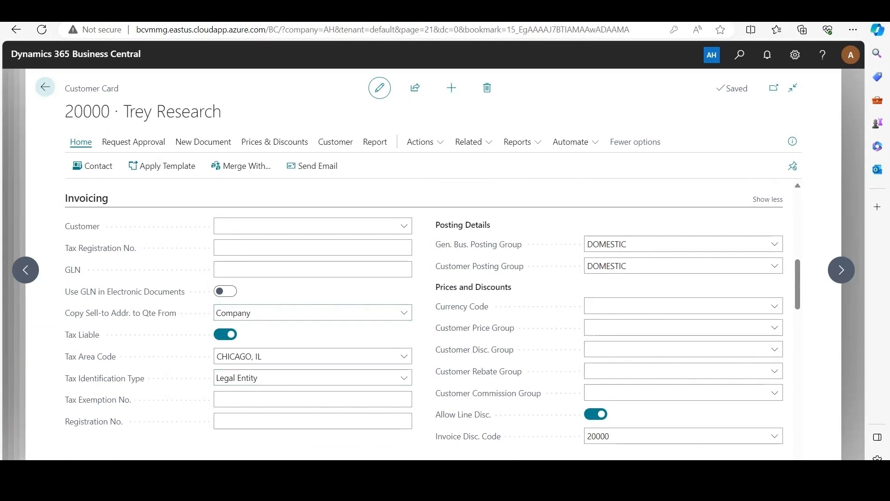
{"action": "mouse_move", "coordinate": [478, 371]}
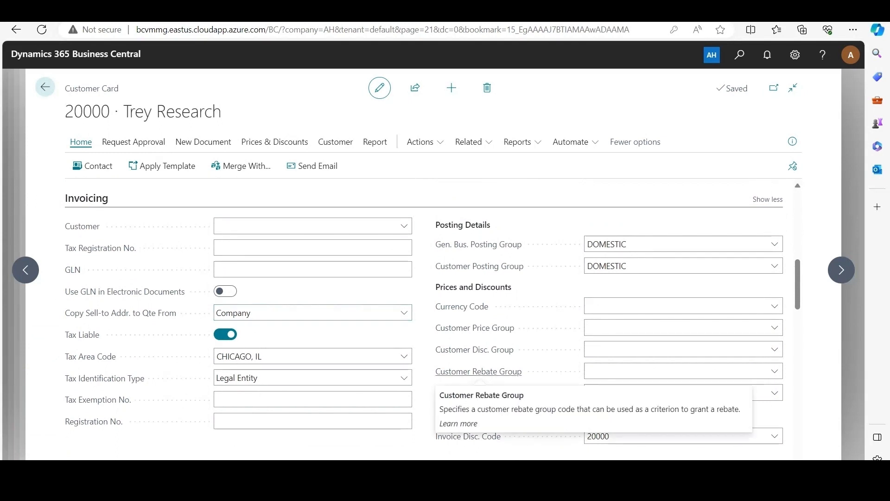
{"action": "left_click", "coordinate": [775, 371]}
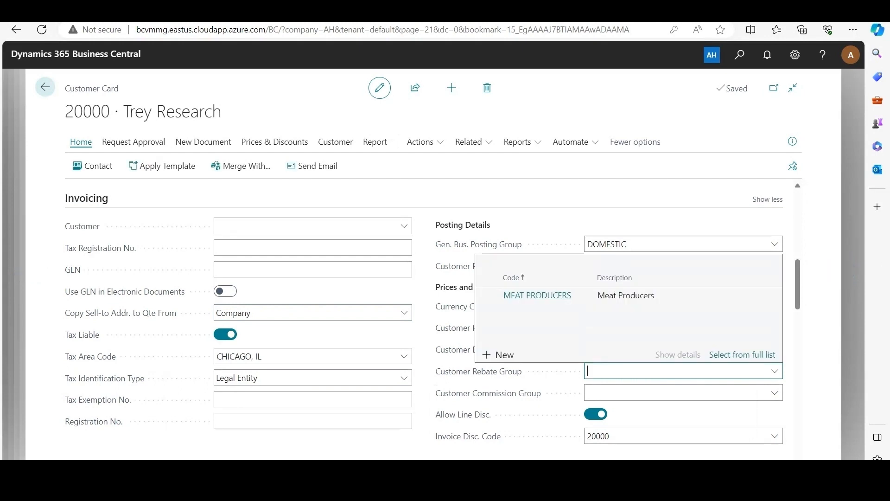
{"action": "left_click", "coordinate": [537, 295]}
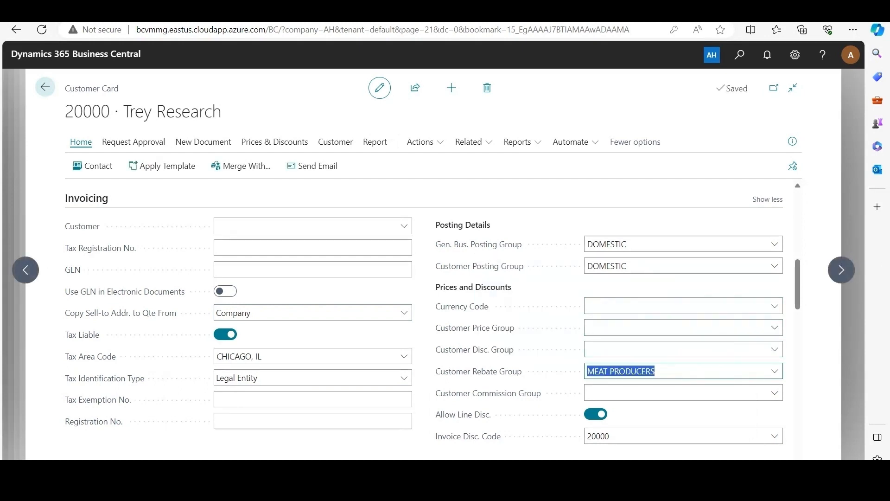
{"action": "left_click", "coordinate": [538, 293]}
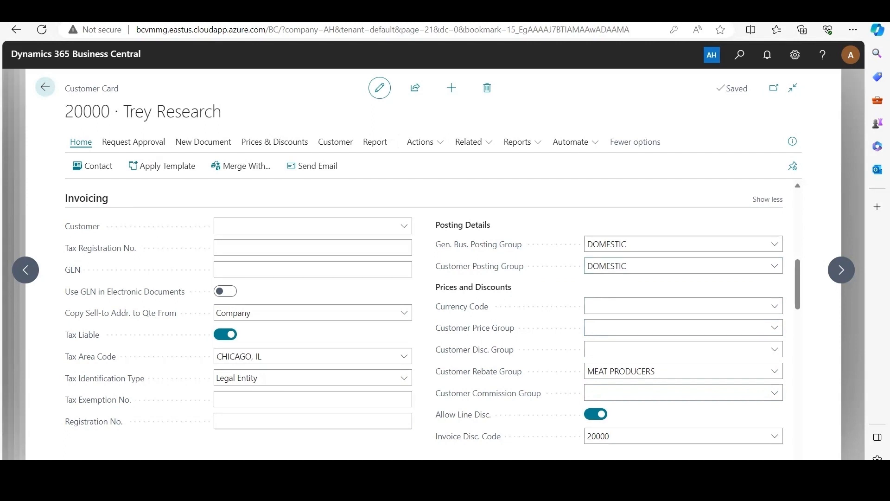
{"action": "key", "text": "Escape"}
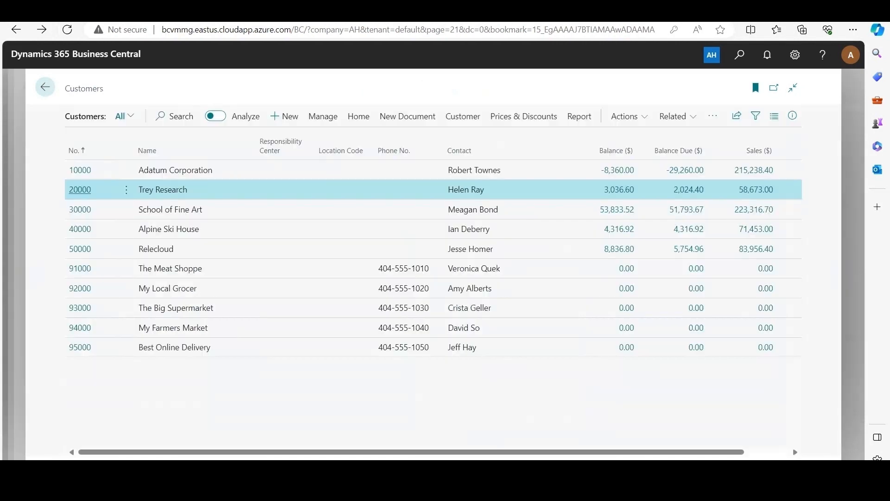
{"action": "key", "text": "Escape"}
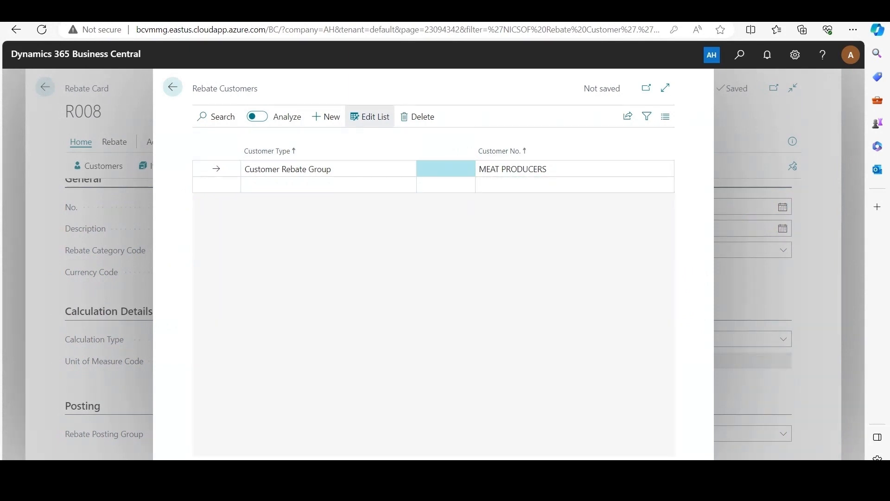
Add a rebate customer line of type Customer for Adatum Corporation and return to the rebate card
{"action": "left_click", "coordinate": [547, 169]}
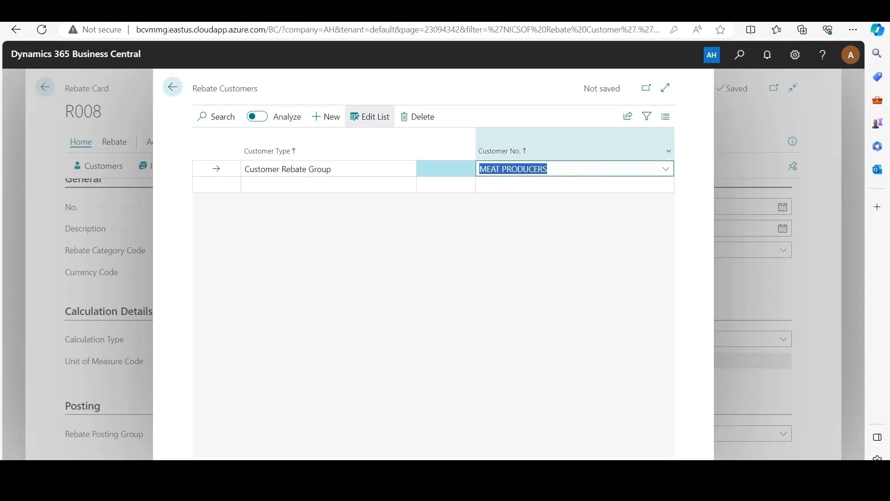
{"action": "left_click", "coordinate": [394, 250]}
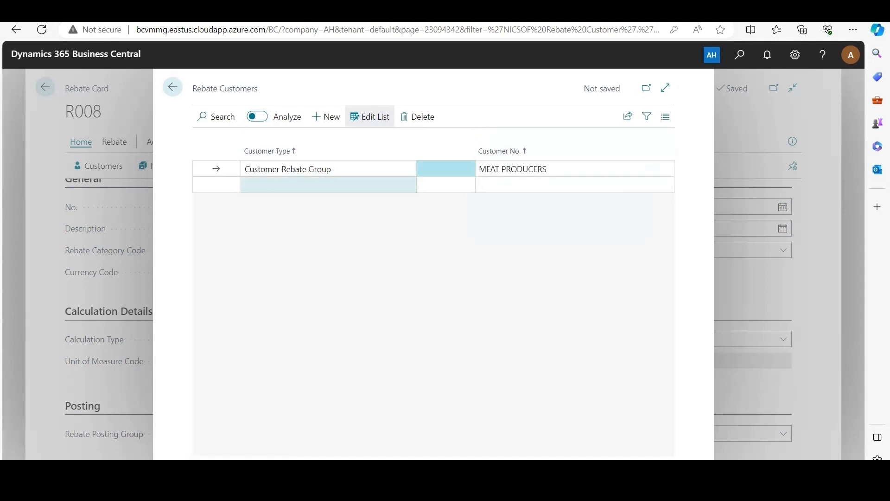
{"action": "left_click", "coordinate": [328, 185]}
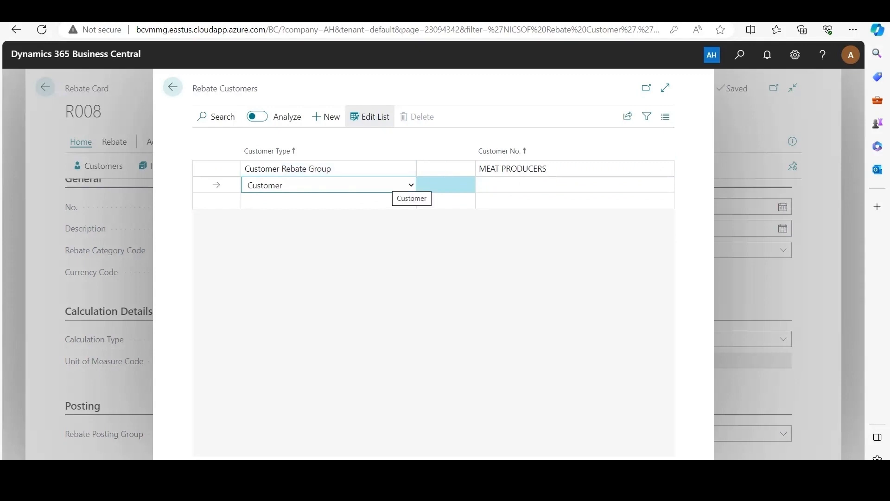
{"action": "left_click", "coordinate": [410, 185]}
{"action": "left_click", "coordinate": [371, 200]}
{"action": "left_click", "coordinate": [666, 185]}
{"action": "left_click", "coordinate": [666, 185]}
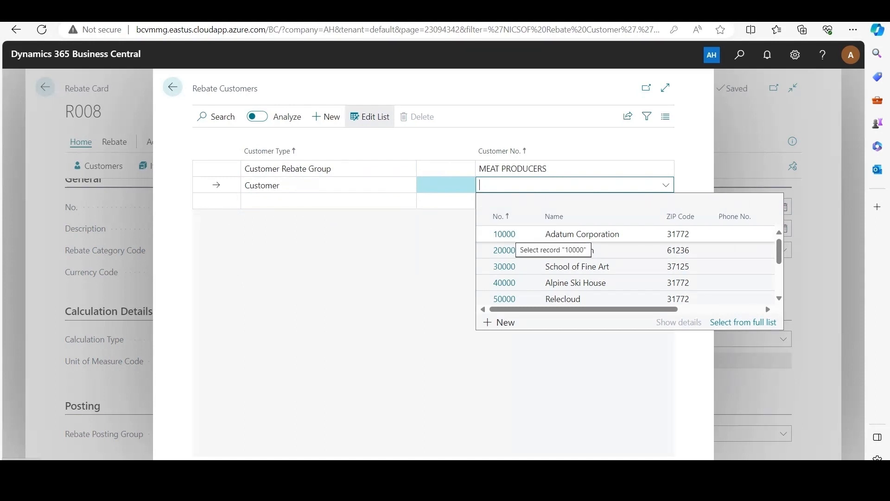
{"action": "left_click", "coordinate": [505, 234]}
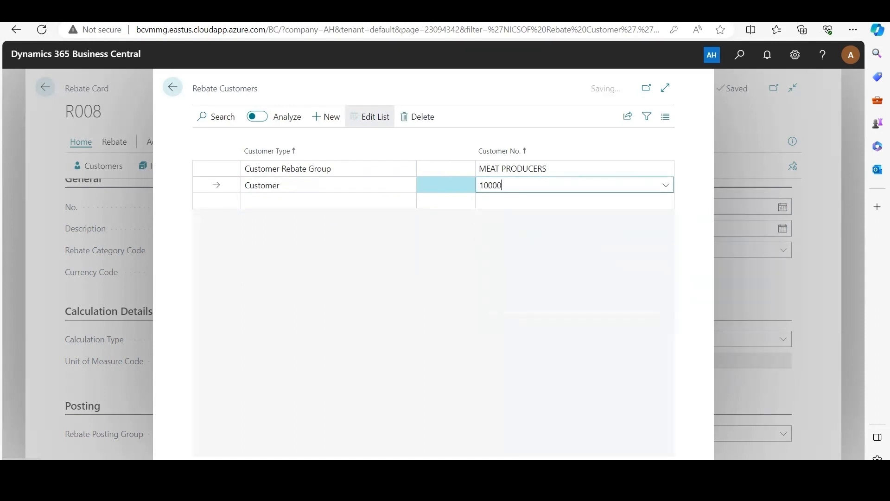
{"action": "key", "text": "Tab"}
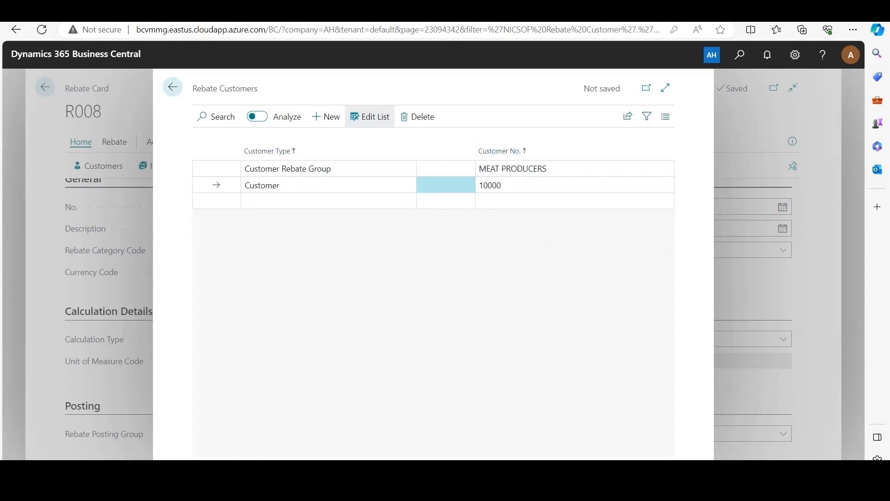
{"action": "left_click", "coordinate": [173, 86]}
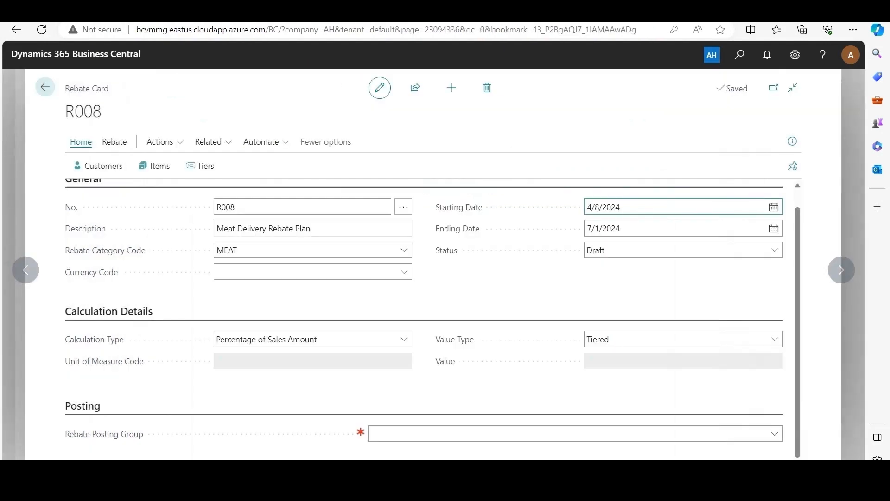
Open the rebate's items, add a line of type Item for F00001, and return to the rebate card
{"action": "left_click", "coordinate": [154, 166]}
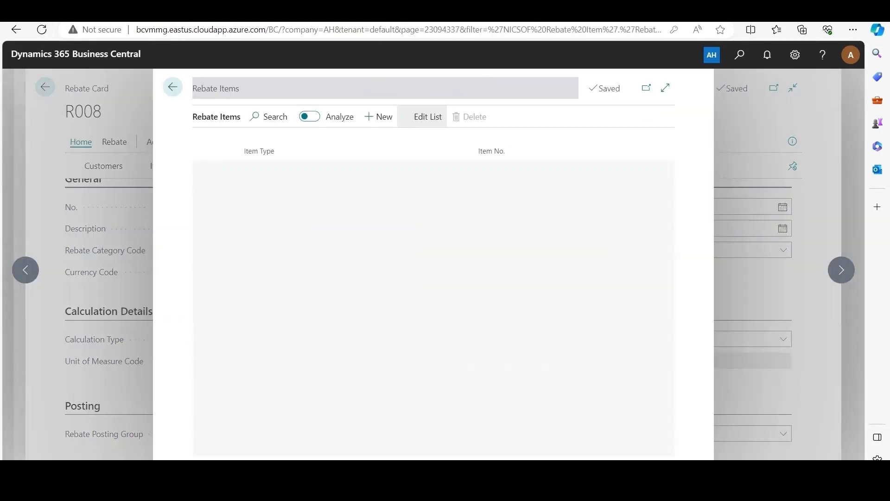
{"action": "left_click", "coordinate": [369, 116]}
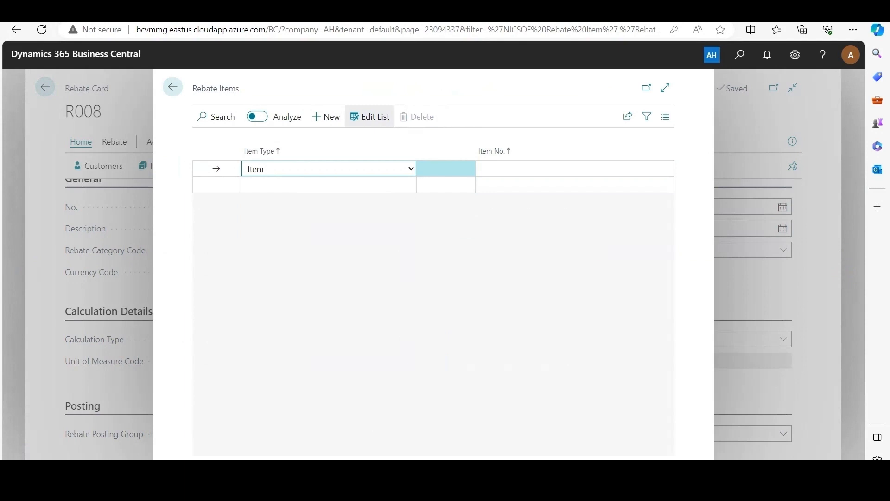
{"action": "left_click", "coordinate": [279, 171]}
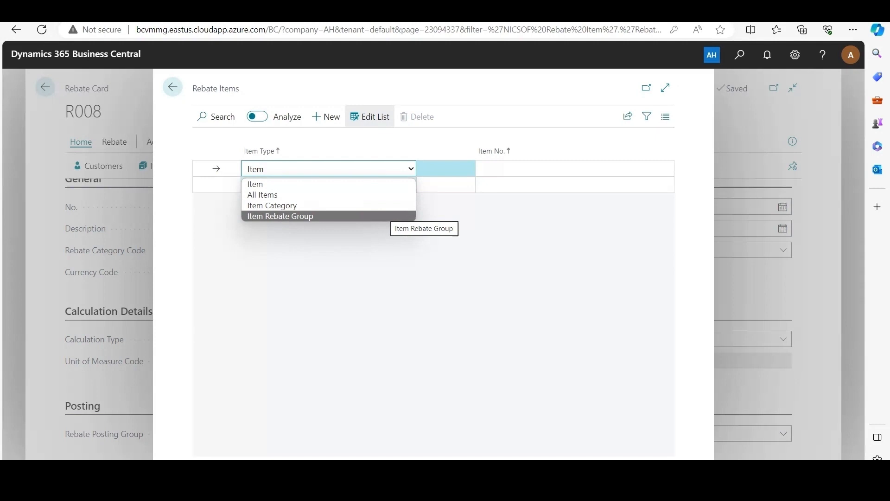
{"action": "left_click", "coordinate": [380, 185]}
{"action": "left_click", "coordinate": [666, 169]}
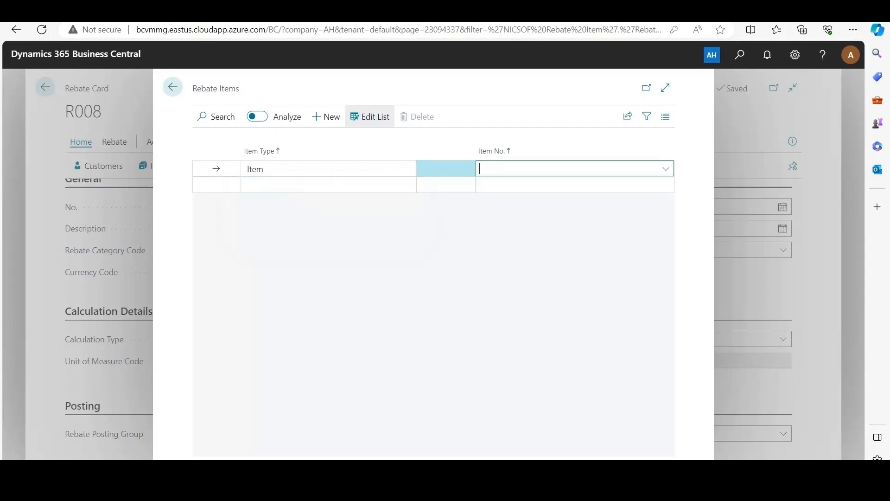
{"action": "left_click", "coordinate": [666, 169]}
{"action": "scroll", "coordinate": [626, 220], "scroll_direction": "down", "scroll_amount": 1}
{"action": "scroll", "coordinate": [626, 250], "scroll_direction": "down", "scroll_amount": 5}
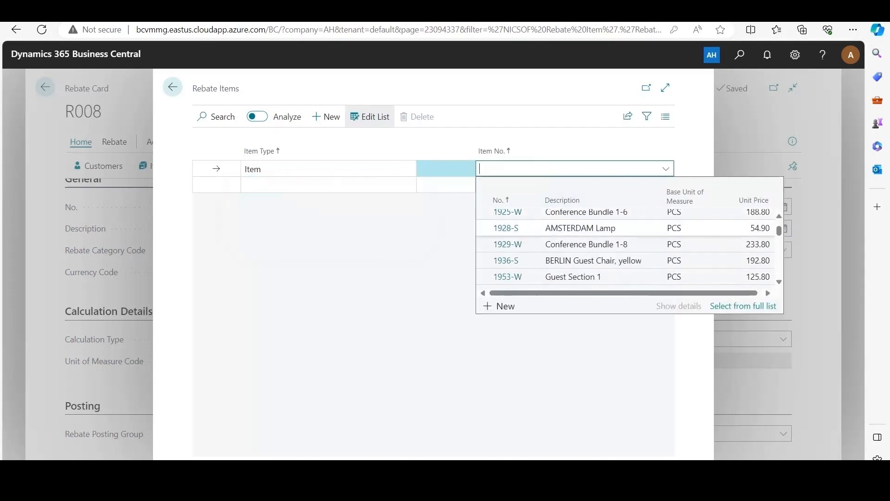
{"action": "scroll", "coordinate": [626, 250], "scroll_direction": "down", "scroll_amount": 3}
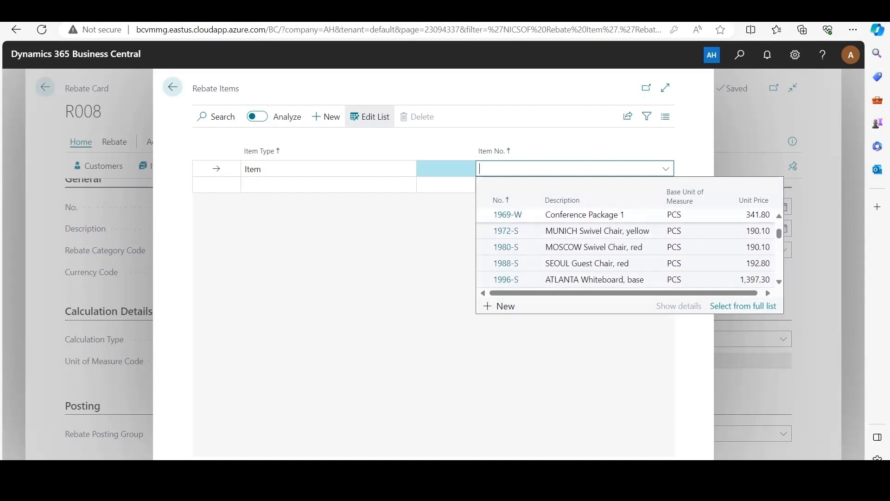
{"action": "left_click", "coordinate": [506, 245]}
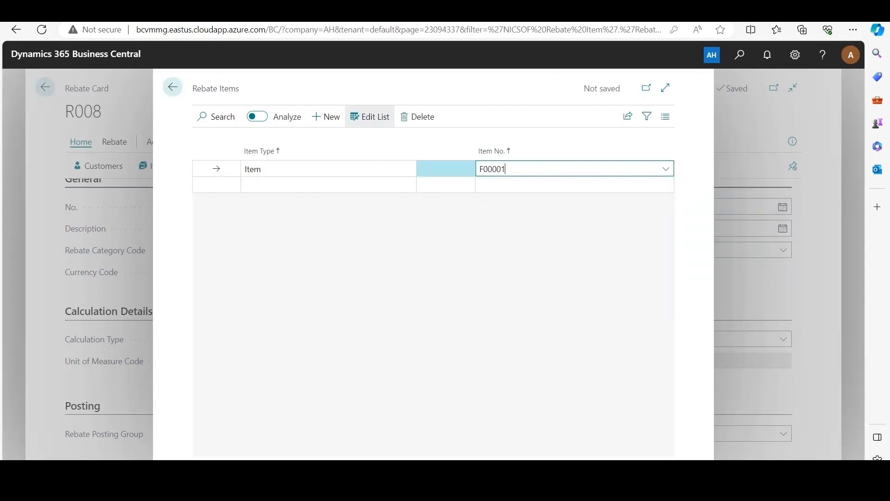
{"action": "key", "text": "Escape"}
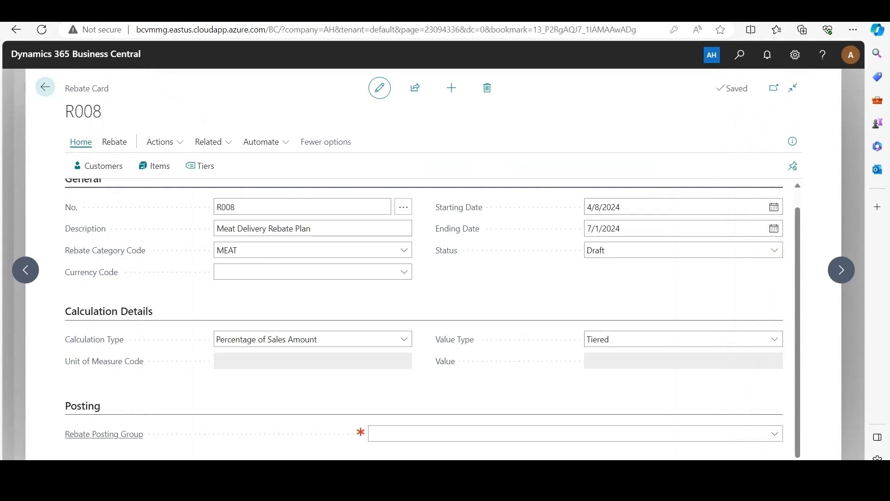
Set the Rebate Posting Group to RPG1 and change the rebate's status to Active
{"action": "left_click", "coordinate": [104, 434]}
{"action": "left_click", "coordinate": [774, 434]}
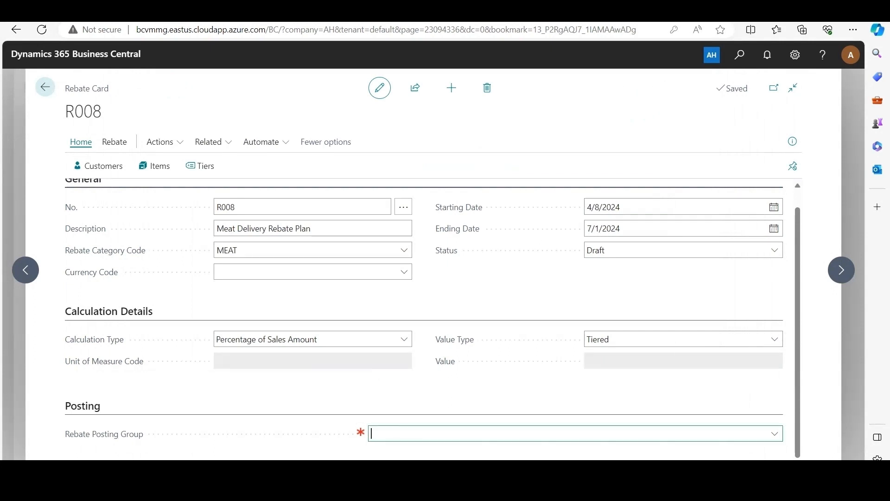
{"action": "left_click", "coordinate": [407, 358]}
{"action": "left_click", "coordinate": [469, 385]}
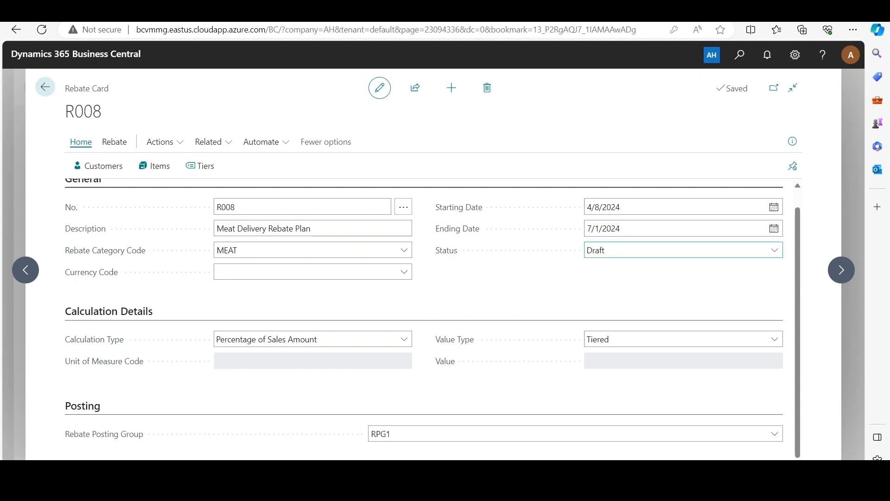
{"action": "left_click", "coordinate": [683, 250]}
{"action": "key", "text": "Down"}
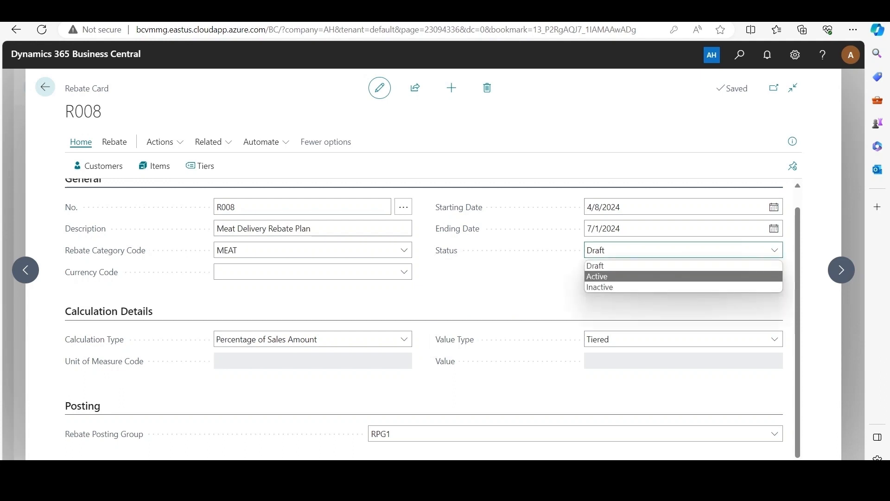
{"action": "key", "text": "Return"}
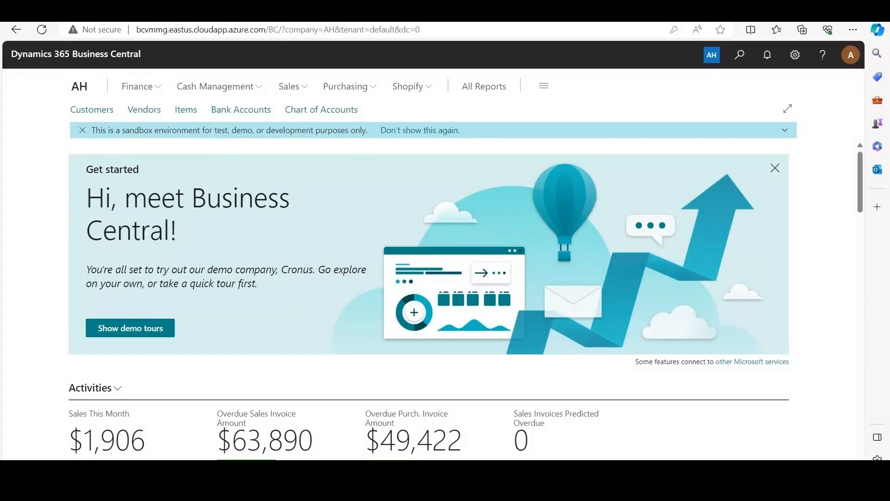
Search for the Rebates list and open the card for R007, Rebate Plan 3, to review its calculation and posting settings
{"action": "key", "text": "alt+q"}
{"action": "type", "text": "rebates"}
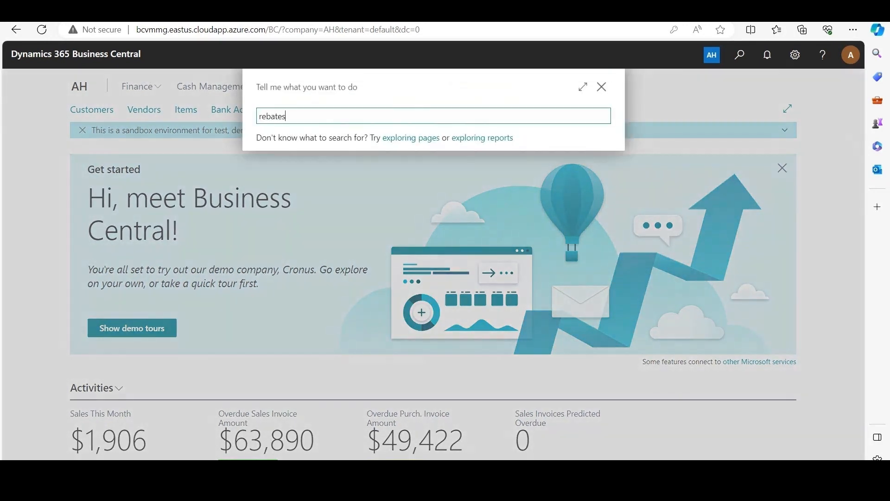
{"action": "left_click", "coordinate": [602, 162]}
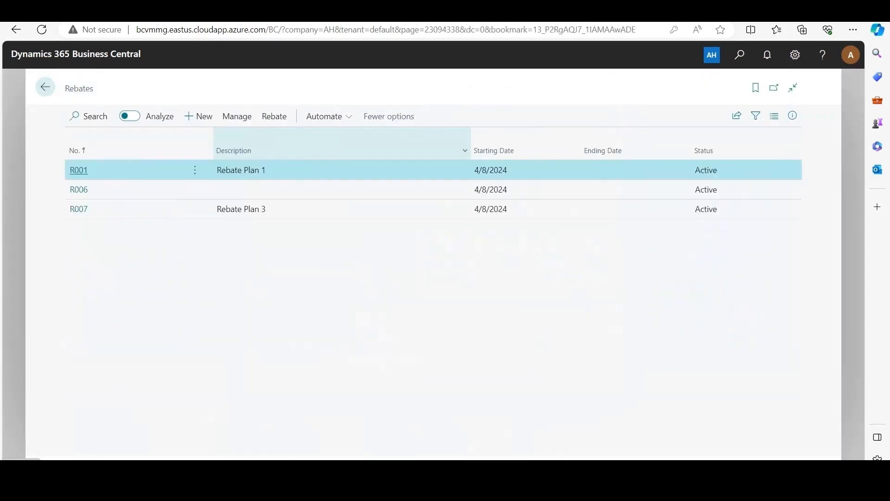
{"action": "left_click", "coordinate": [79, 209]}
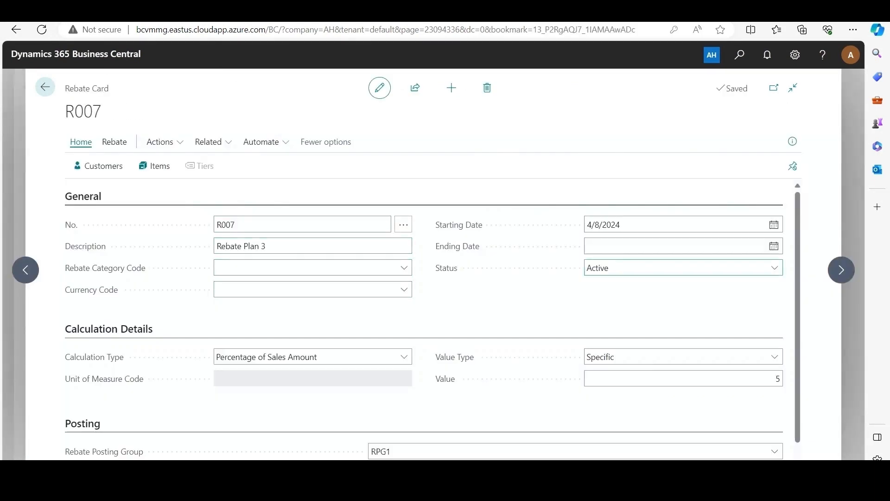
{"action": "scroll", "coordinate": [424, 319], "scroll_direction": "down", "scroll_amount": 1}
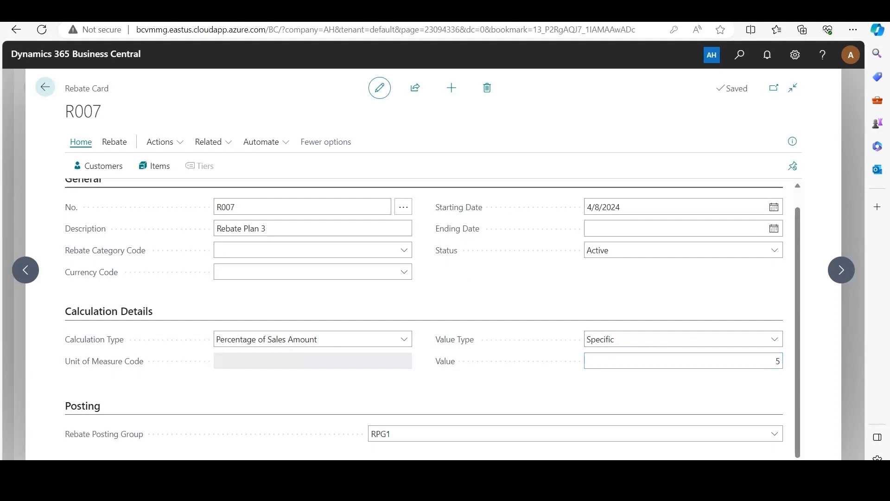
Check which customer is assigned to Rebate Plan 3 using the Customer No. lookup, and return to the rebate card
{"action": "left_click", "coordinate": [97, 166]}
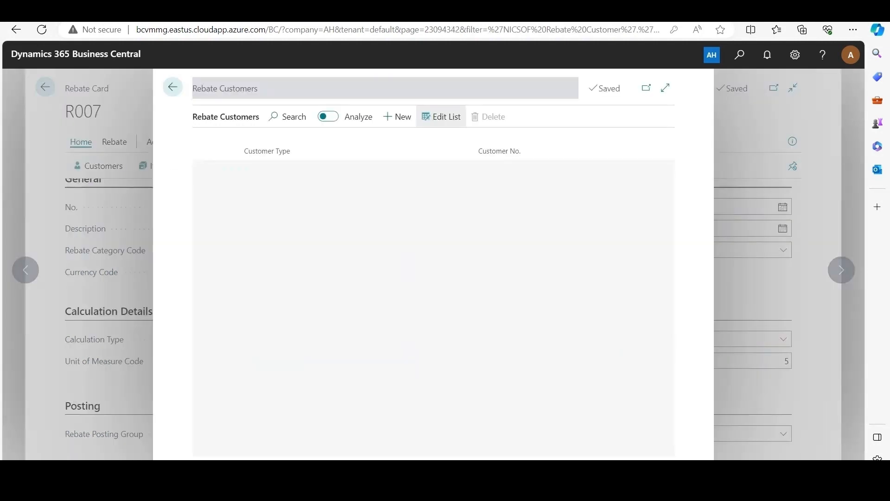
{"action": "left_click", "coordinate": [504, 169]}
{"action": "left_click", "coordinate": [666, 169]}
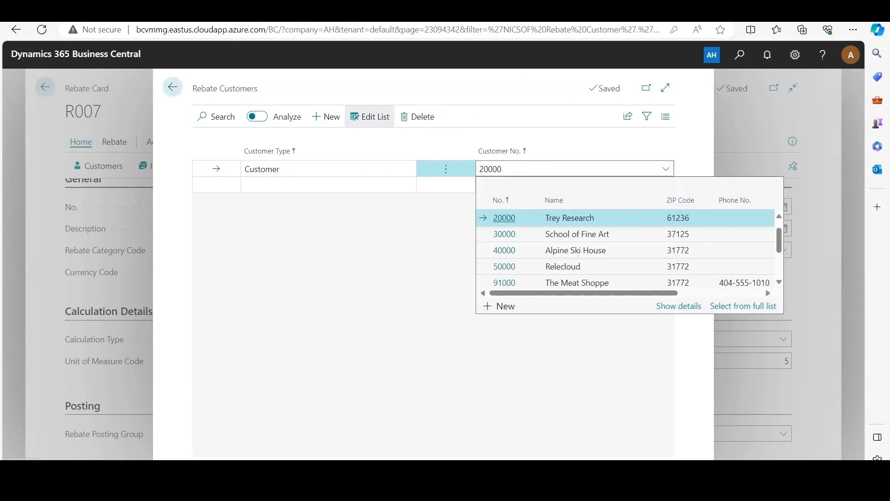
{"action": "left_click", "coordinate": [173, 86]}
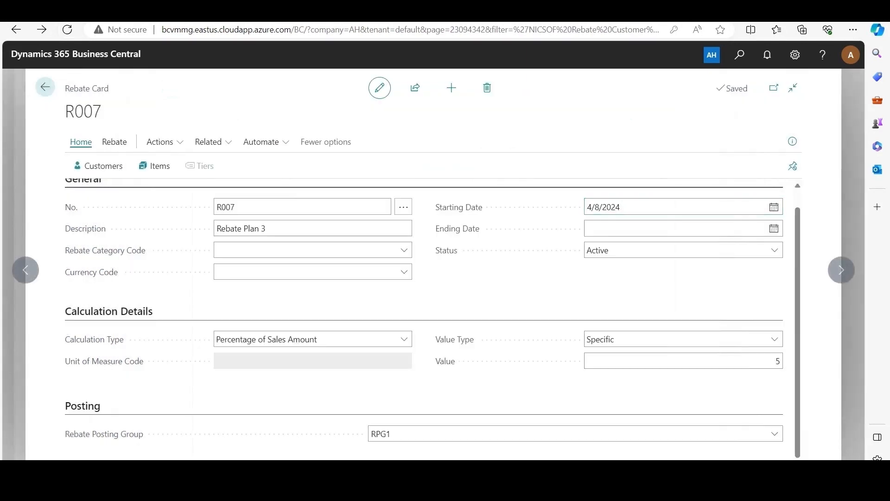
Open the items of Rebate Plan 3 and look up the item assigned on the existing line
{"action": "left_click", "coordinate": [155, 166]}
{"action": "left_click", "coordinate": [538, 169]}
{"action": "left_click", "coordinate": [666, 169]}
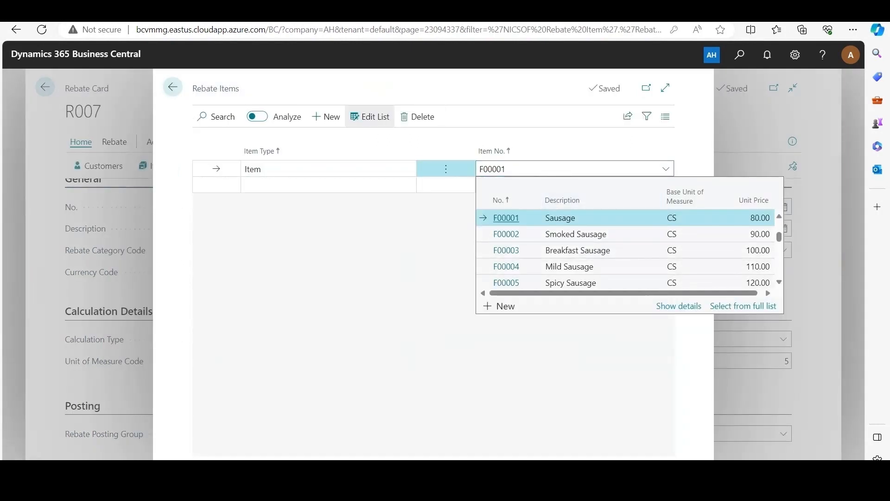
Close the Rebate Plan 3 item lookup and card, and open the Trey Research order dated 4/8/2024 from the Sales Orders list
{"action": "key", "text": "Escape"}
{"action": "key", "text": "Escape"}
{"action": "key", "text": "Escape"}
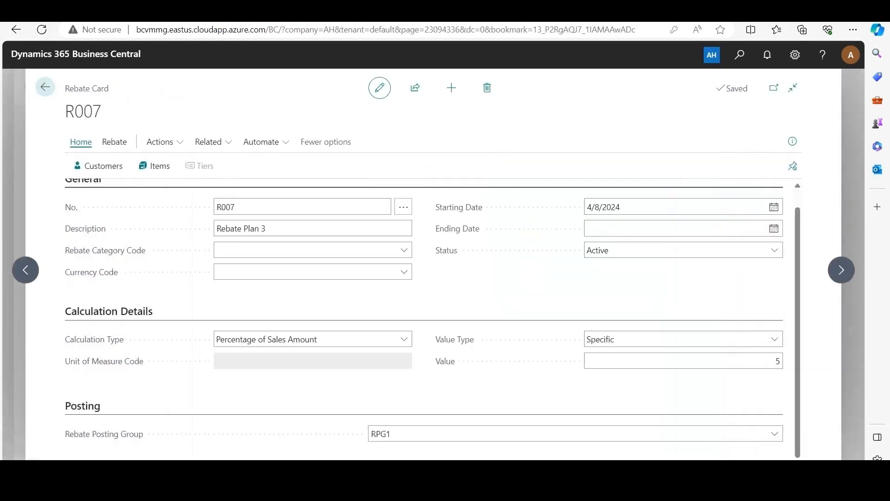
{"action": "key", "text": "Escape"}
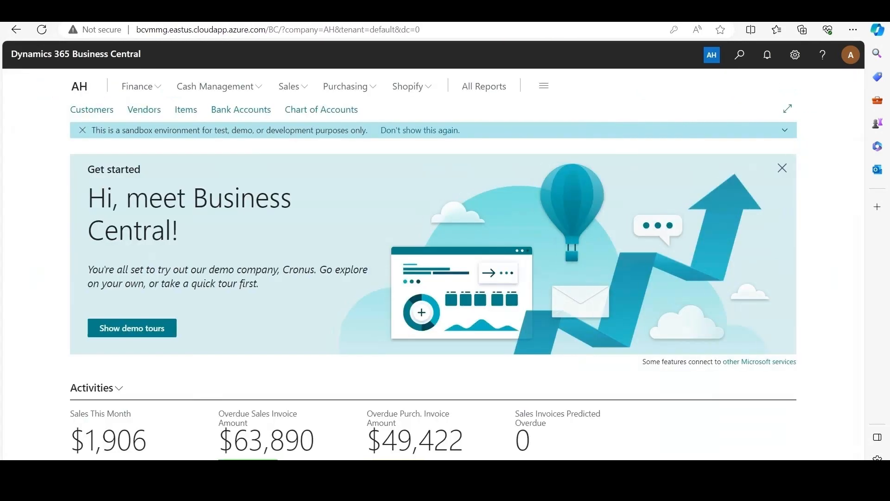
{"action": "key", "text": "alt+q"}
{"action": "type", "text": "sales orders"}
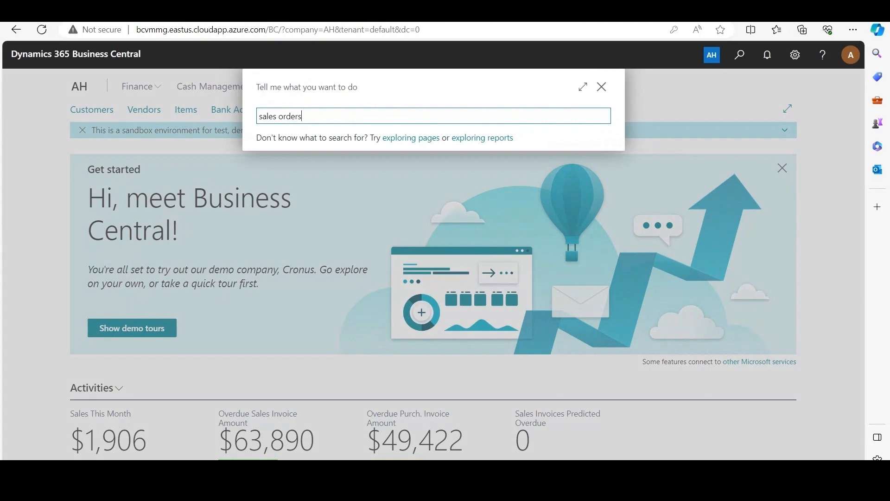
{"action": "left_click", "coordinate": [403, 161]}
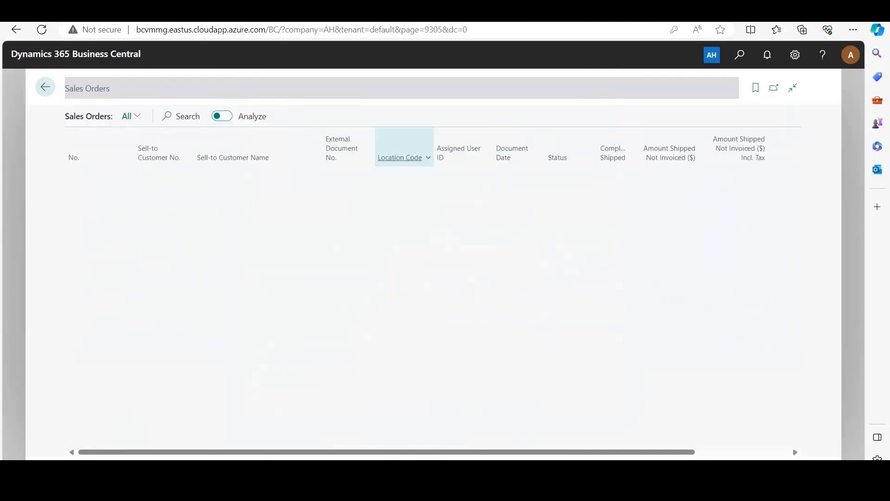
{"action": "scroll", "coordinate": [403, 267], "scroll_direction": "down", "scroll_amount": 1}
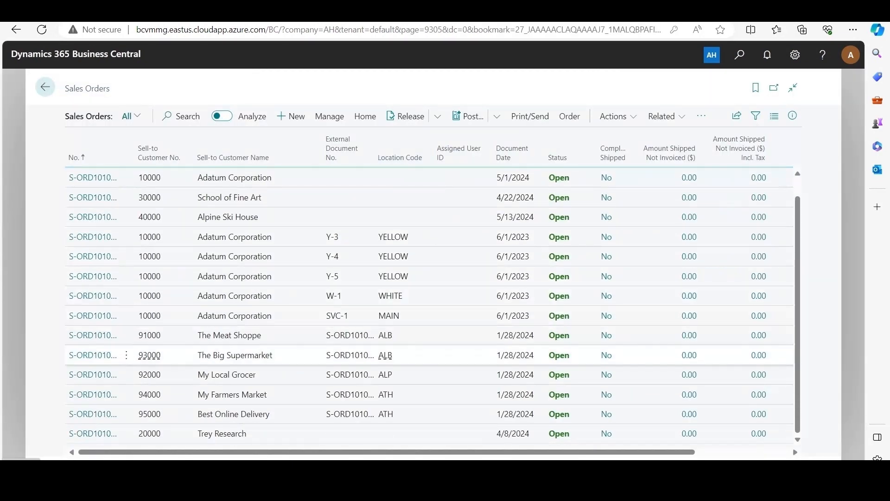
{"action": "left_click", "coordinate": [93, 433]}
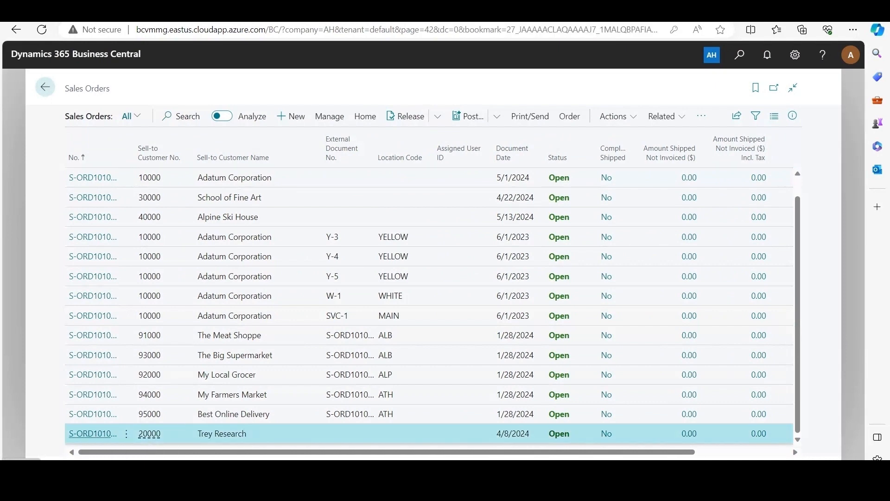
Review the Sausage line of the Trey Research order, including its quantity, unit price, line amount and quantities to ship and invoice
{"action": "scroll", "coordinate": [432, 320], "scroll_direction": "down", "scroll_amount": 5}
{"action": "scroll", "coordinate": [446, 302], "scroll_direction": "down", "scroll_amount": 2}
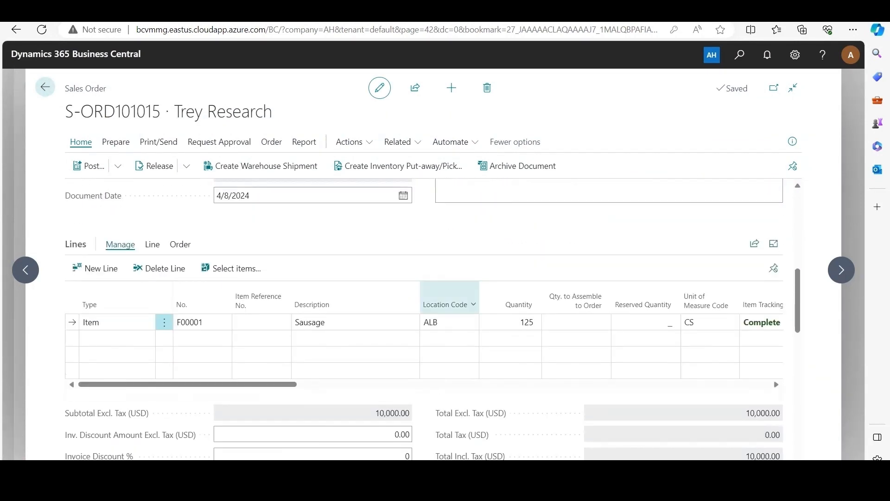
{"action": "scroll", "coordinate": [444, 338], "scroll_direction": "right", "scroll_amount": 5}
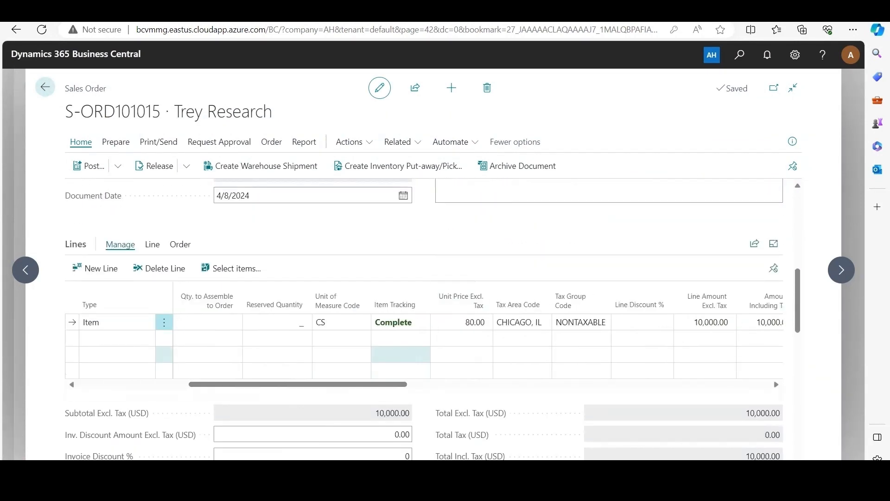
{"action": "scroll", "coordinate": [467, 340], "scroll_direction": "left", "scroll_amount": 2}
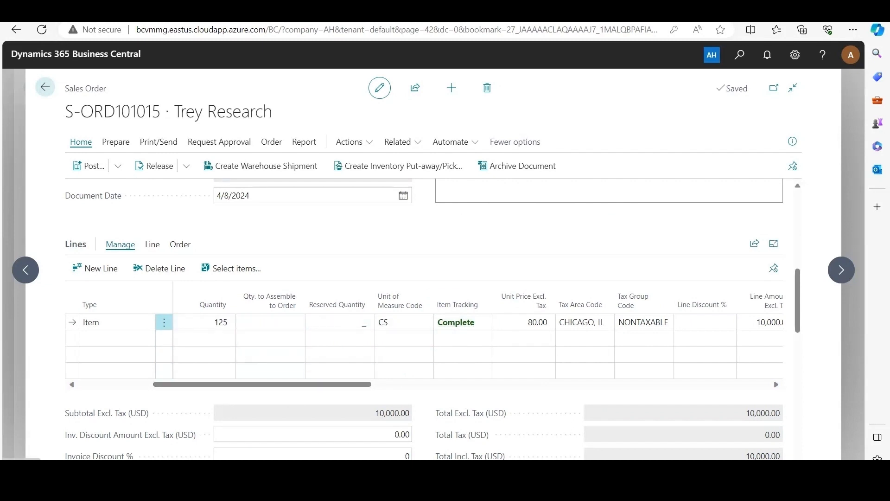
{"action": "scroll", "coordinate": [424, 346], "scroll_direction": "right", "scroll_amount": 5}
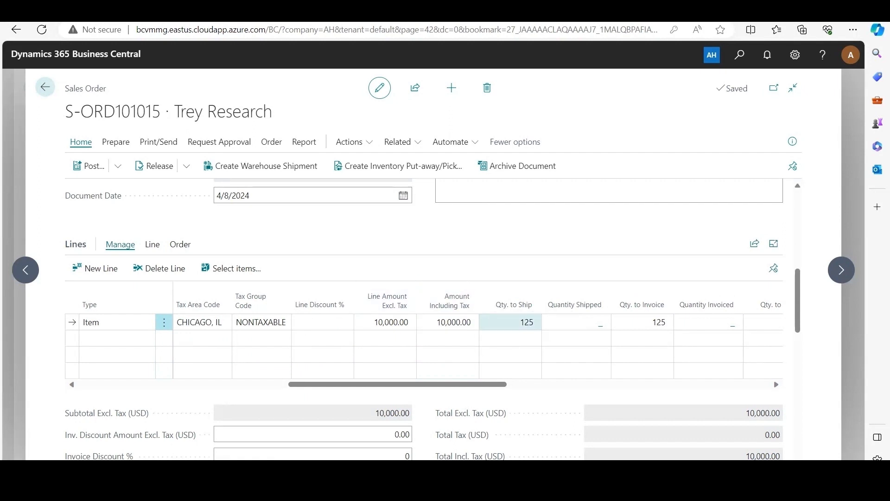
{"action": "left_click_drag", "start_coordinate": [468, 384], "coordinate": [259, 384]}
{"action": "scroll", "coordinate": [260, 370], "scroll_direction": "up", "scroll_amount": 1}
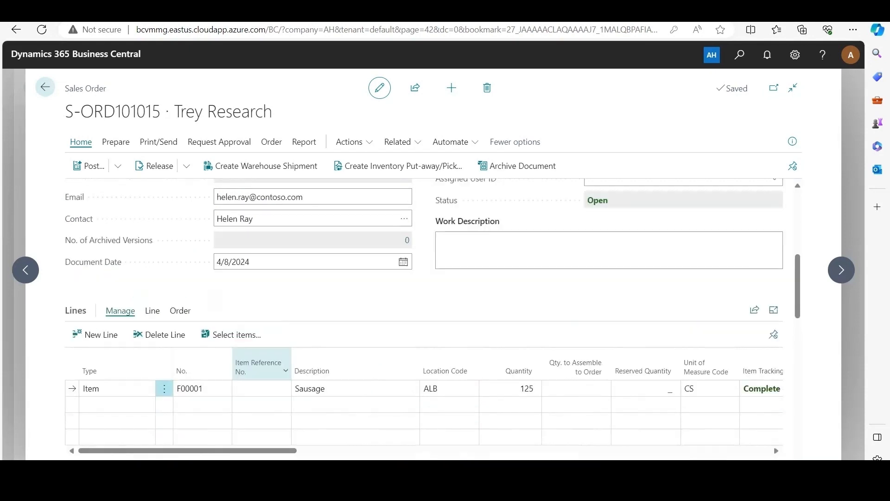
Post the Trey Research sales order with the Ship and Invoice option and open the resulting posted invoice
{"action": "scroll", "coordinate": [433, 319], "scroll_direction": "up", "scroll_amount": 1}
{"action": "left_click", "coordinate": [90, 165]}
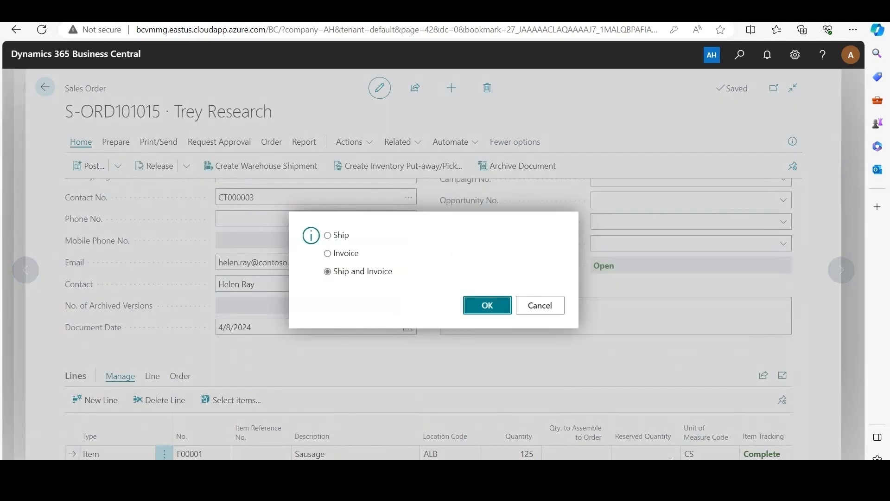
{"action": "key", "text": "Return"}
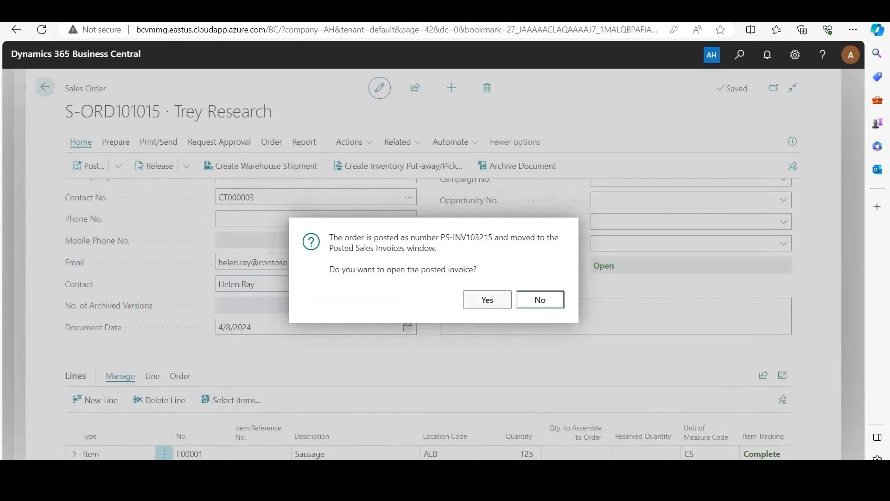
{"action": "key", "text": "Return"}
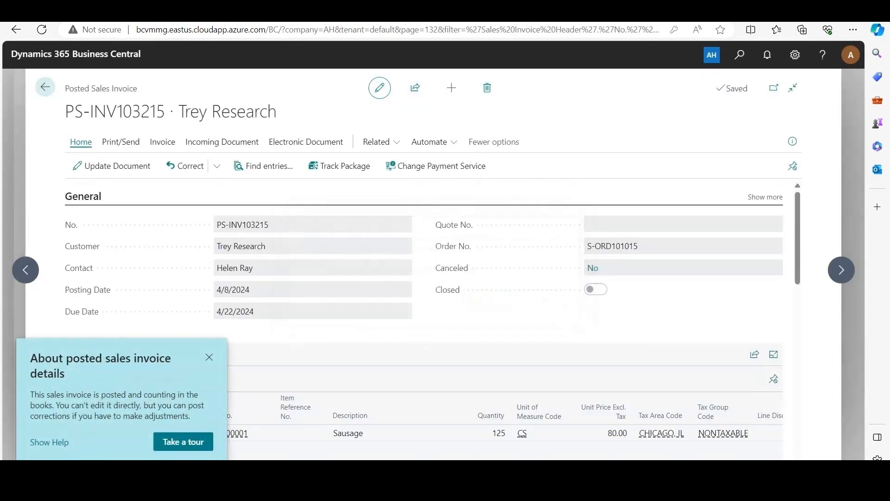
Find the entries related to the posted invoice and open its Rebate Entry to examine the rebate plan and amounts
{"action": "key", "text": "Escape"}
{"action": "scroll", "coordinate": [433, 318], "scroll_direction": "down", "scroll_amount": 1}
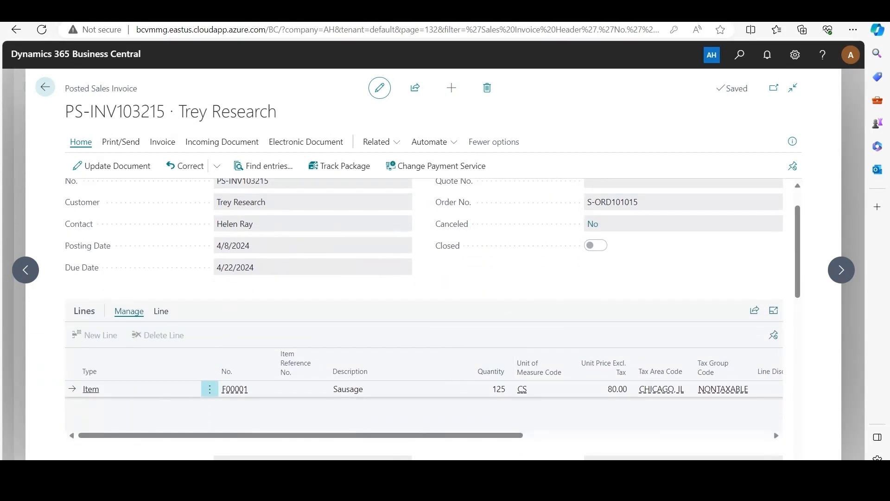
{"action": "scroll", "coordinate": [433, 319], "scroll_direction": "up", "scroll_amount": 1}
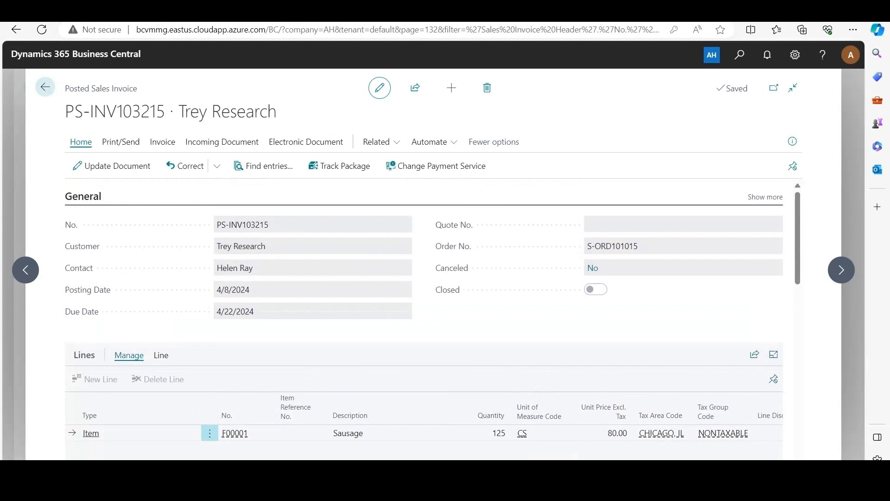
{"action": "left_click", "coordinate": [264, 166]}
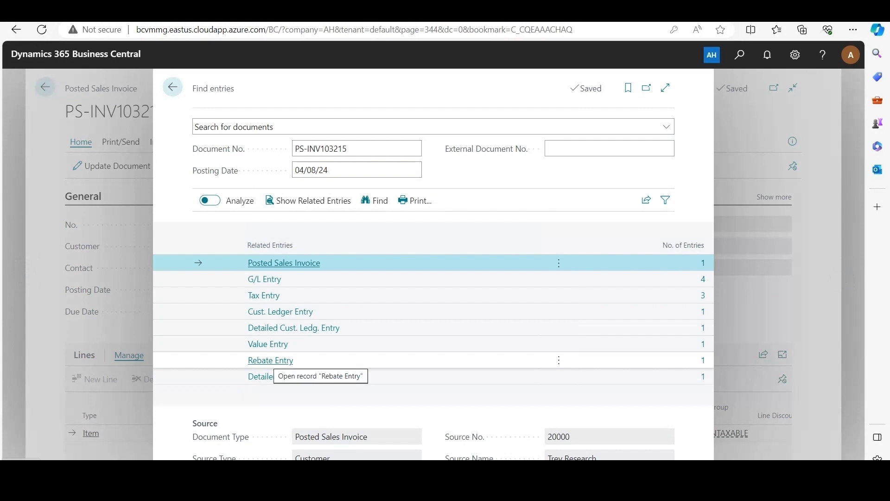
{"action": "left_click", "coordinate": [271, 360]}
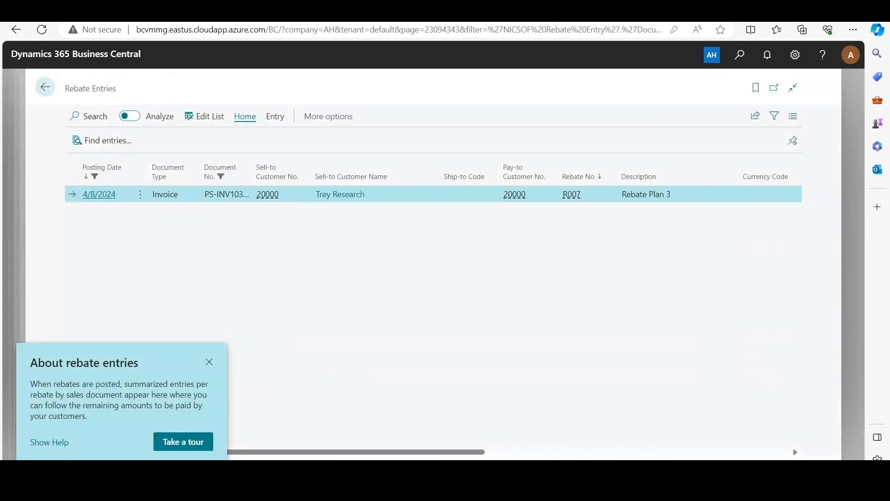
{"action": "left_click", "coordinate": [209, 362]}
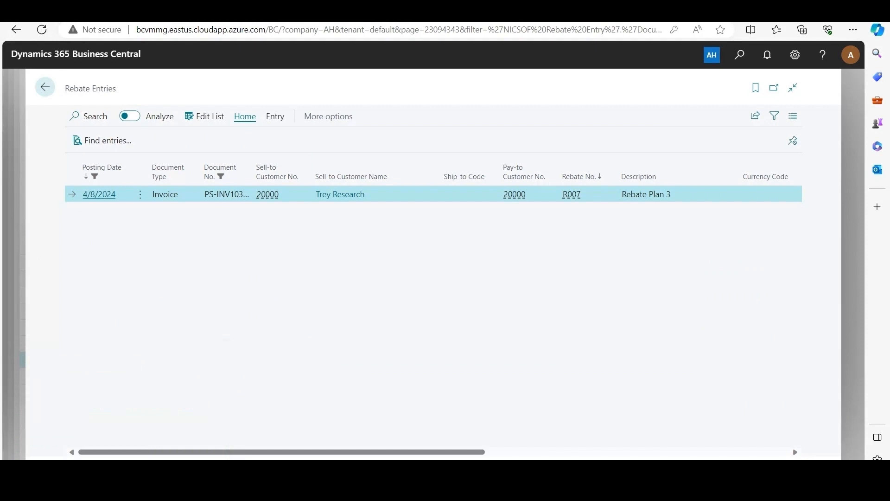
{"action": "left_click_drag", "start_coordinate": [282, 452], "coordinate": [468, 452]}
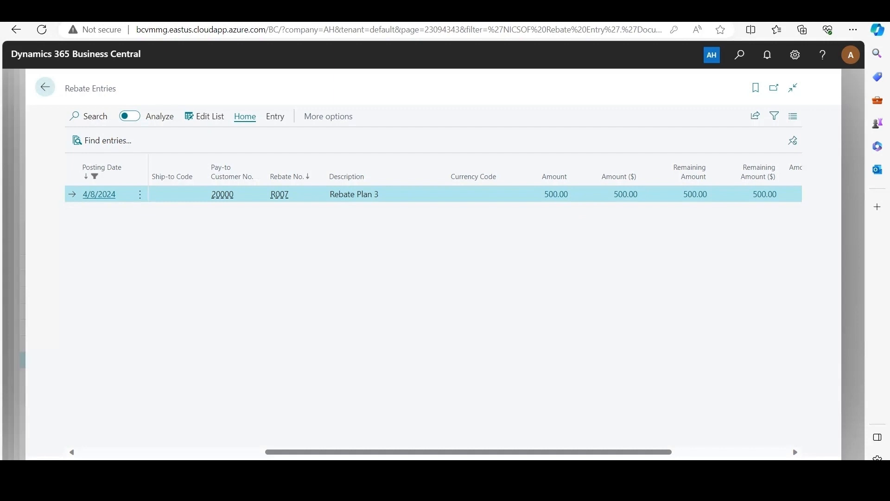
Drill into the rebate entry's Amount and review the detailed rebate entry's customer, item, calculated amount and amount posted to G/L
{"action": "left_click", "coordinate": [556, 194]}
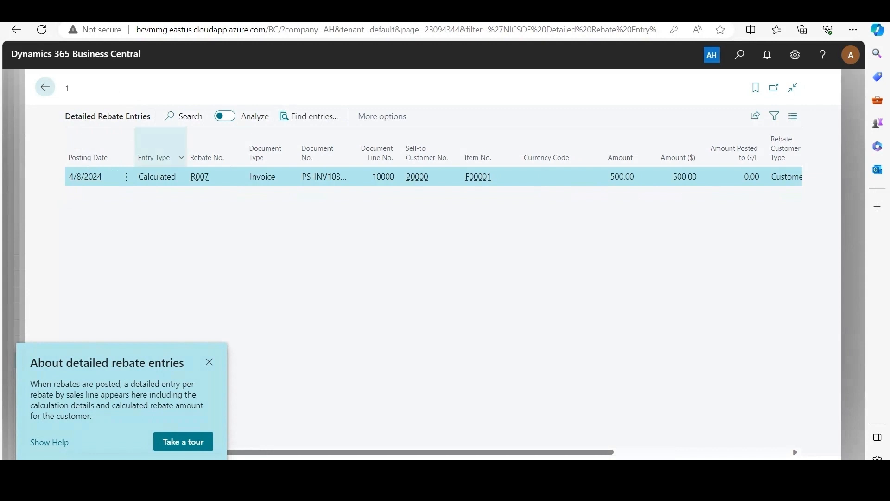
{"action": "left_click", "coordinate": [209, 361]}
{"action": "left_click_drag", "start_coordinate": [287, 452], "coordinate": [463, 452]}
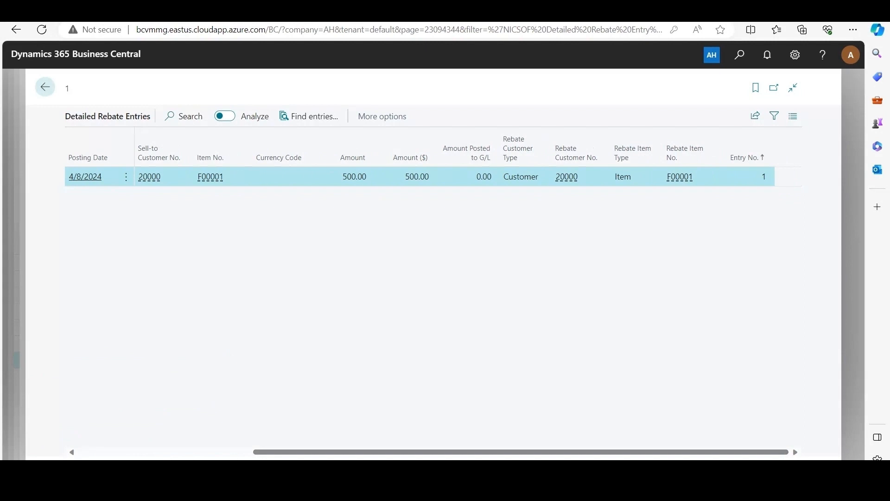
{"action": "scroll", "coordinate": [434, 278], "scroll_direction": "left", "scroll_amount": 5}
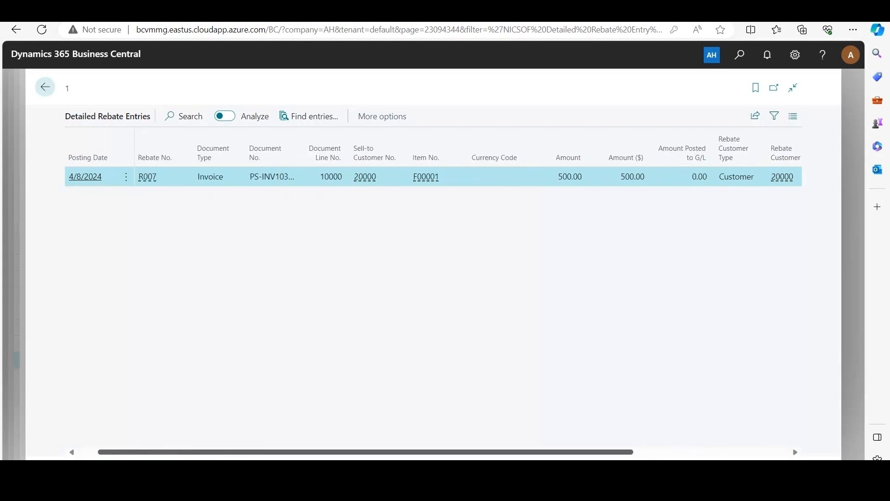
{"action": "scroll", "coordinate": [434, 278], "scroll_direction": "left", "scroll_amount": 1}
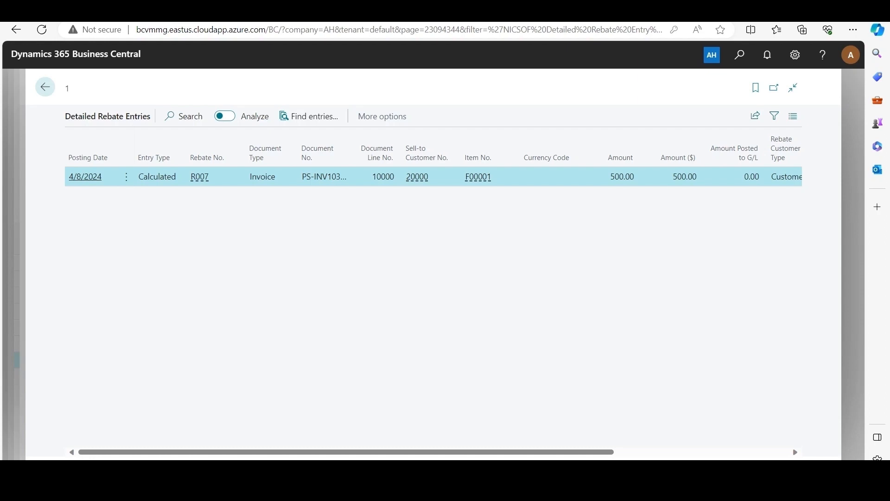
Search for the Post Rebates to G/L task and set its Pay-to Customer No. filter to Trey Research
{"action": "key", "text": "alt+q"}
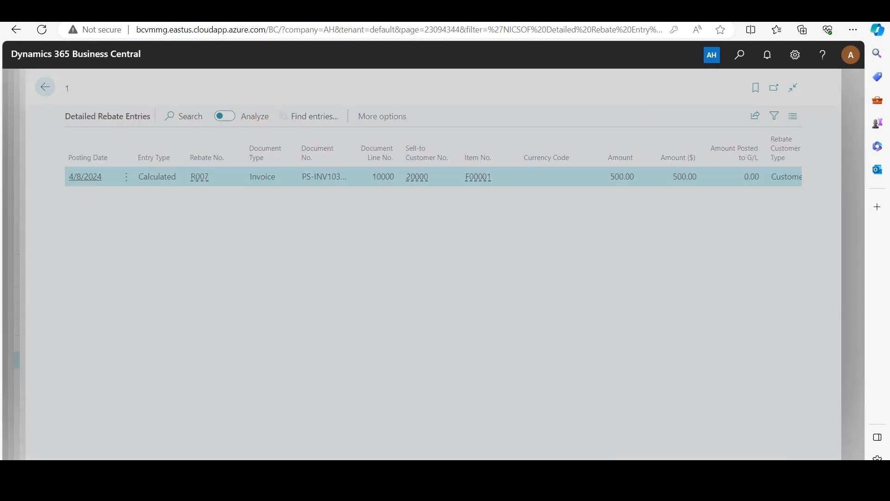
{"action": "type", "text": "po"}
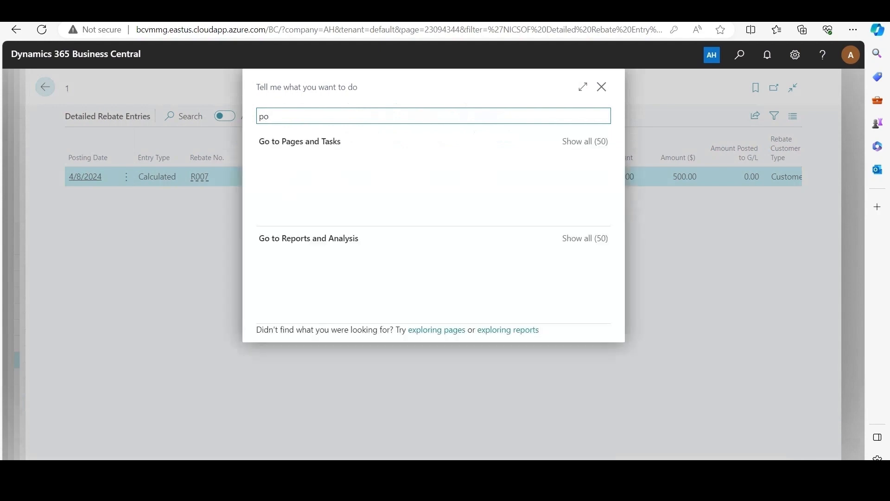
{"action": "type", "text": "st rebate to g/l"}
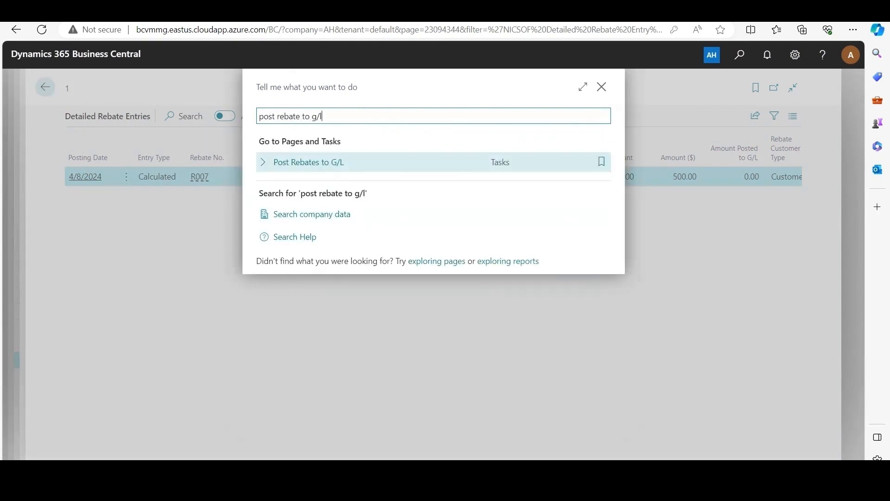
{"action": "key", "text": "Return"}
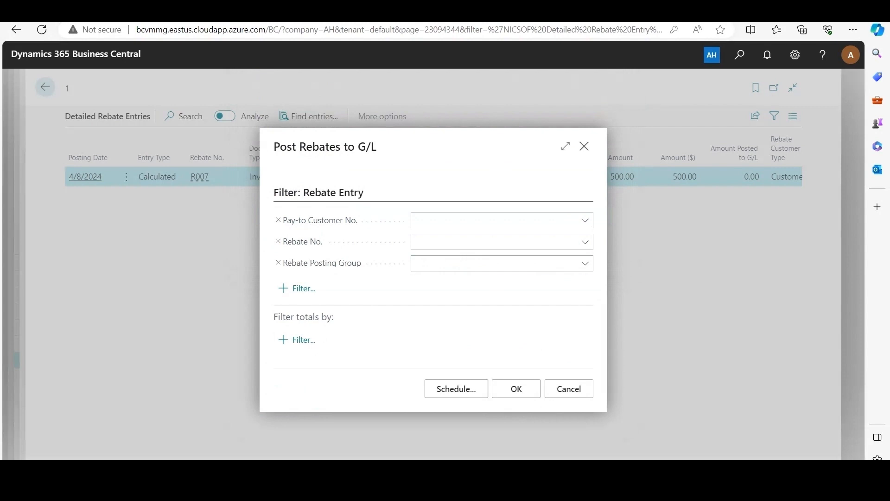
{"action": "left_click", "coordinate": [586, 220]}
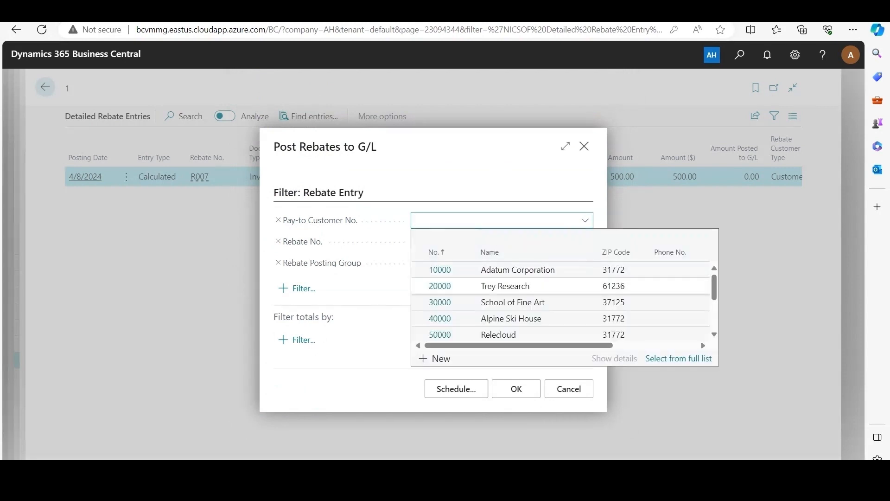
{"action": "key", "text": "Down"}
{"action": "key", "text": "Down"}
{"action": "key", "text": "Return"}
Filter the G/L posting by Rebate No. R007 and Rebate Posting Group RPG1, and post the rebates
{"action": "left_click", "coordinate": [585, 243]}
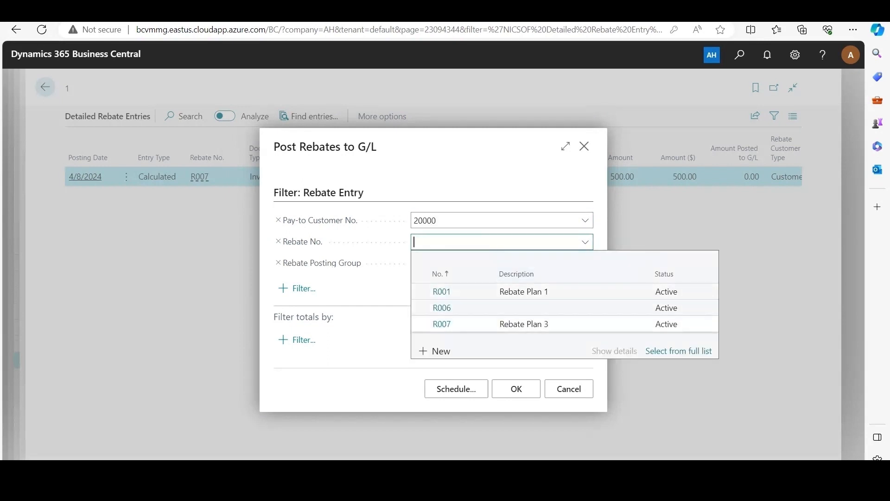
{"action": "key", "text": "Down"}
{"action": "key", "text": "Down"}
{"action": "key", "text": "Down"}
{"action": "key", "text": "Return"}
{"action": "left_click", "coordinate": [586, 263]}
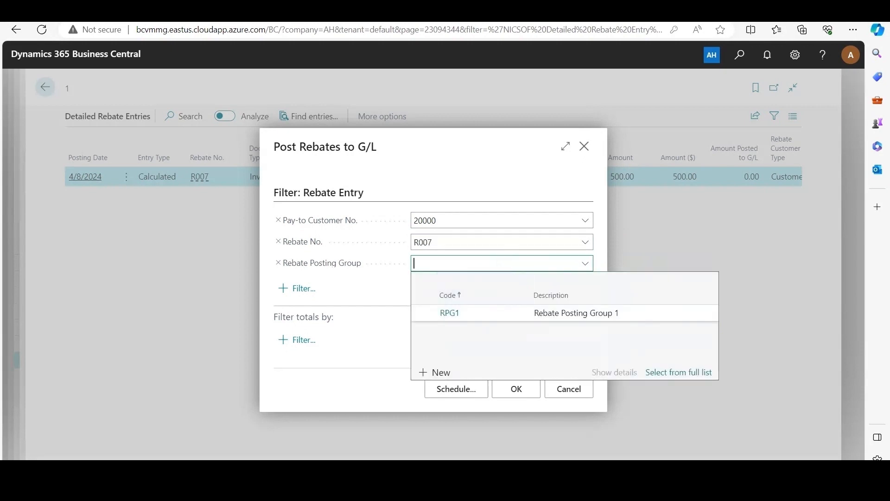
{"action": "left_click", "coordinate": [449, 313]}
{"action": "left_click", "coordinate": [516, 388]}
{"action": "left_click", "coordinate": [516, 388]}
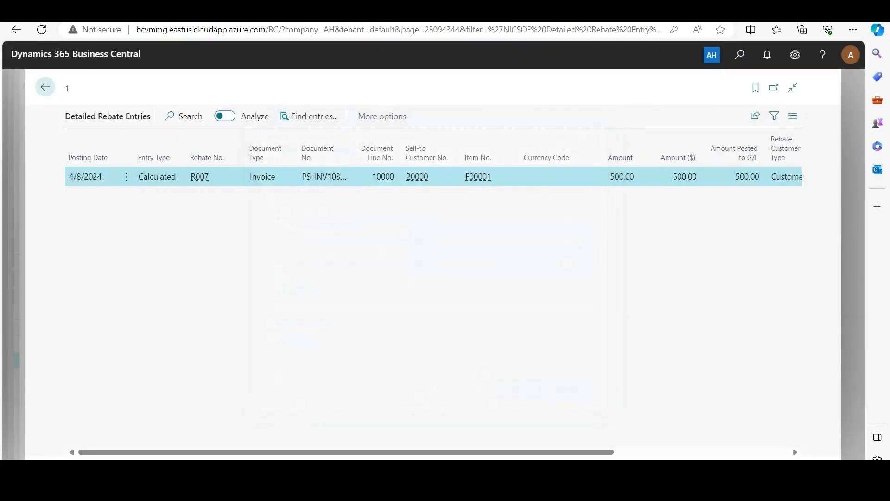
Check the detailed entry's Amount Posted to G/L, and search for and open the Apply Rebates to Customer page
{"action": "mouse_move", "coordinate": [737, 154]}
{"action": "key", "text": "alt+q"}
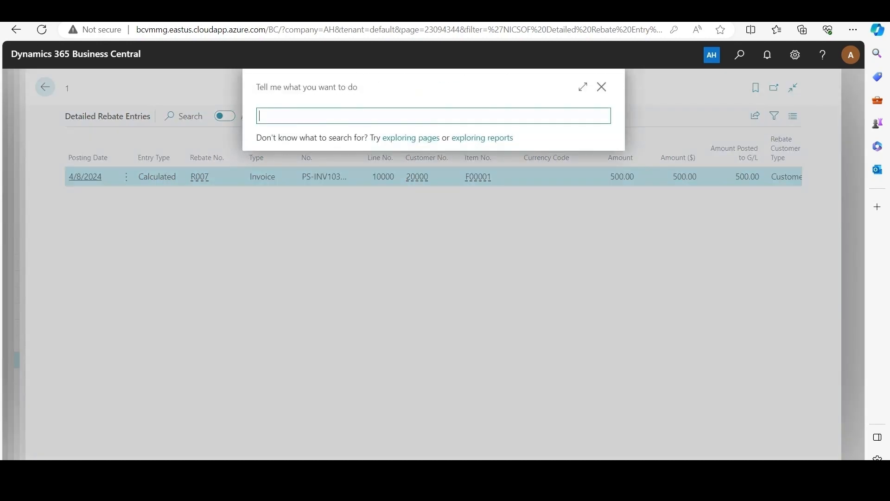
{"action": "type", "text": "apply"}
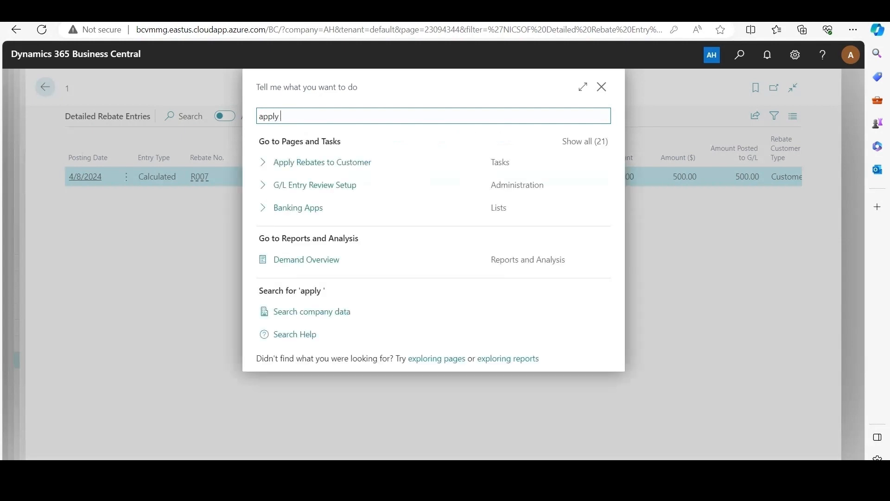
{"action": "left_click", "coordinate": [323, 163]}
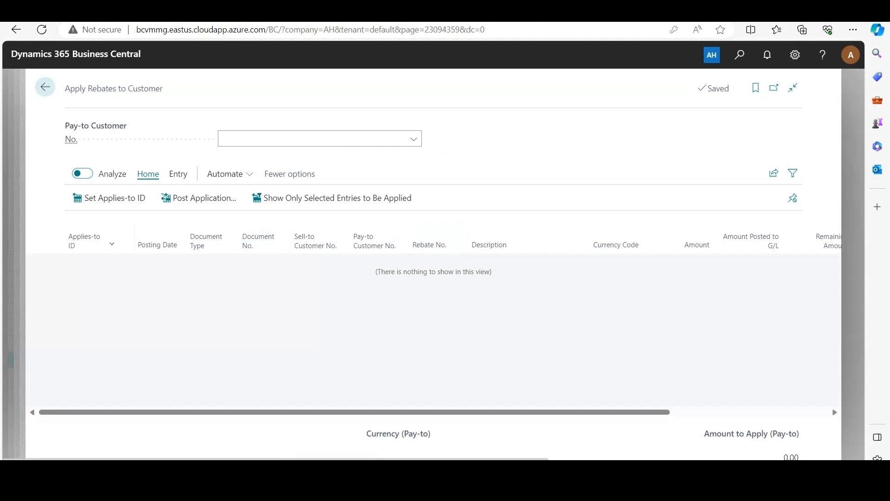
Select Trey Research as the pay-to customer and set the Rebate Plan 3 entry's Amount to Apply to 500
{"action": "left_click", "coordinate": [413, 139]}
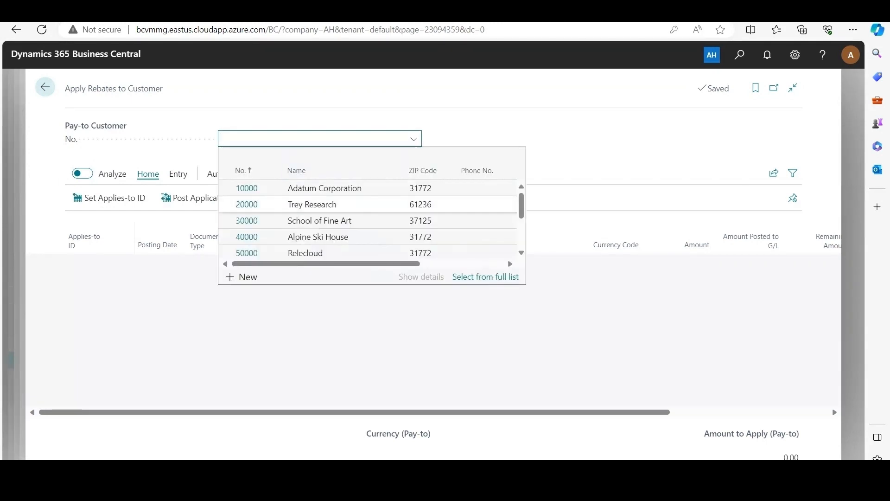
{"action": "left_click", "coordinate": [312, 204]}
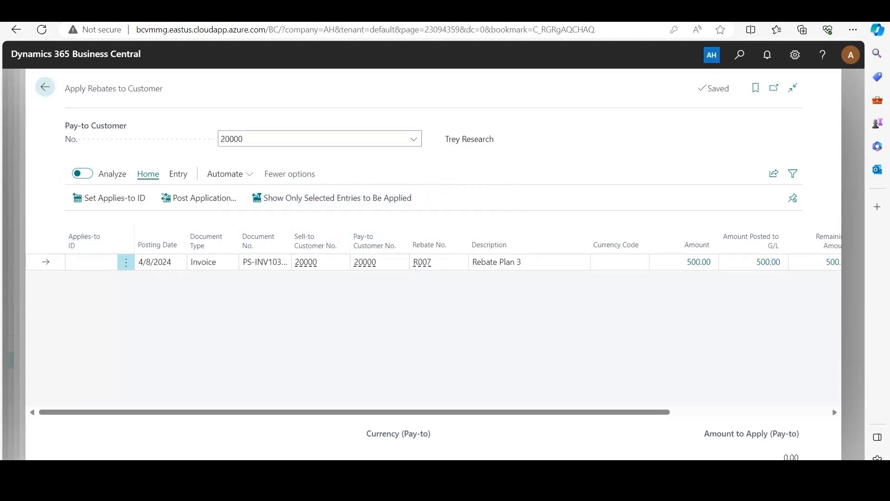
{"action": "left_click_drag", "start_coordinate": [355, 412], "coordinate": [435, 412]}
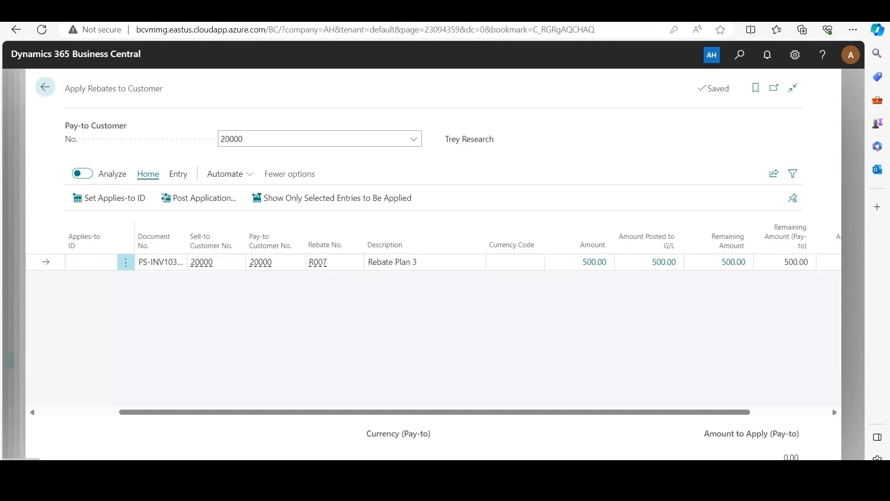
{"action": "left_click_drag", "start_coordinate": [649, 412], "coordinate": [727, 411]}
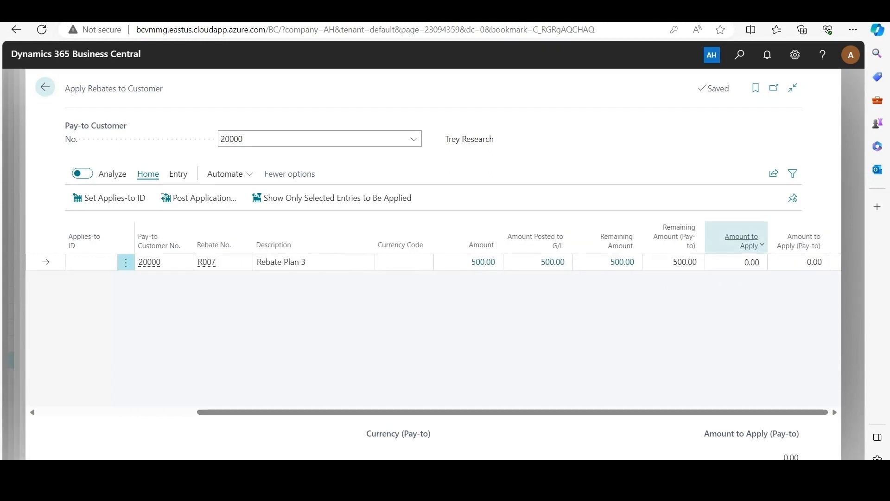
{"action": "left_click", "coordinate": [750, 262]}
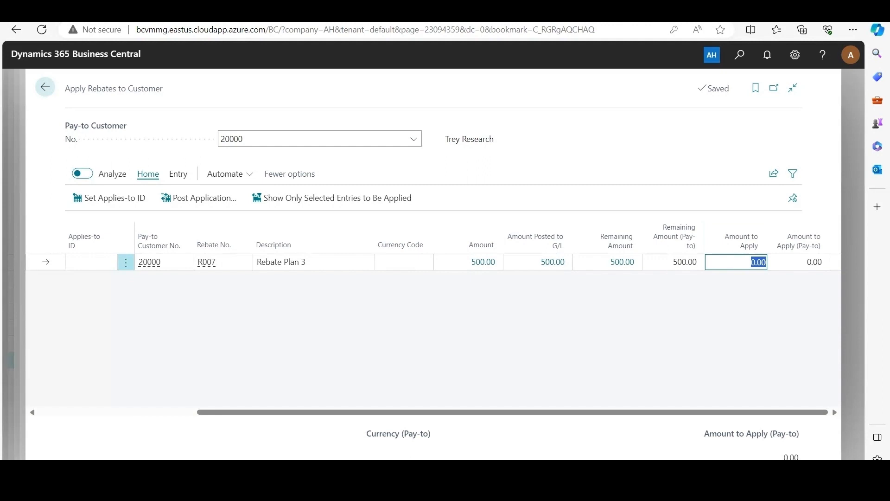
{"action": "type", "text": "500"}
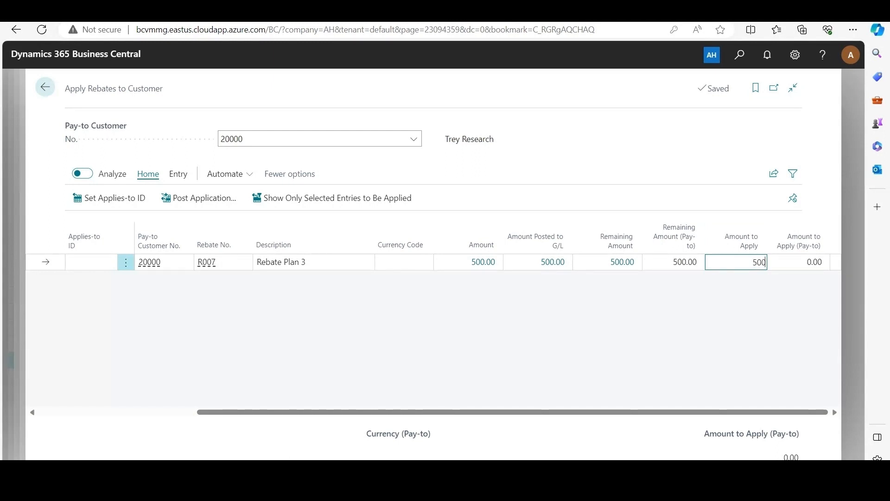
{"action": "key", "text": "Return"}
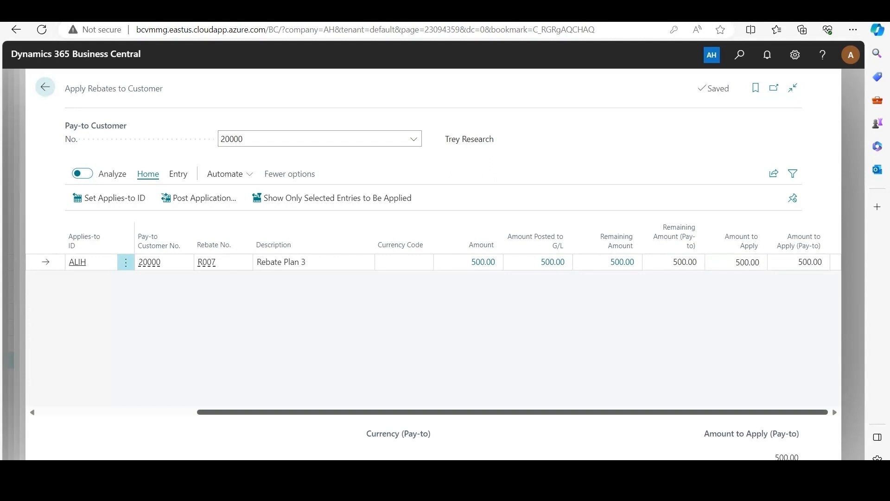
Set the Applies-to ID on the Rebate Plan 3 entry and open the options for posting its application
{"action": "left_click_drag", "start_coordinate": [511, 412], "coordinate": [354, 412]}
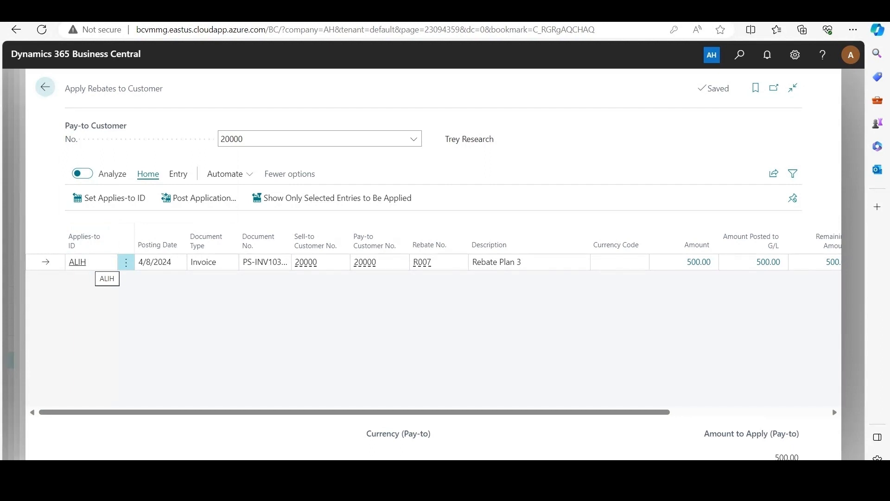
{"action": "left_click", "coordinate": [110, 198]}
{"action": "left_click", "coordinate": [110, 198]}
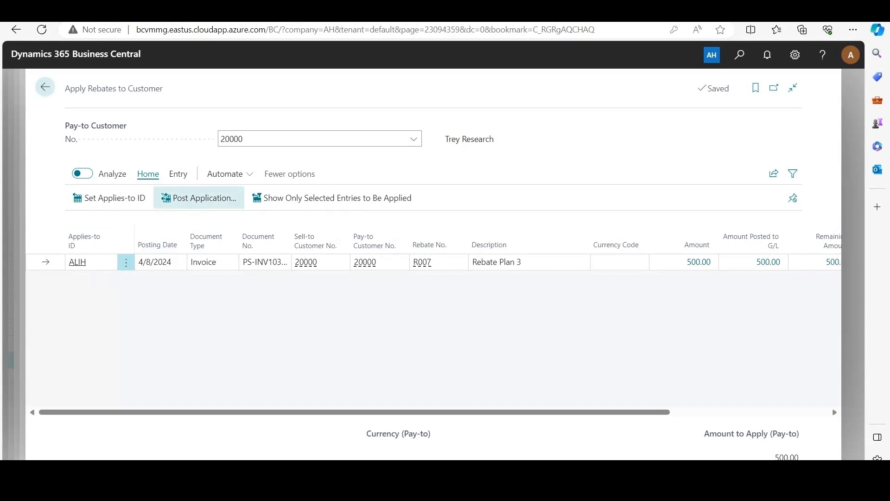
{"action": "left_click", "coordinate": [199, 197]}
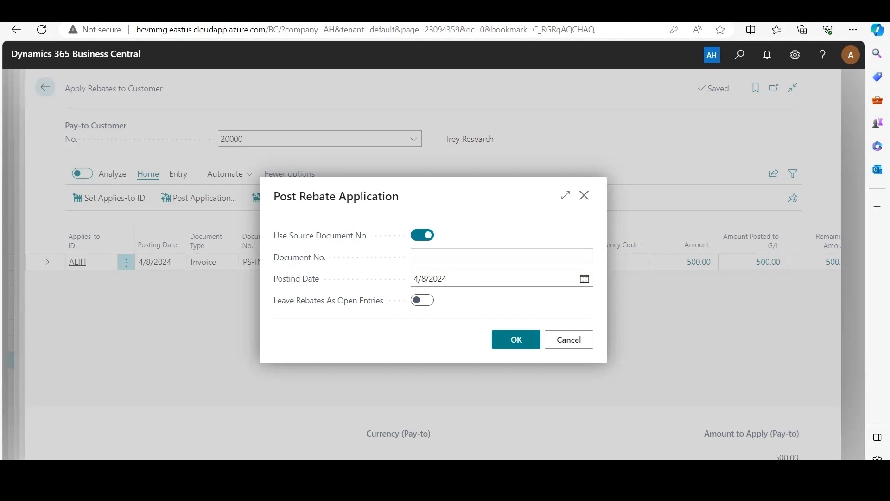
{"action": "mouse_move", "coordinate": [321, 236]}
{"action": "left_click", "coordinate": [422, 235]}
{"action": "left_click", "coordinate": [501, 256]}
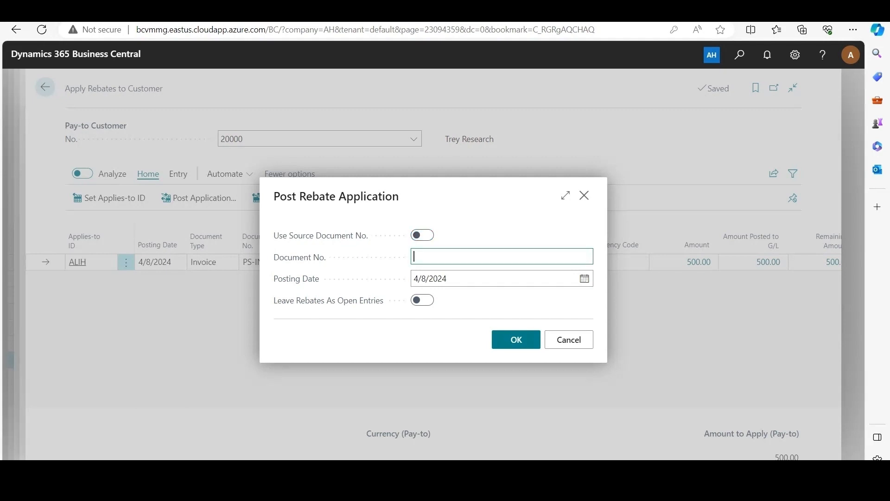
{"action": "left_click", "coordinate": [423, 235]}
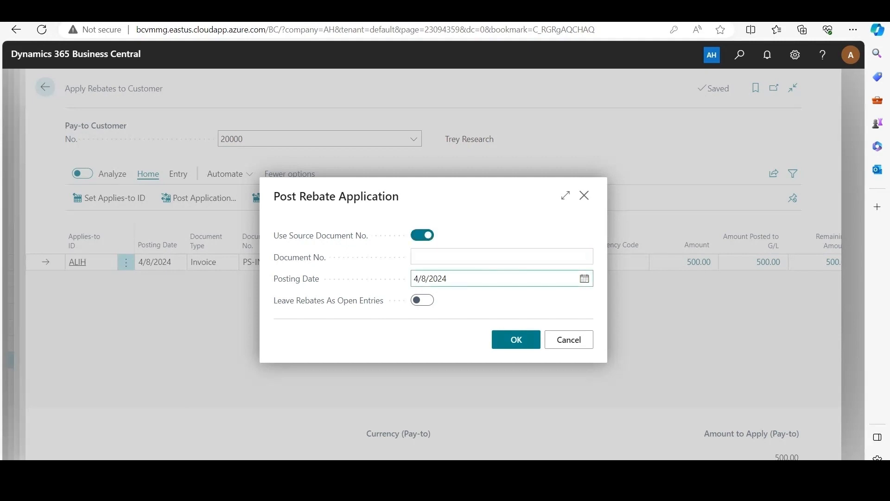
Post the rebate application using the source document number and posting date 4/8/2024, without leaving the rebates as open entries
{"action": "mouse_move", "coordinate": [329, 301]}
{"action": "left_click", "coordinate": [516, 339]}
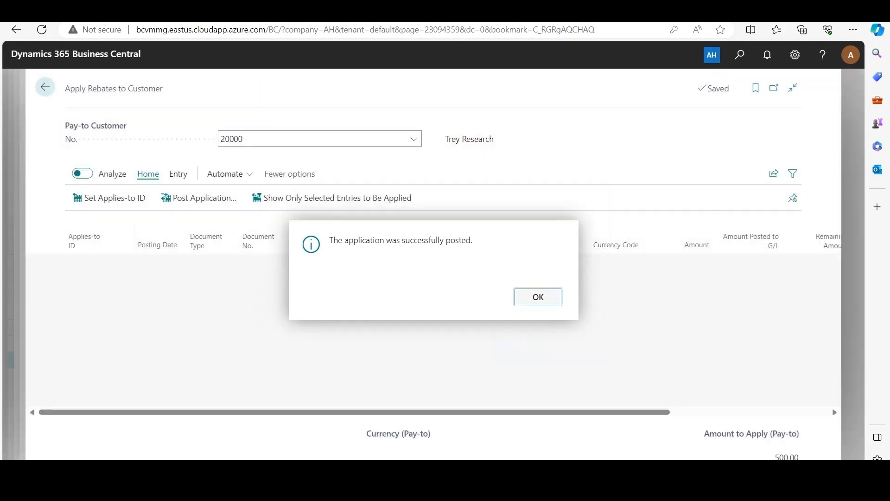
{"action": "left_click", "coordinate": [524, 296]}
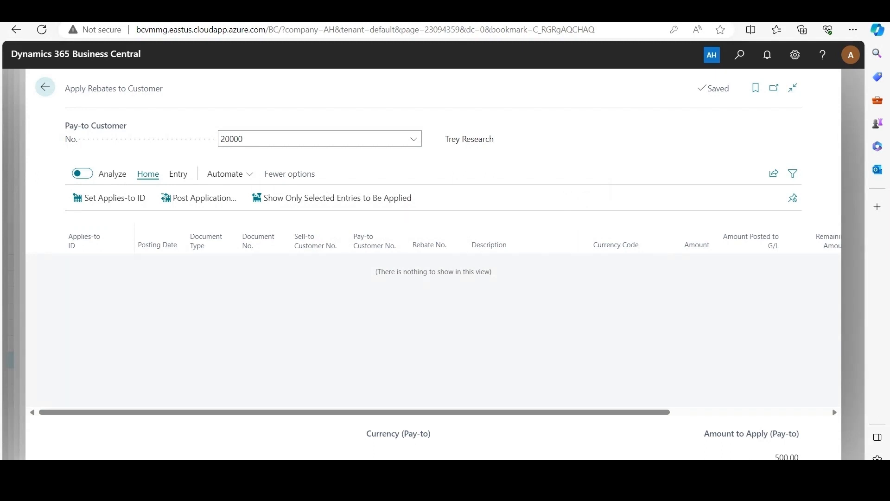
Search for and open Rebate Entries, and review the Trey Research Rebate Plan 3 entry across its columns
{"action": "key", "text": "alt+q"}
{"action": "type", "text": "rebate r"}
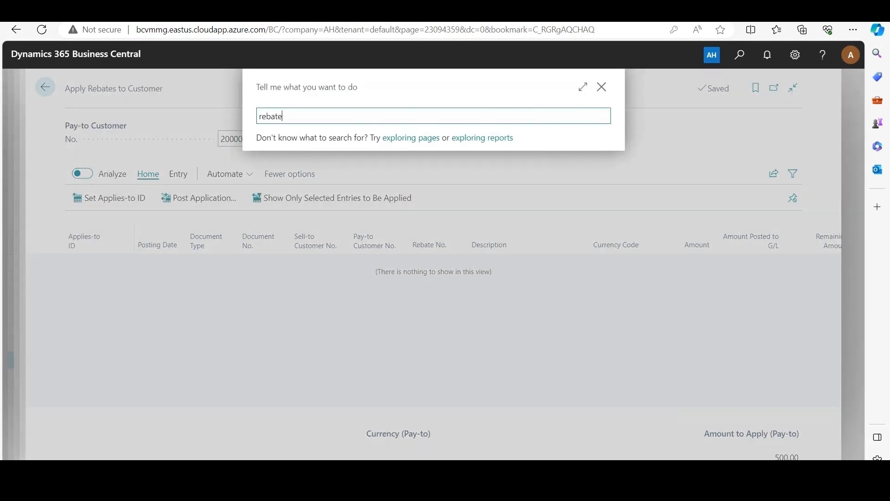
{"action": "key", "text": "BackSpace"}
{"action": "type", "text": "enty"}
{"action": "key", "text": "BackSpace"}
{"action": "key", "text": "BackSpace"}
{"action": "key", "text": "BackSpace"}
{"action": "type", "text": "ntries"}
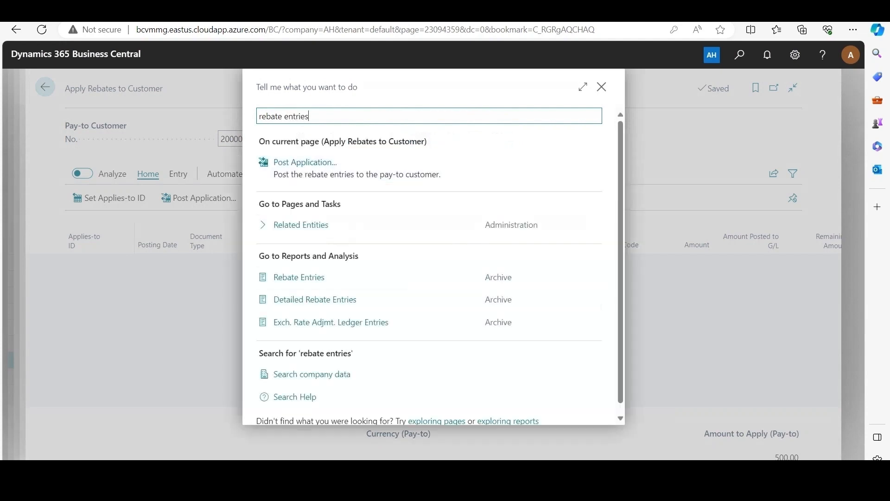
{"action": "key", "text": "Down"}
{"action": "key", "text": "Return"}
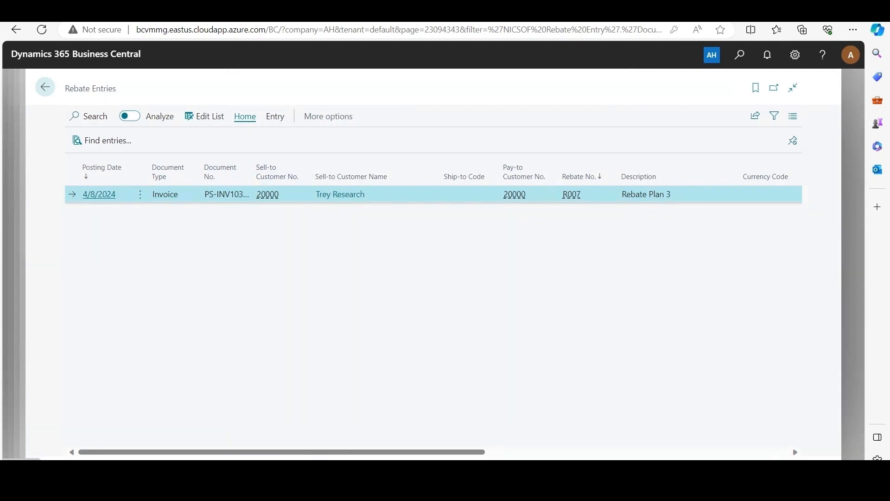
{"action": "scroll", "coordinate": [434, 194], "scroll_direction": "right", "scroll_amount": 5}
{"action": "scroll", "coordinate": [433, 176], "scroll_direction": "right", "scroll_amount": 2}
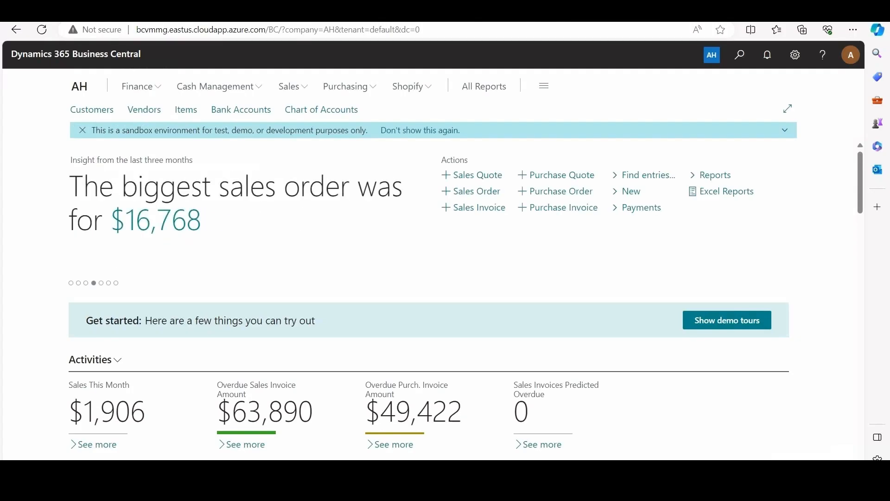
Open Rebate Entries through the search and review the Rebate Plan 1 entry's remaining amount, amount posted to G/L and open status
{"action": "key", "text": "alt+q"}
{"action": "type", "text": "rebate entries"}
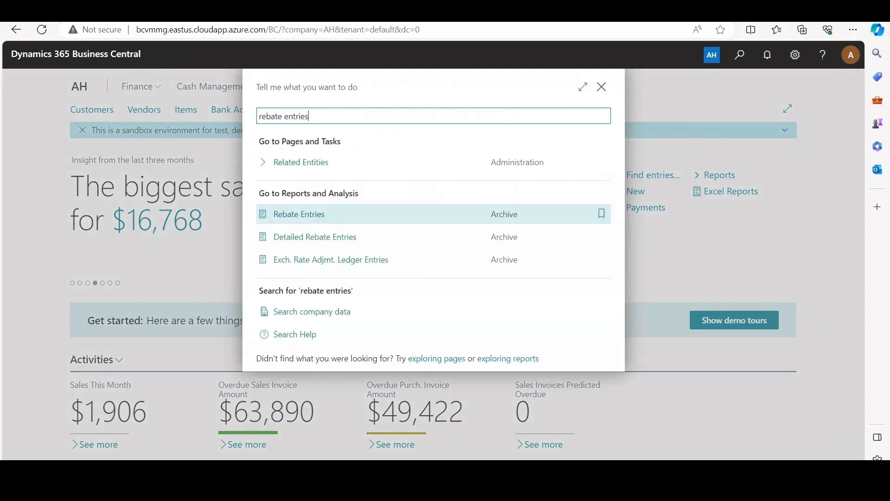
{"action": "key", "text": "Return"}
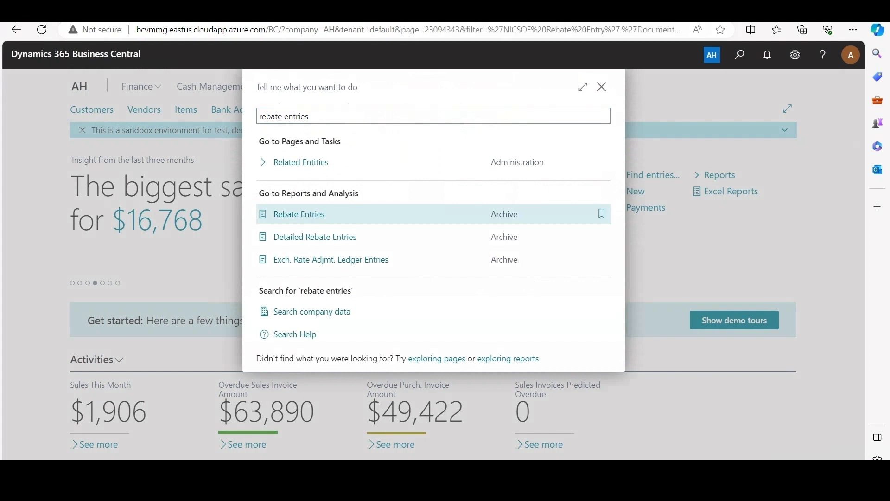
{"action": "left_click_drag", "start_coordinate": [281, 452], "coordinate": [570, 452]}
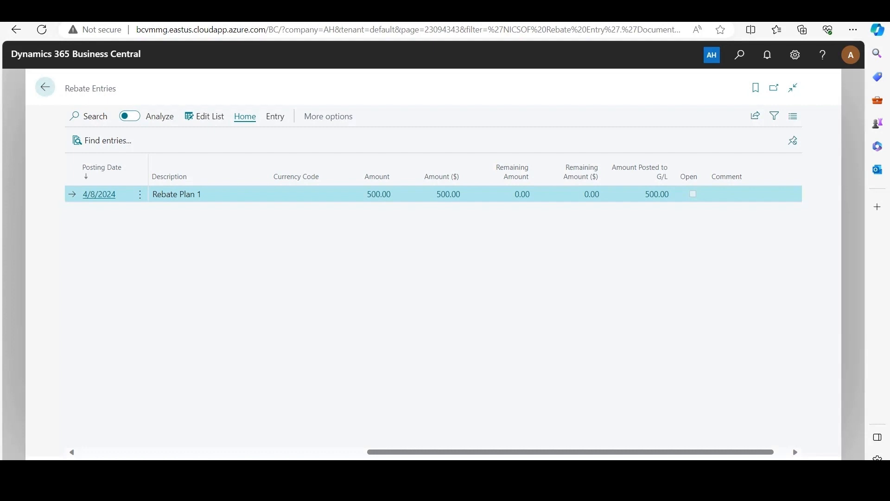
Search for Sales Credit Memos and open the Adatum Corporation credit memo
{"action": "key", "text": "alt+q"}
{"action": "type", "text": "sales credit"}
{"action": "key", "text": "Down"}
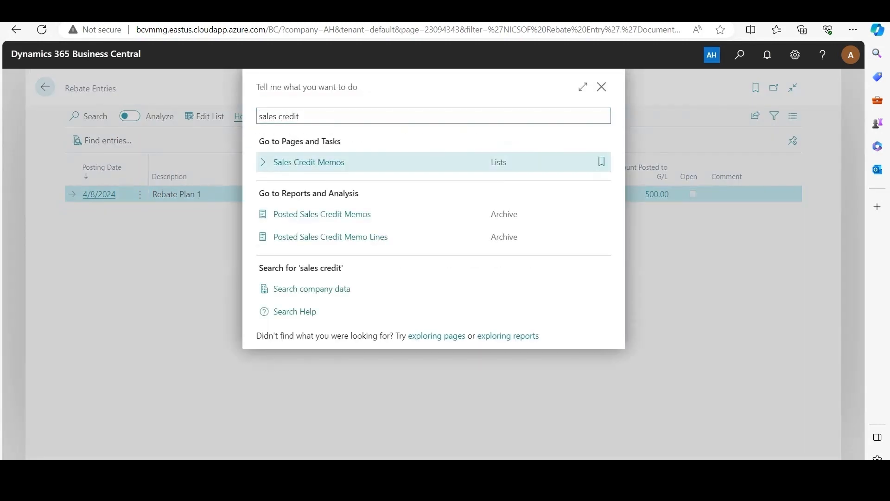
{"action": "key", "text": "Return"}
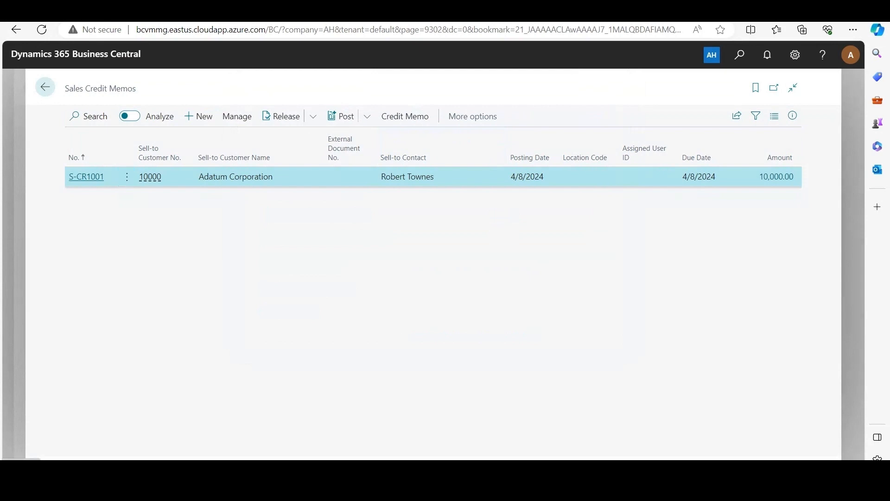
{"action": "key", "text": "Return"}
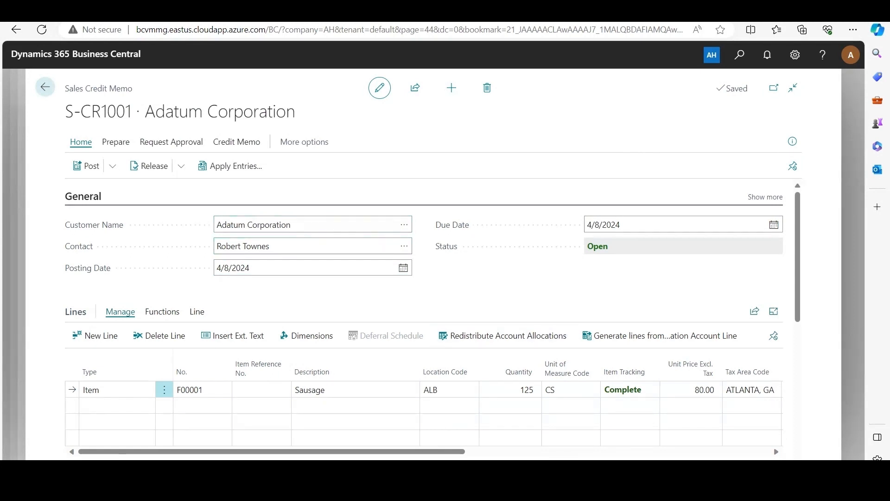
Review the quantity, unit price and line amount of the credit memo's Sausage line
{"action": "scroll", "coordinate": [433, 319], "scroll_direction": "down", "scroll_amount": 1}
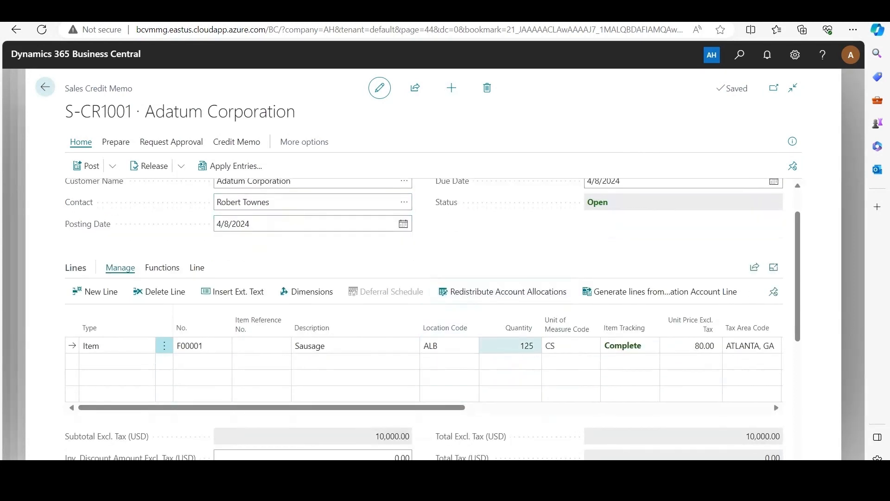
{"action": "left_click_drag", "start_coordinate": [520, 346], "coordinate": [534, 346]}
{"action": "left_click", "coordinate": [509, 260]}
{"action": "scroll", "coordinate": [566, 362], "scroll_direction": "right", "scroll_amount": 5}
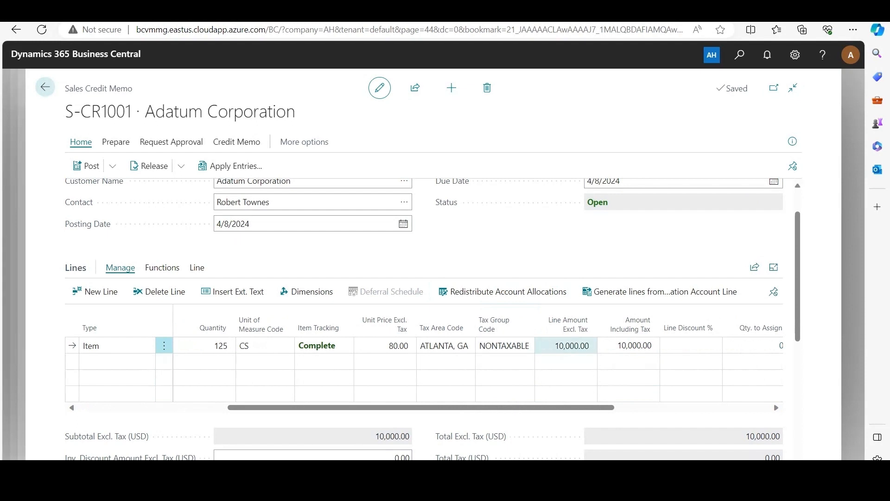
{"action": "scroll", "coordinate": [566, 362], "scroll_direction": "left", "scroll_amount": 3}
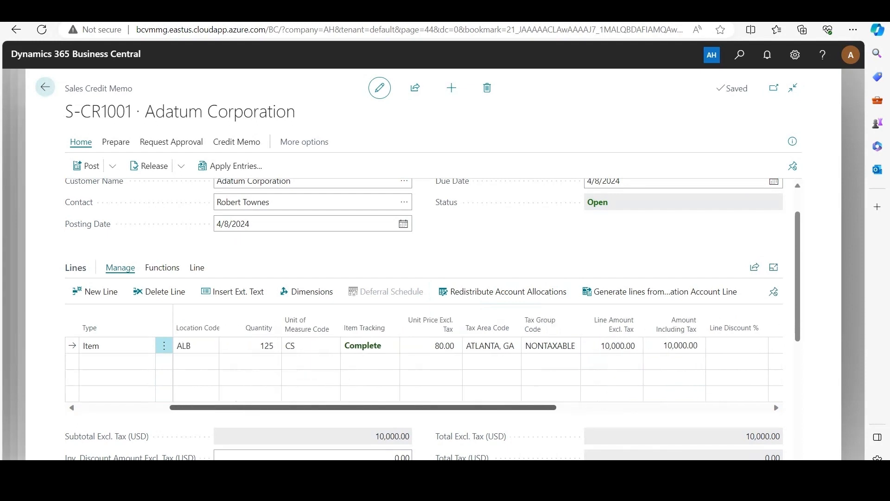
{"action": "scroll", "coordinate": [468, 364], "scroll_direction": "left", "scroll_amount": 5}
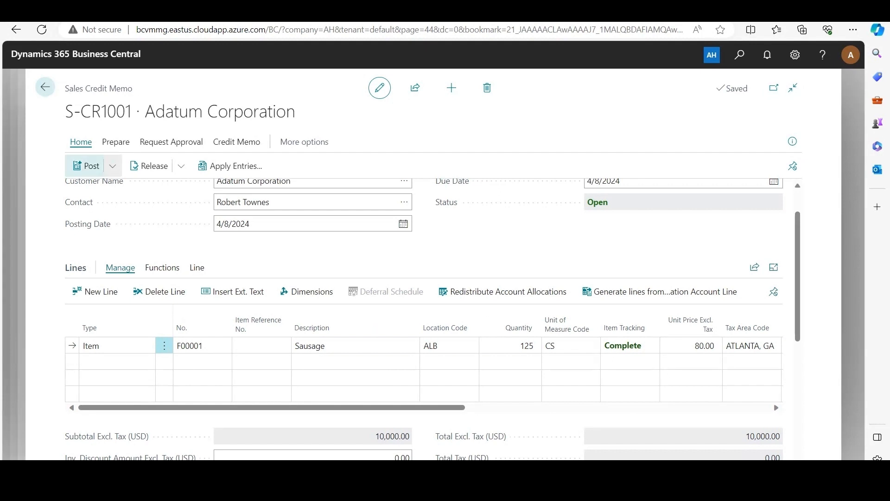
Post the Adatum Corporation credit memo and open the posted document
{"action": "left_click", "coordinate": [88, 165]}
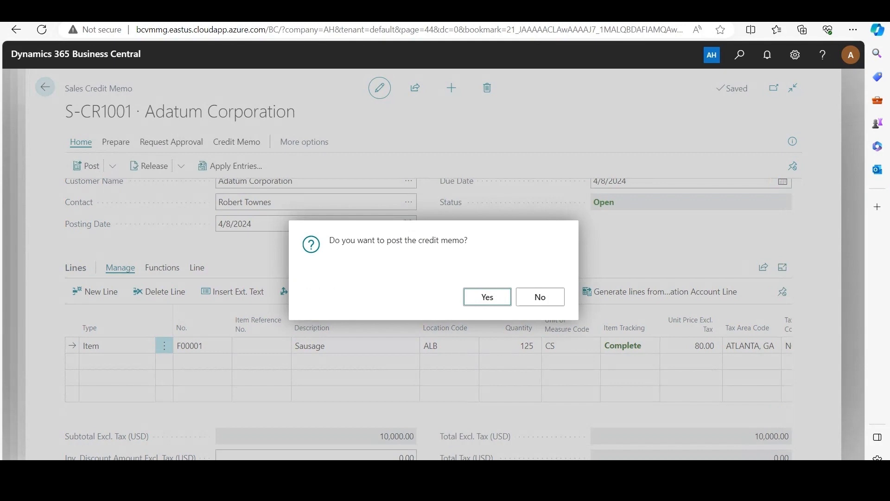
{"action": "key", "text": "Return"}
{"action": "key", "text": "shift+Tab"}
{"action": "key", "text": "Return"}
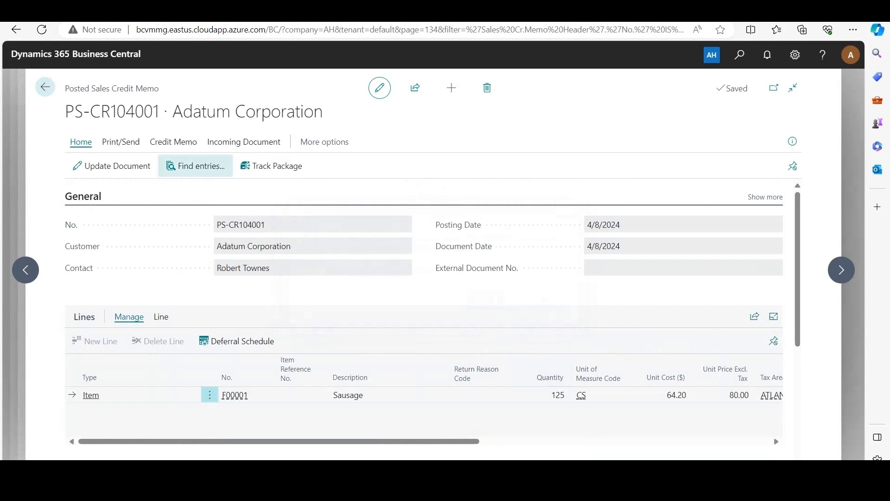
Find the posted credit memo's related entries, open its Rebate Entry and review the rebate amounts and open status
{"action": "left_click", "coordinate": [195, 166]}
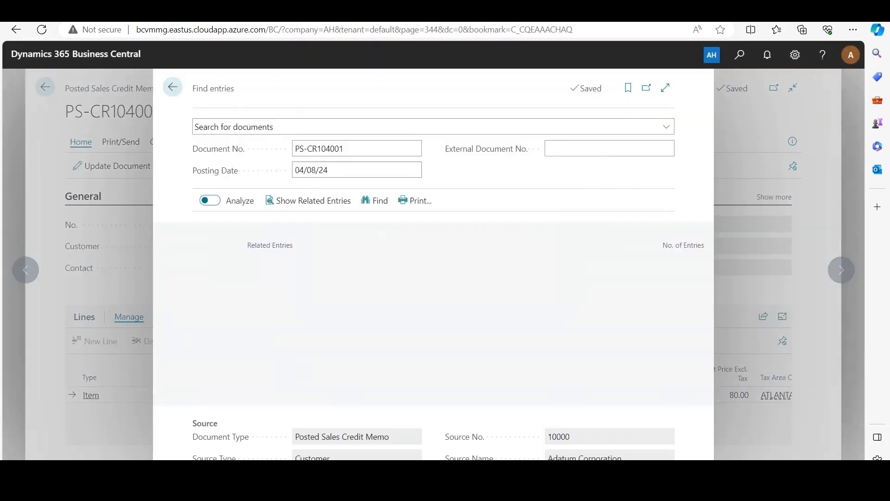
{"action": "scroll", "coordinate": [431, 371], "scroll_direction": "down", "scroll_amount": 1}
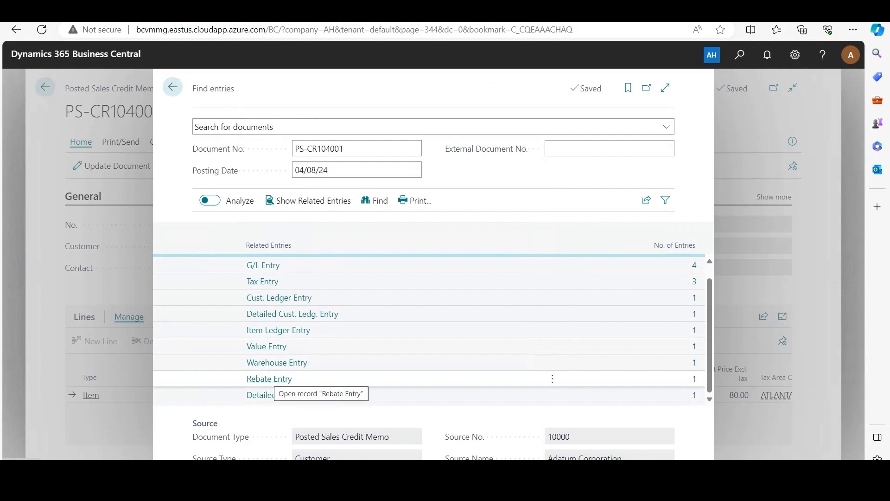
{"action": "left_click", "coordinate": [269, 379]}
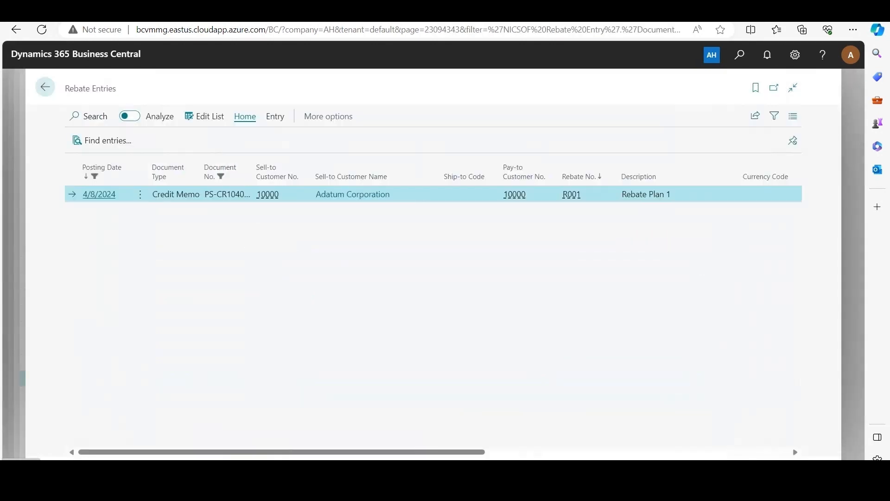
{"action": "left_click_drag", "start_coordinate": [279, 452], "coordinate": [548, 452]}
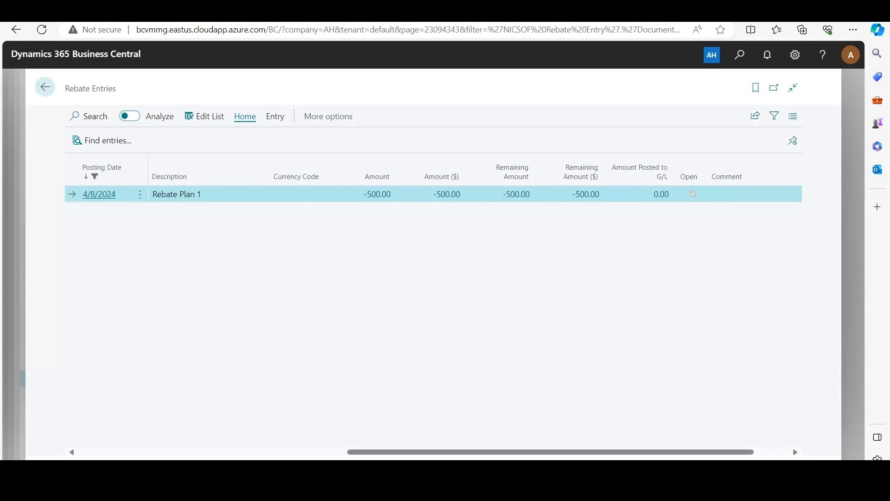
Search for the Post Rebates to G/L task and open it
{"action": "key", "text": "alt+q"}
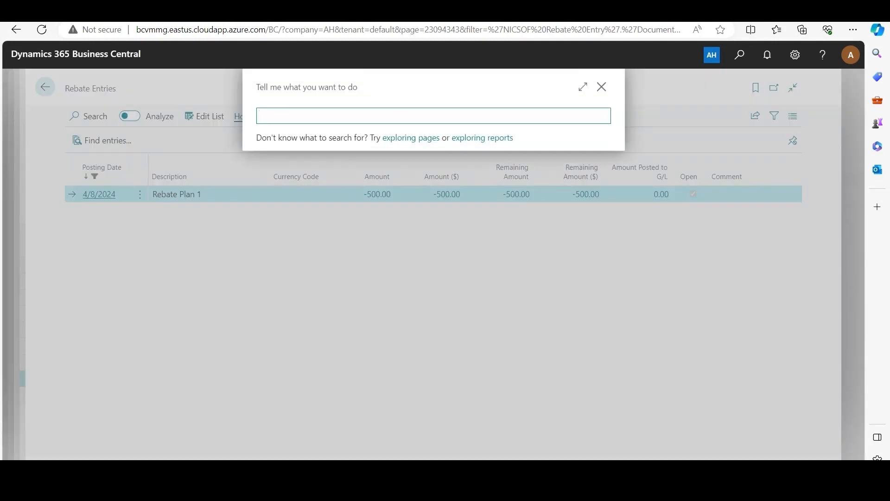
{"action": "type", "text": "post rebate to g/l"}
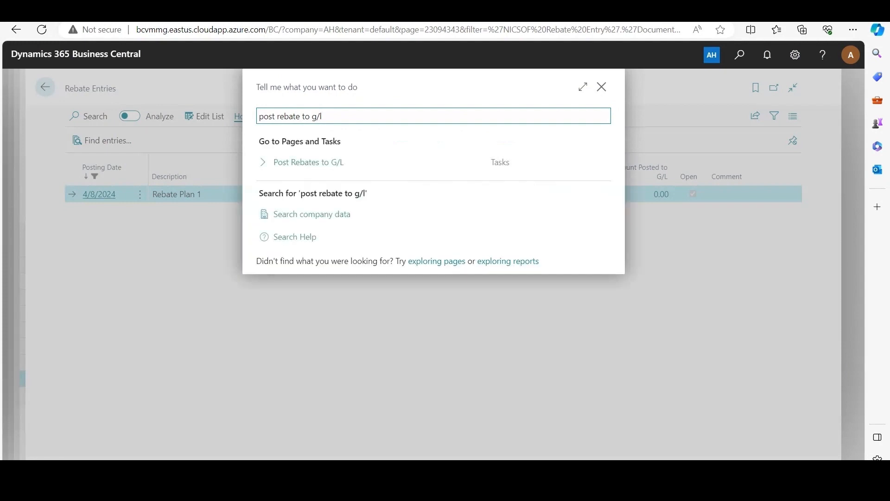
{"action": "key", "text": "Return"}
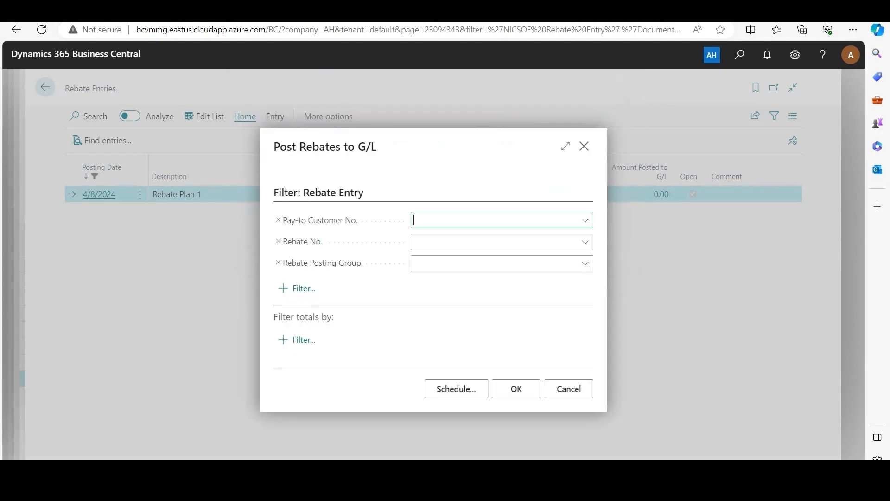
Post the rebates to G/L for Adatum Corporation, filtered to rebate R001 and rebate posting group RPG1
{"action": "key", "text": "Down"}
{"action": "key", "text": "Return"}
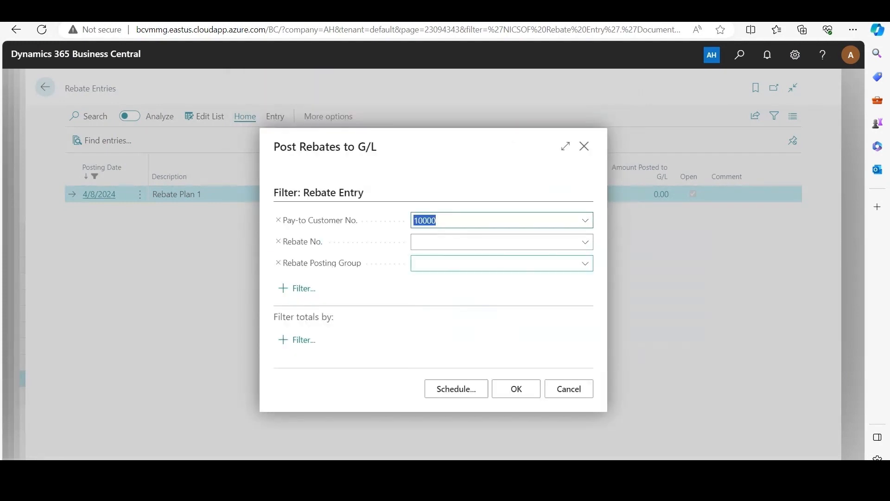
{"action": "key", "text": "Tab"}
{"action": "key", "text": "Down"}
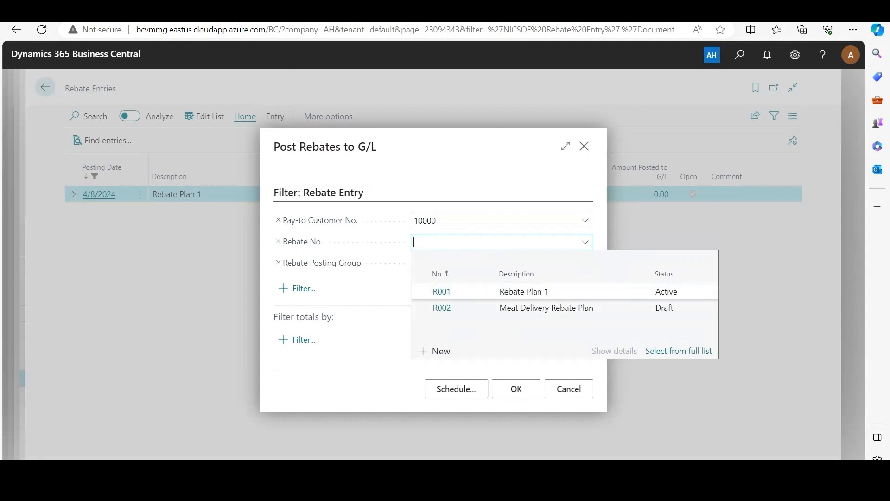
{"action": "key", "text": "Return"}
{"action": "key", "text": "Tab"}
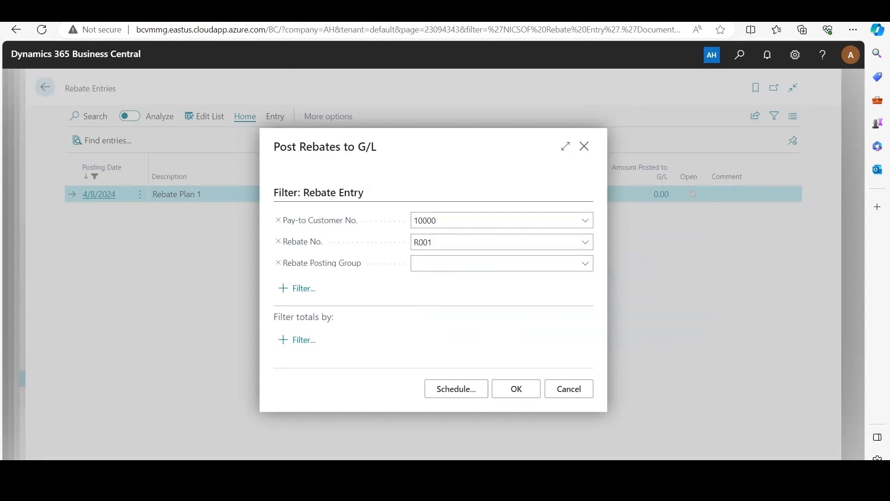
{"action": "key", "text": "Down"}
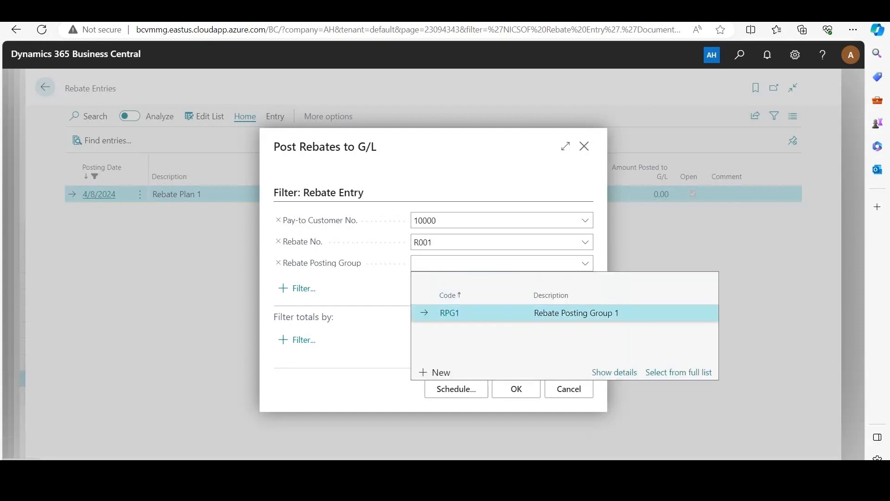
{"action": "key", "text": "Return"}
{"action": "key", "text": "Tab"}
{"action": "key", "text": "Return"}
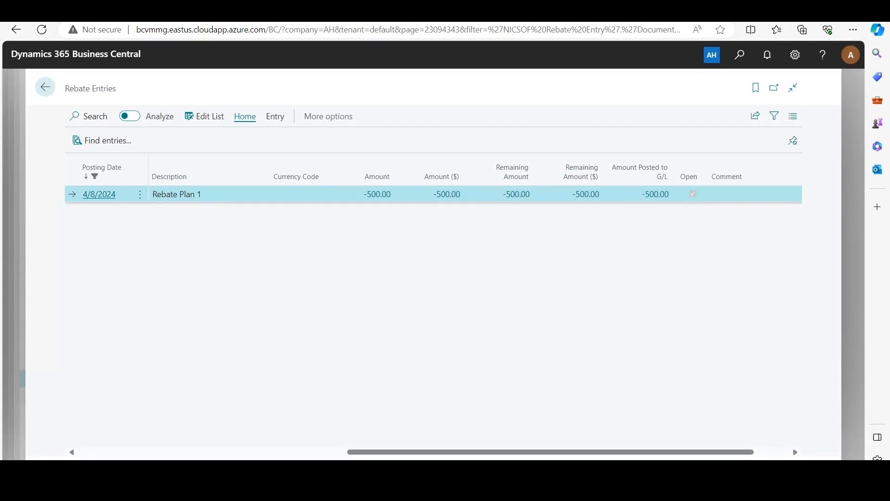
Search for Apply Rebates to Customer, open it and select Adatum Corporation as the pay-to customer
{"action": "key", "text": "alt+q"}
{"action": "type", "text": "a"}
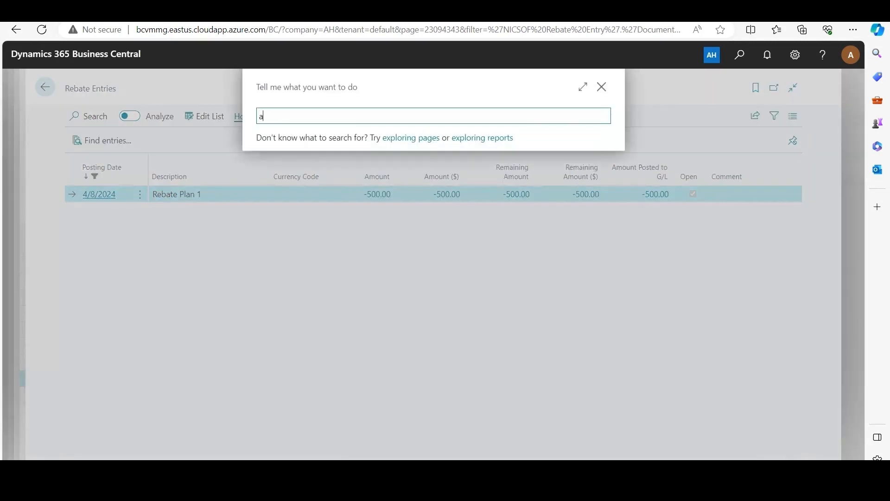
{"action": "type", "text": "pply rebate "}
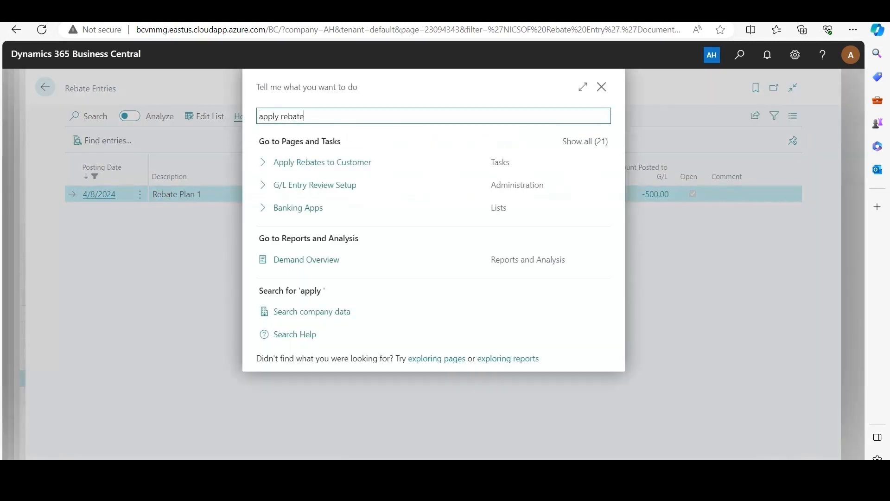
{"action": "type", "text": "to"}
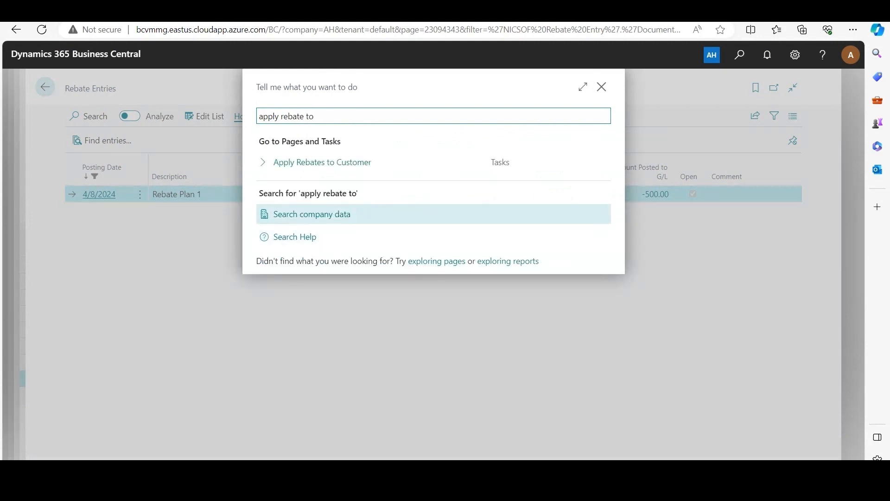
{"action": "key", "text": "Down"}
{"action": "key", "text": "Return"}
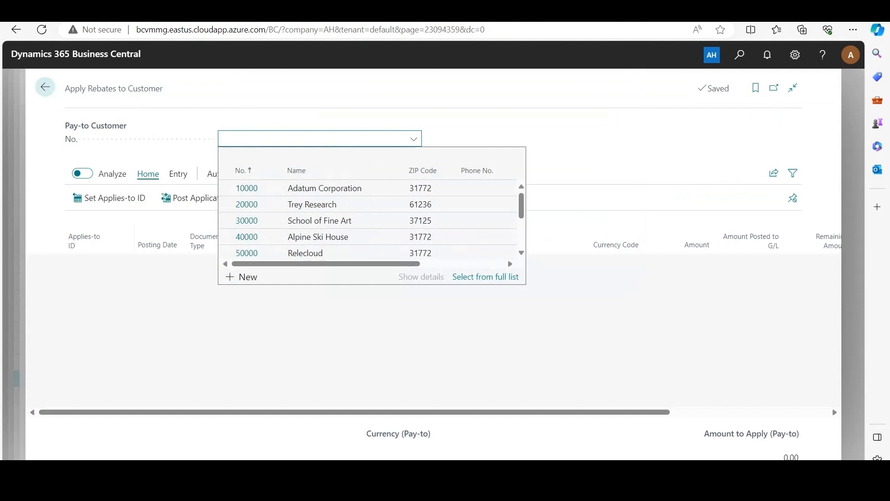
{"action": "key", "text": "Down"}
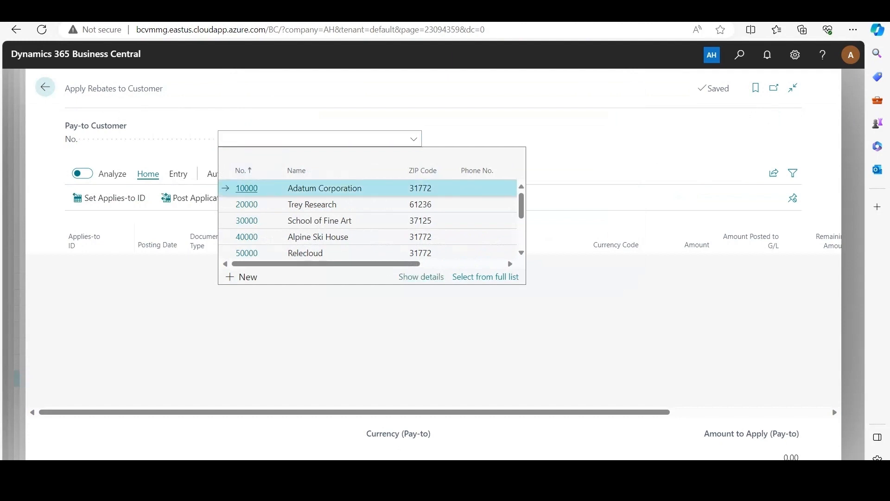
{"action": "key", "text": "Return"}
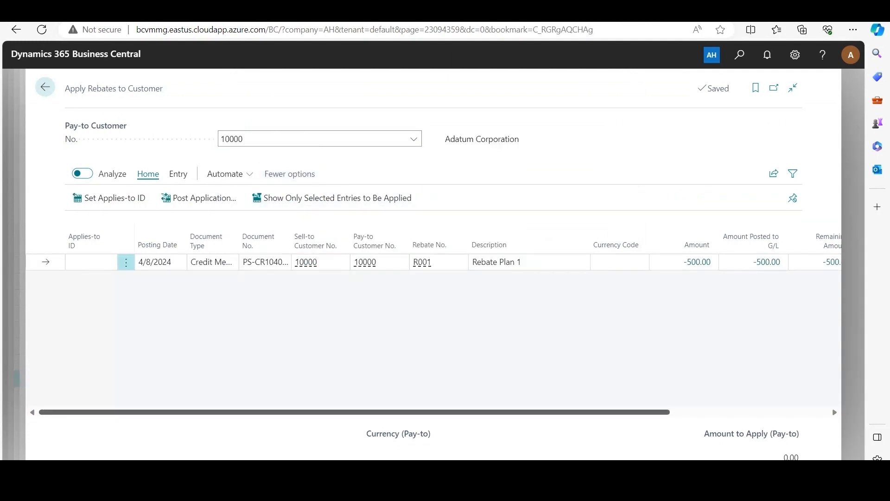
Set the Amount to Apply of the credit memo's Rebate Plan 1 entry to -500
{"action": "left_click_drag", "start_coordinate": [510, 412], "coordinate": [668, 411]}
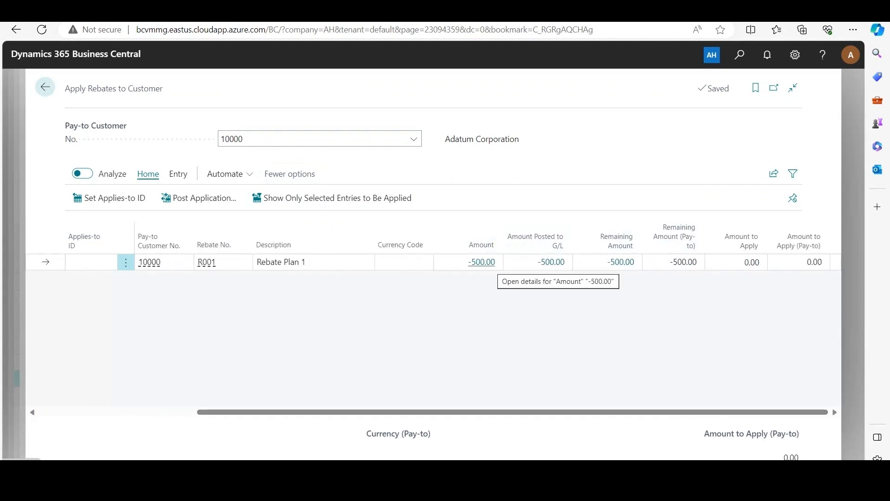
{"action": "left_click", "coordinate": [745, 262]}
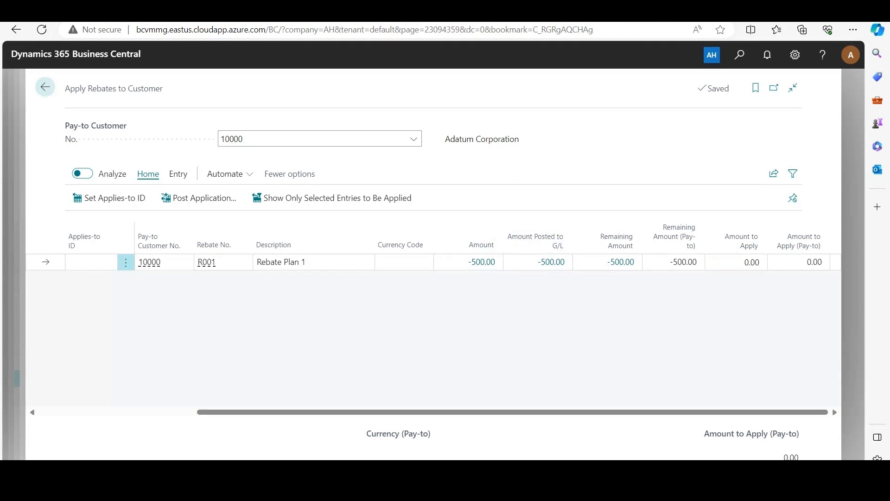
{"action": "left_click", "coordinate": [744, 262]}
{"action": "type", "text": "-500"}
{"action": "key", "text": "Return"}
{"action": "left_click_drag", "start_coordinate": [491, 412], "coordinate": [345, 412]}
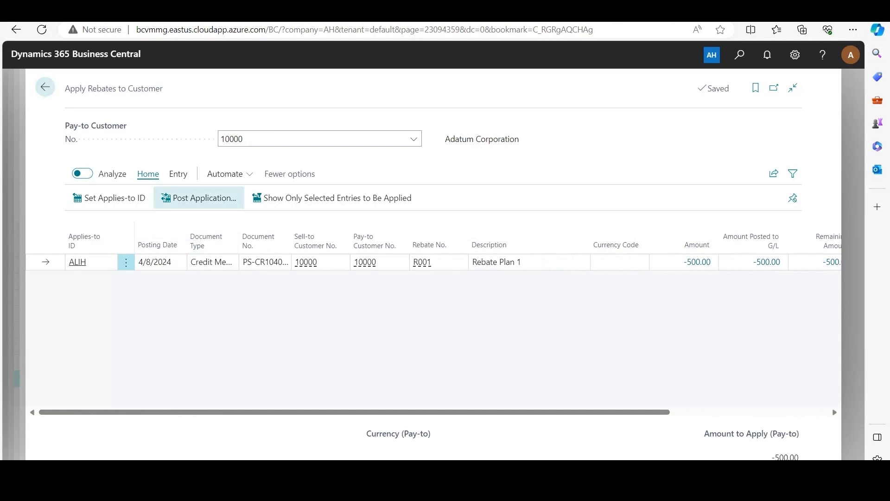
Post the rebate application with its default options, checking what Leave Rebates As Open Entries does
{"action": "left_click", "coordinate": [198, 198]}
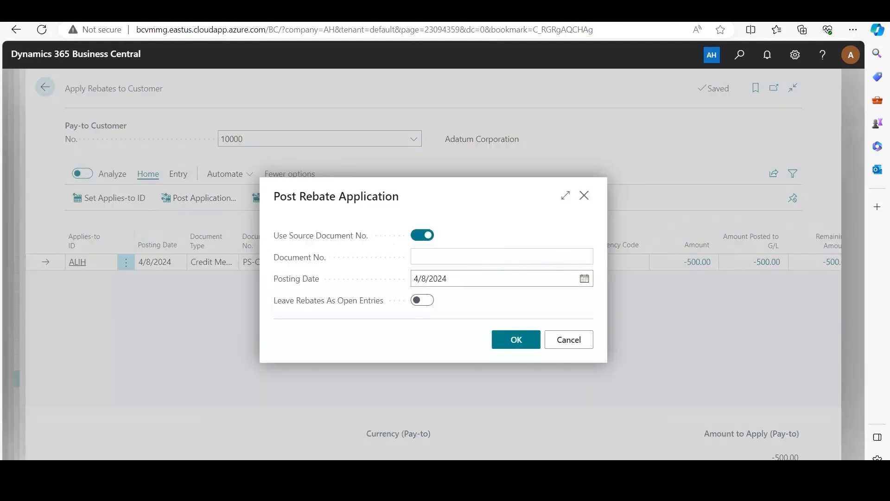
{"action": "mouse_move", "coordinate": [321, 235]}
{"action": "mouse_move", "coordinate": [328, 301]}
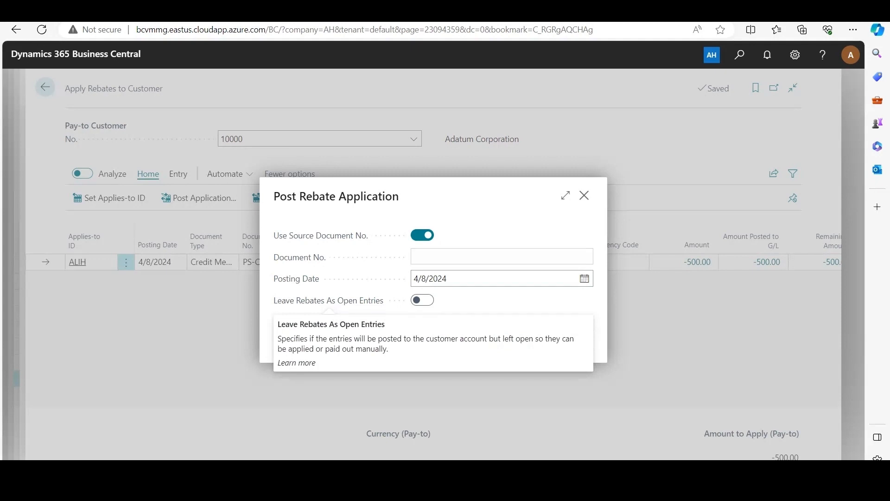
{"action": "left_click", "coordinate": [516, 340]}
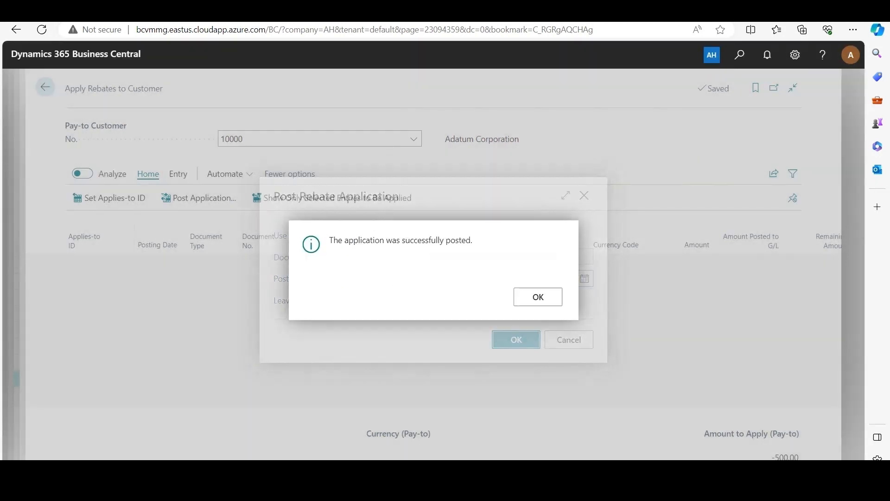
{"action": "left_click", "coordinate": [538, 296]}
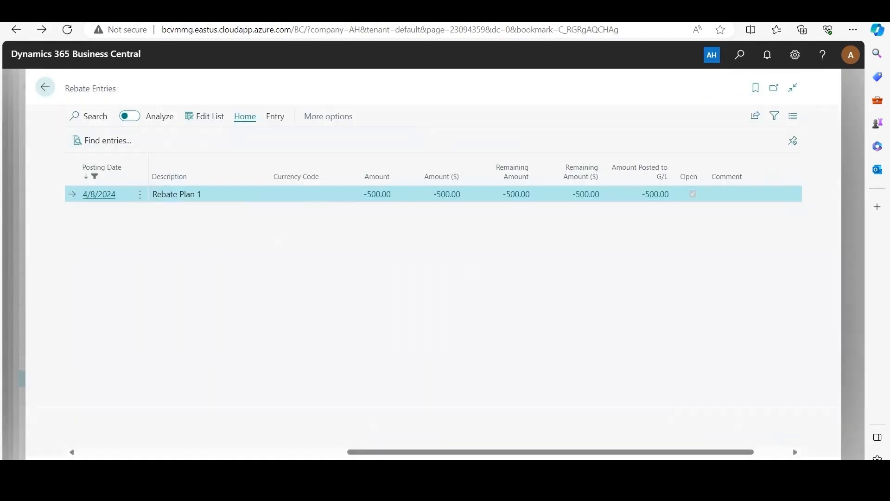
Reopen the posted credit memo's Rebate Entry from its related entries and check the remaining amounts and open status
{"action": "left_click", "coordinate": [45, 86]}
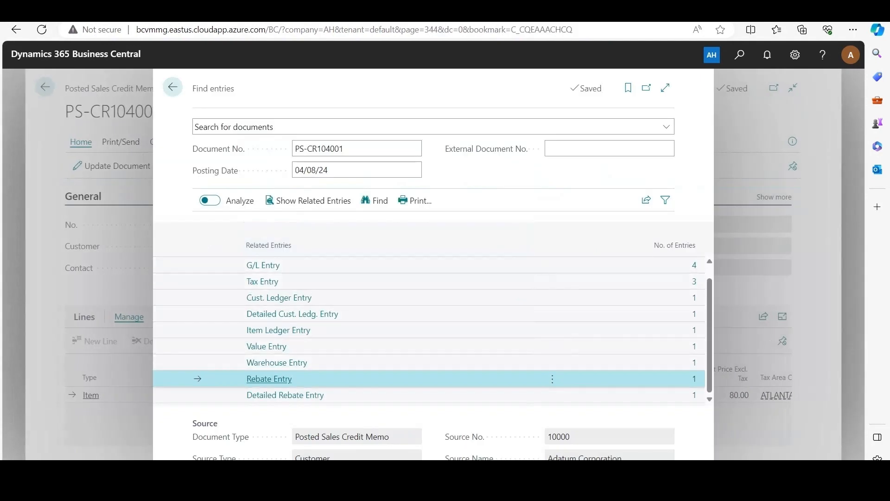
{"action": "left_click", "coordinate": [269, 379]}
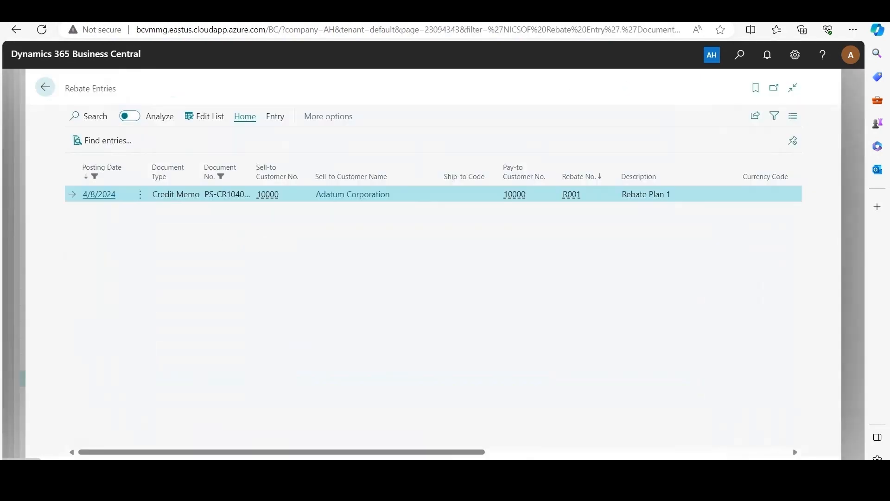
{"action": "left_click_drag", "start_coordinate": [279, 452], "coordinate": [582, 452]}
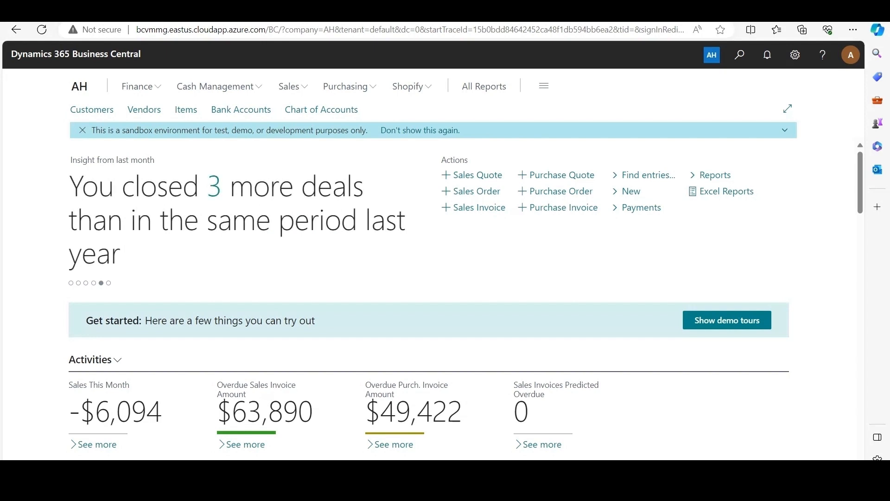
Open the Sales Offer Setup and turn off Calculate Sales Cr.Memo Rebates
{"action": "key", "text": "alt+q"}
{"action": "type", "text": "sale"}
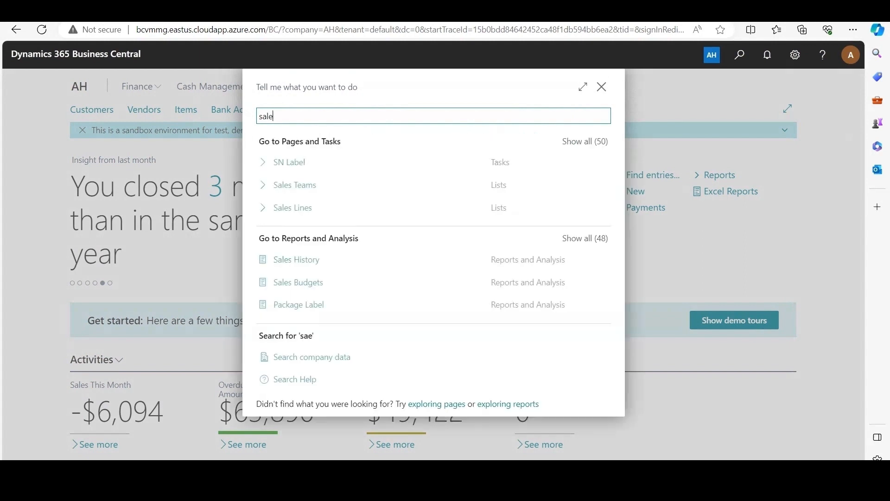
{"action": "type", "text": "s offer setup"}
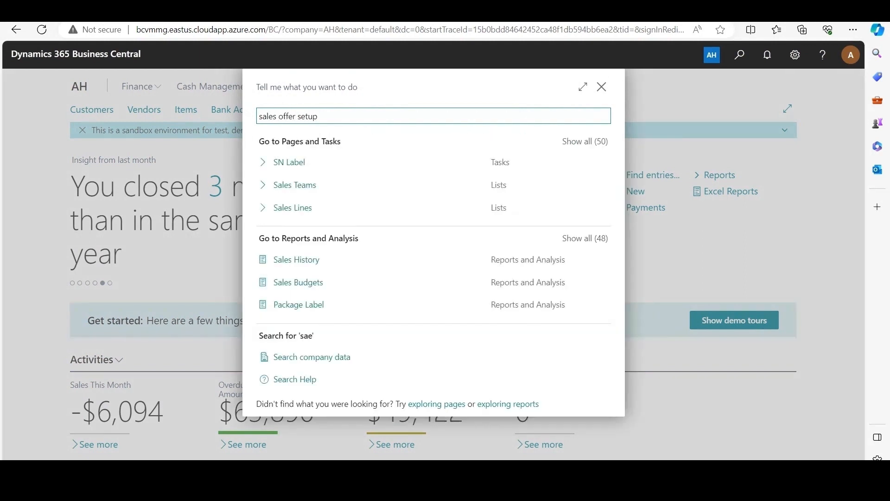
{"action": "key", "text": "Return"}
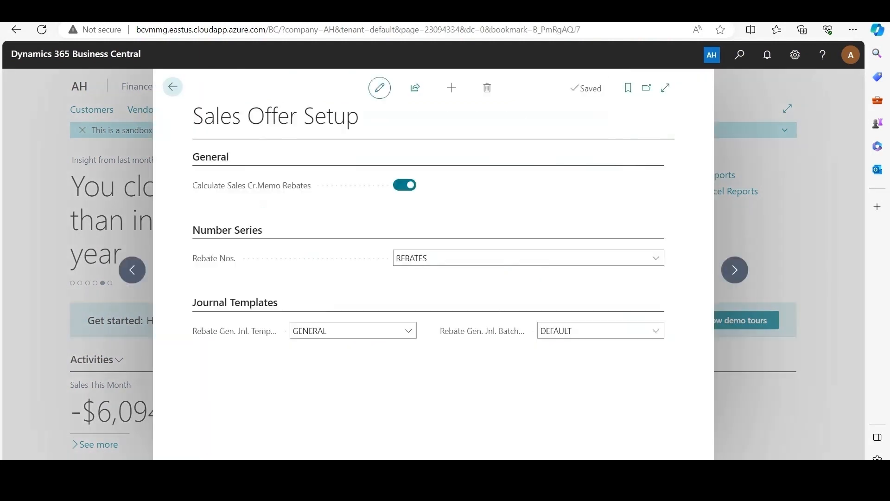
{"action": "mouse_move", "coordinate": [251, 185]}
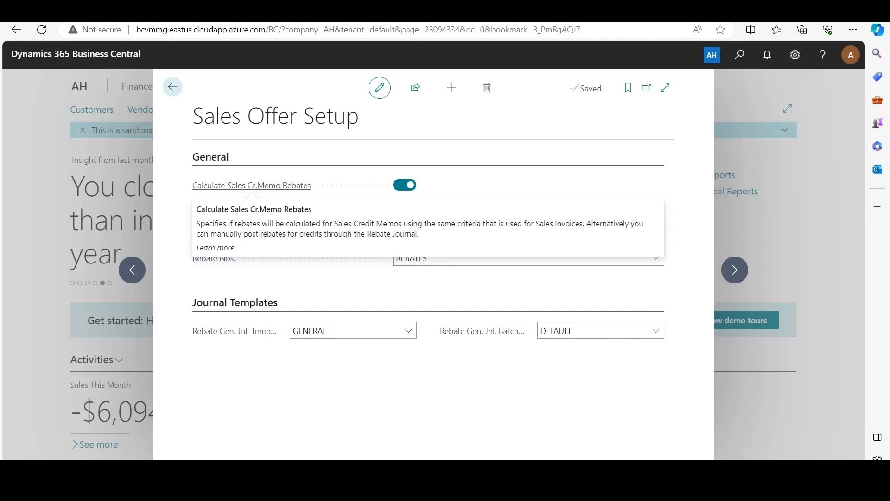
{"action": "left_click", "coordinate": [405, 185]}
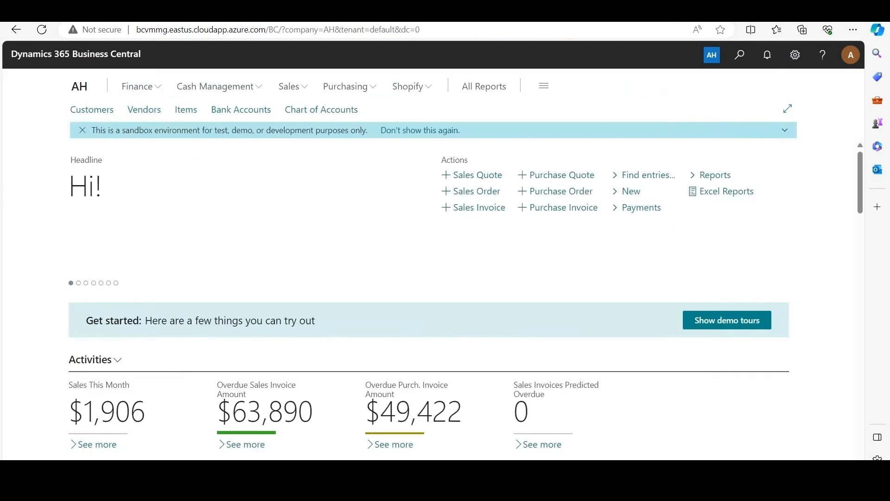
Search for Rebate Entries, open the list and review the amounts, open status and document types of the Adatum Corporation entries
{"action": "key", "text": "alt+q"}
{"action": "type", "text": "rebate ent"}
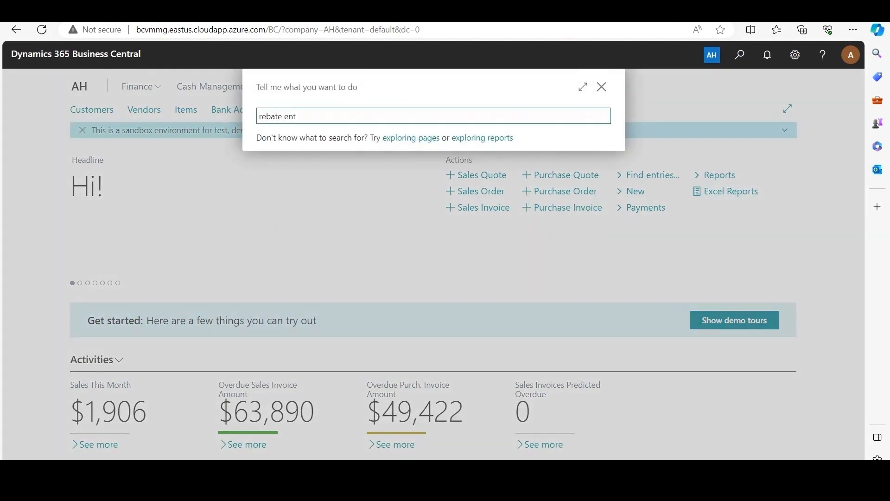
{"action": "type", "text": "ries"}
{"action": "key", "text": "Down"}
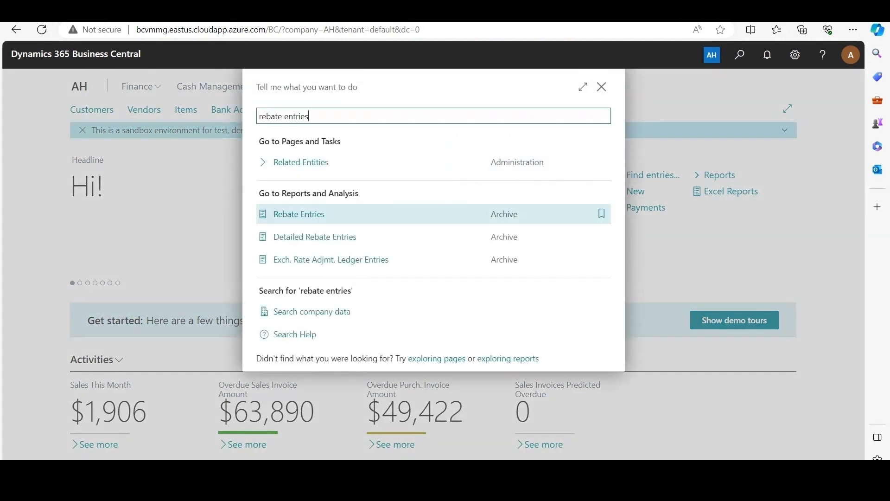
{"action": "key", "text": "Return"}
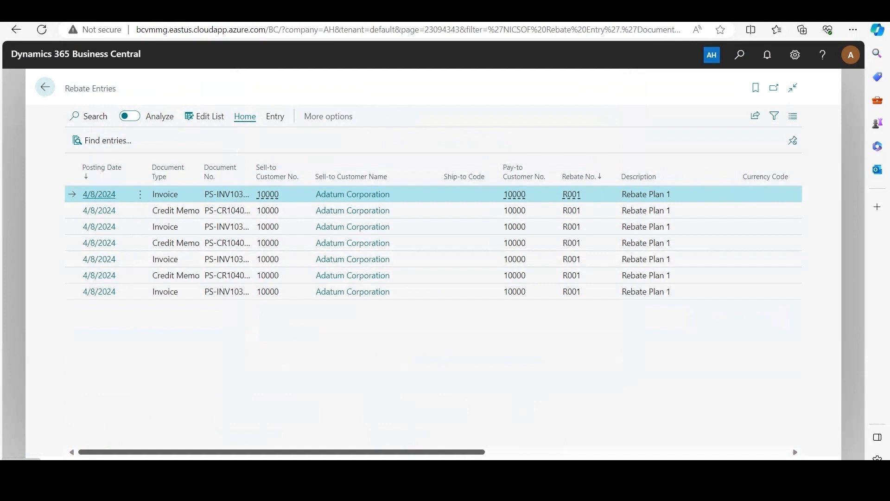
{"action": "scroll", "coordinate": [433, 241], "scroll_direction": "right", "scroll_amount": 5}
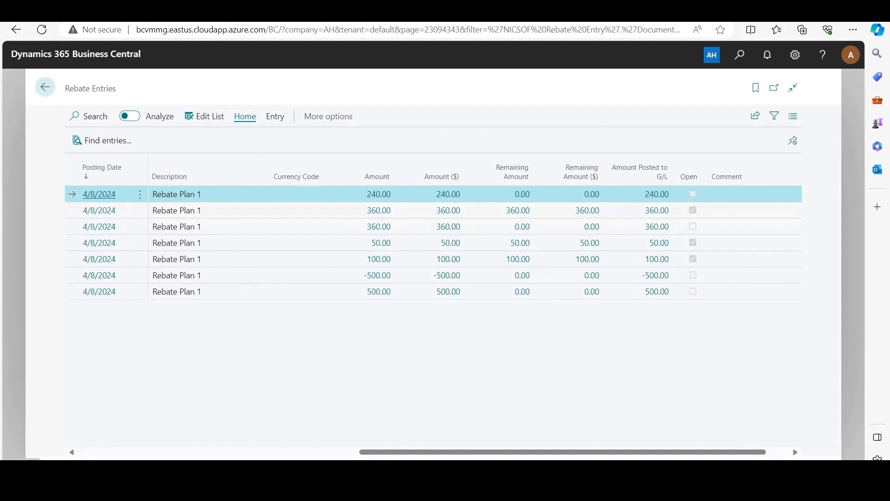
{"action": "left_click_drag", "start_coordinate": [562, 452], "coordinate": [282, 451]}
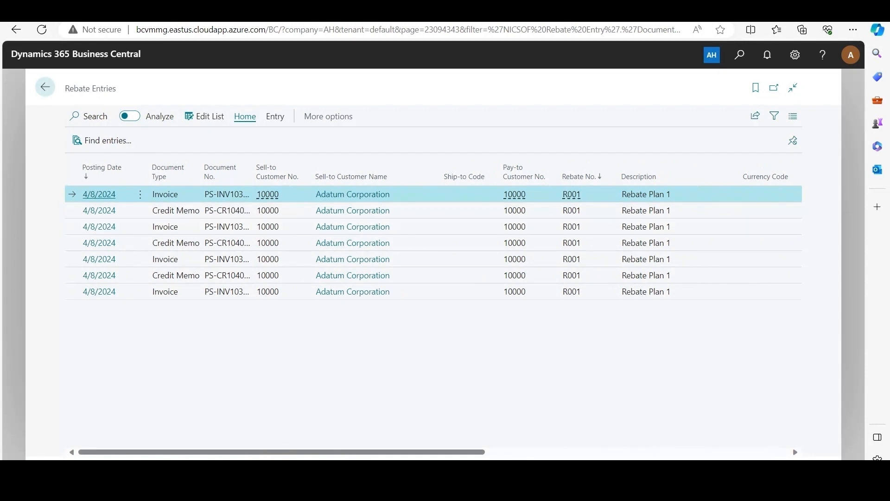
Find Sales Credit Memos, open Adatum Corporation's credit memo S-CR1004 and review the quantity, price and amounts of its Sausage line
{"action": "key", "text": "alt+q"}
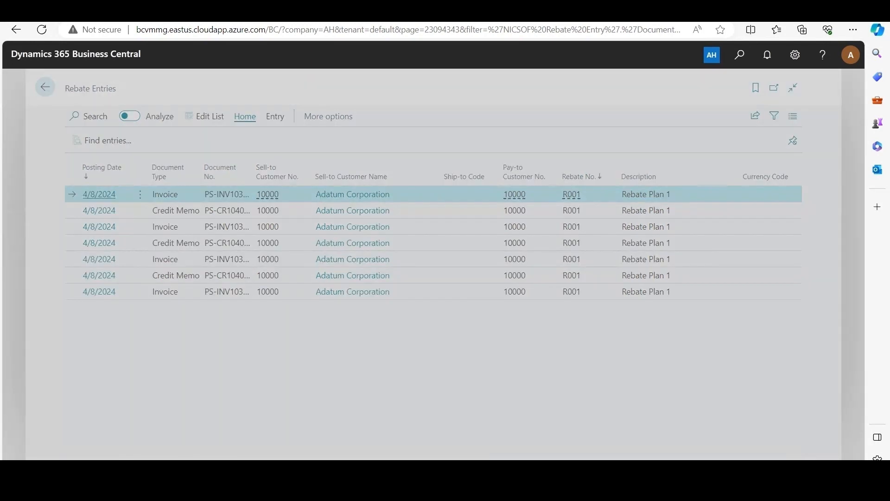
{"action": "type", "text": "sales credit memo"}
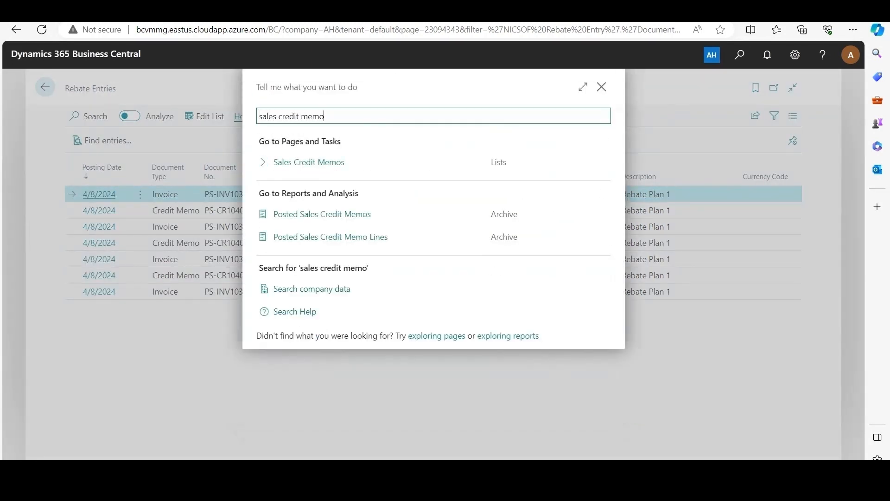
{"action": "left_click", "coordinate": [309, 162]}
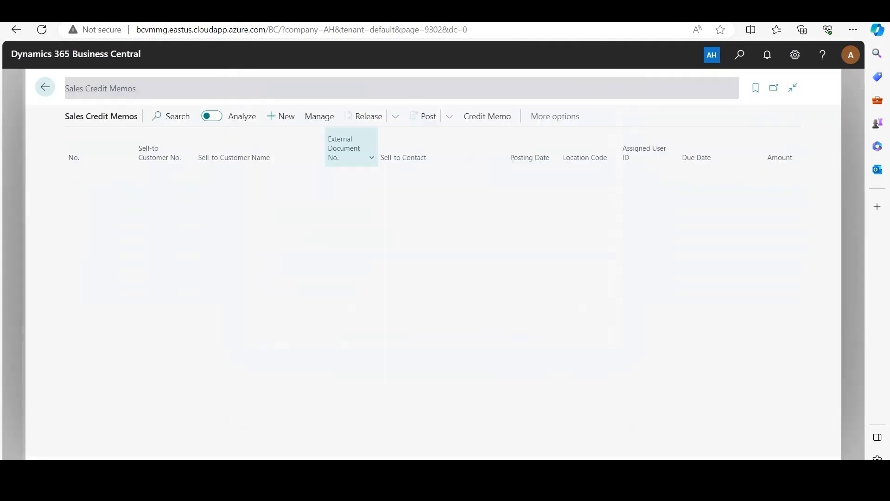
{"action": "left_click", "coordinate": [86, 177]}
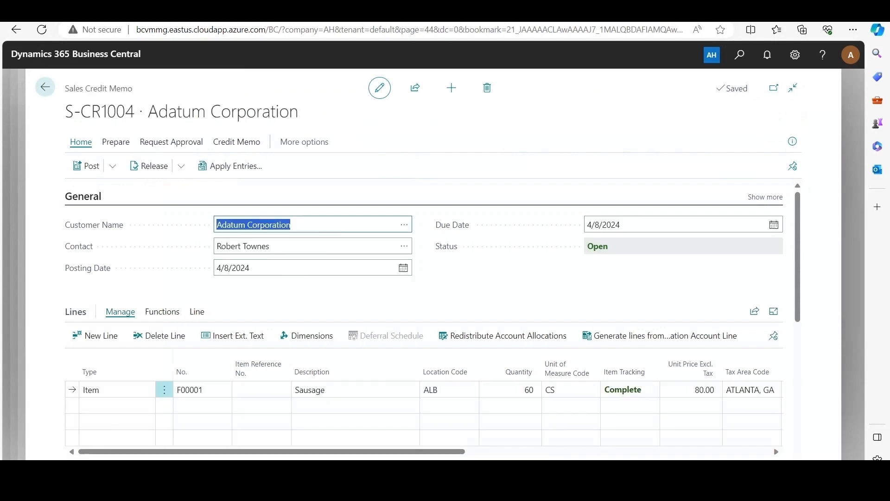
{"action": "scroll", "coordinate": [510, 393], "scroll_direction": "down", "scroll_amount": 1}
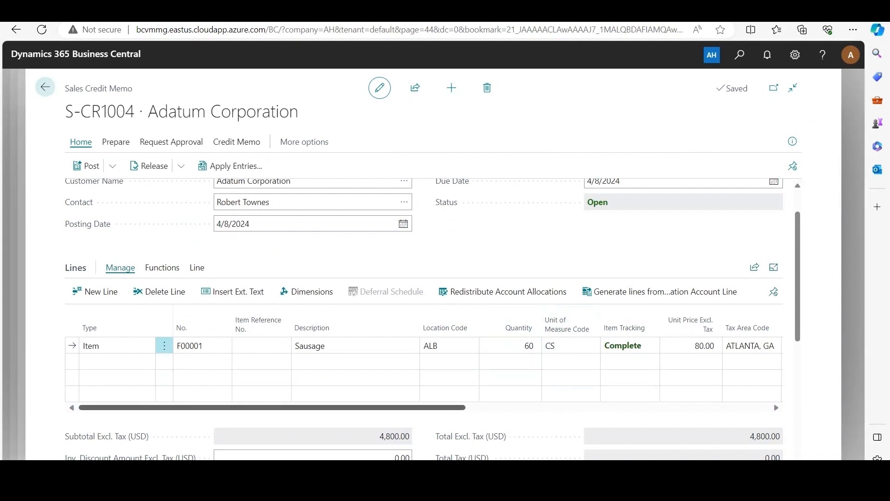
{"action": "scroll", "coordinate": [449, 393], "scroll_direction": "right", "scroll_amount": 3}
{"action": "scroll", "coordinate": [424, 368], "scroll_direction": "right", "scroll_amount": 2}
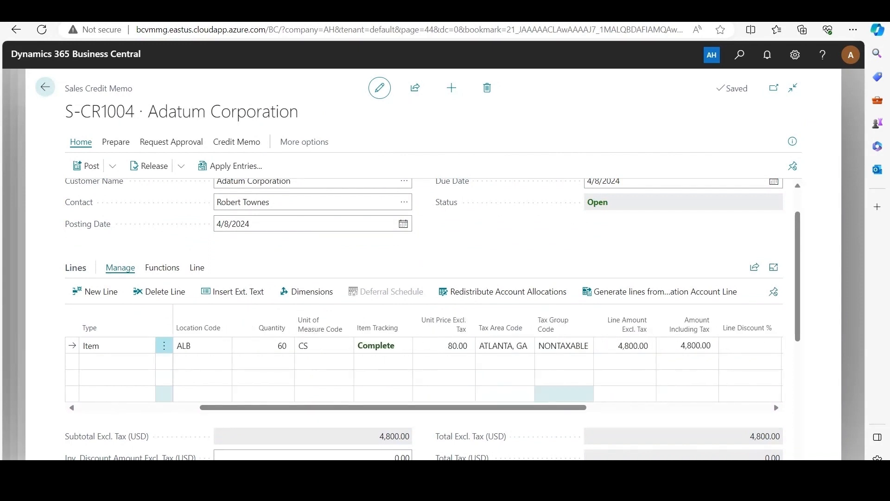
{"action": "scroll", "coordinate": [255, 394], "scroll_direction": "left", "scroll_amount": 5}
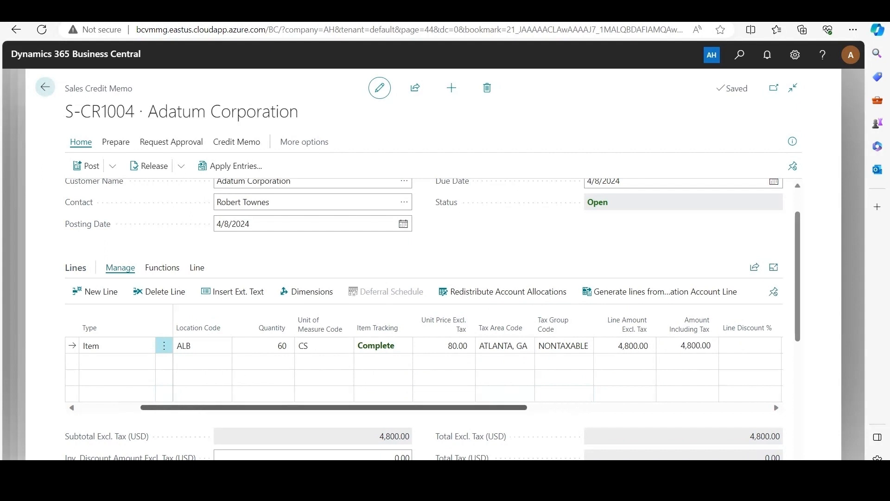
Post the credit memo, open the posted document and check its related entries for a rebate entry
{"action": "left_click", "coordinate": [86, 165]}
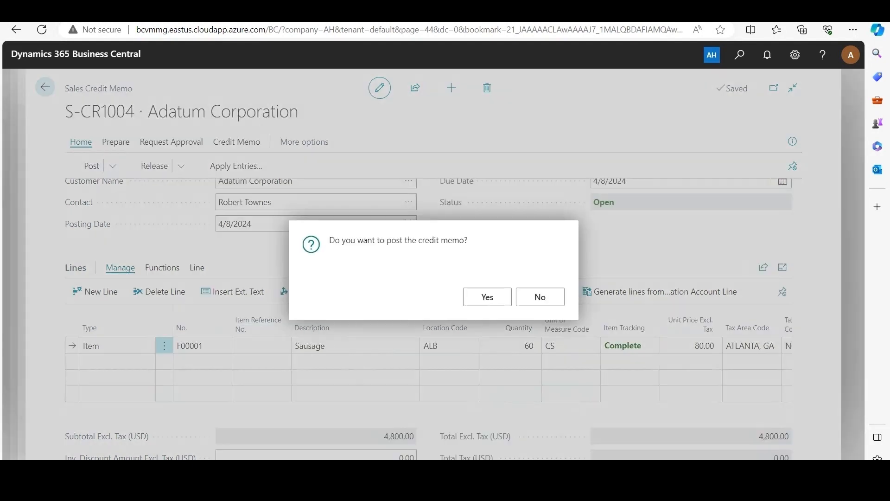
{"action": "key", "text": "Return"}
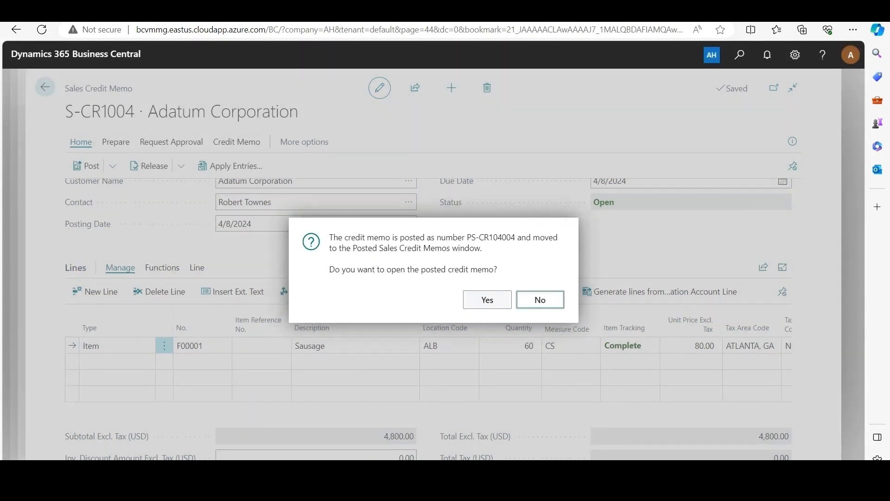
{"action": "key", "text": "Return"}
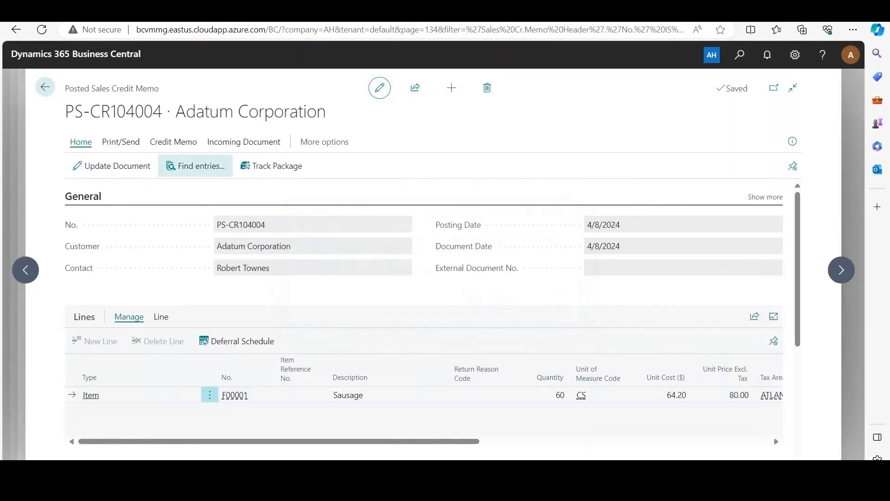
{"action": "left_click", "coordinate": [195, 166]}
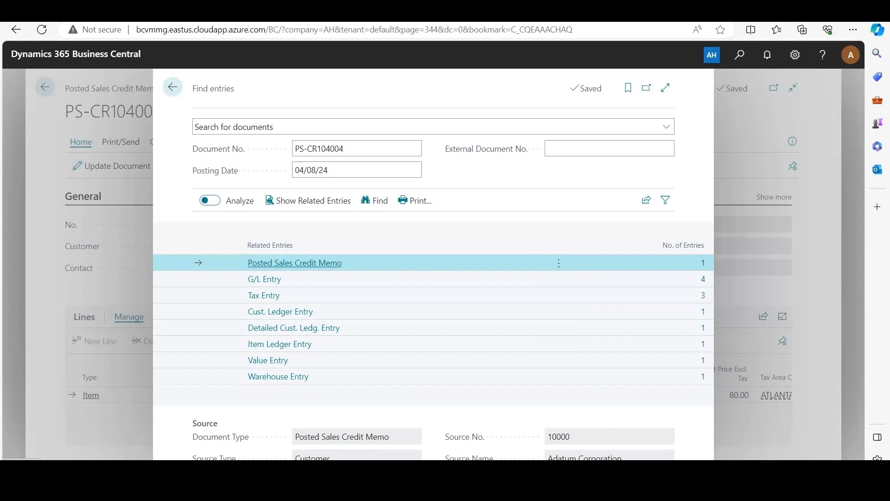
Open the Rebate Journals and start a Credit Memo line in the DEFAULT batch for posted document PS-CR104004
{"action": "key", "text": "alt+q"}
{"action": "type", "text": "jou"}
{"action": "key", "text": "BackSpace"}
{"action": "key", "text": "BackSpace"}
{"action": "key", "text": "BackSpace"}
{"action": "type", "text": "rebate journal"}
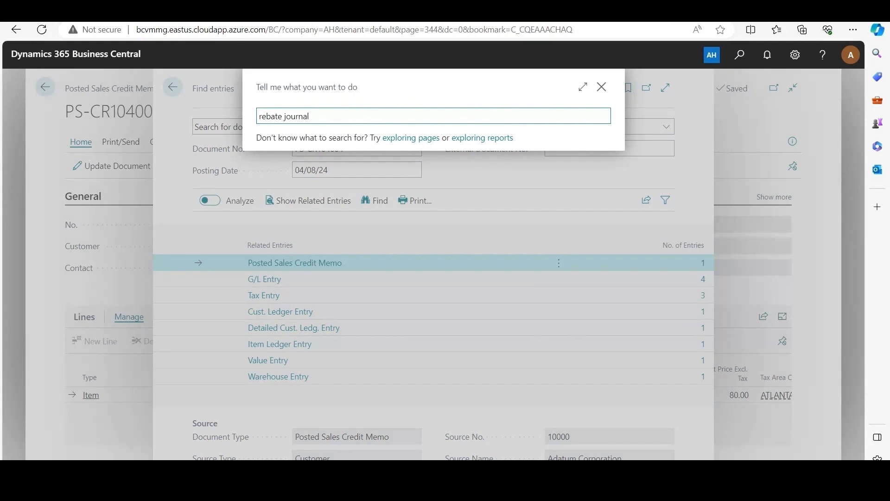
{"action": "key", "text": "Return"}
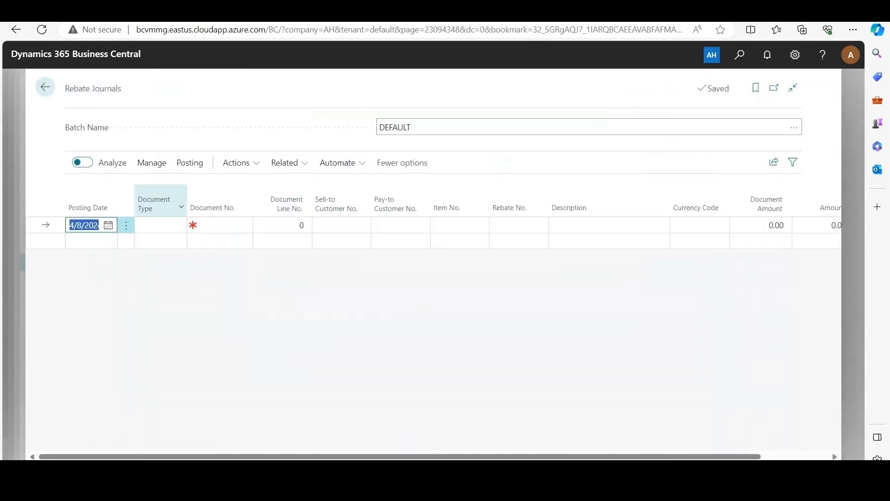
{"action": "left_click", "coordinate": [163, 225]}
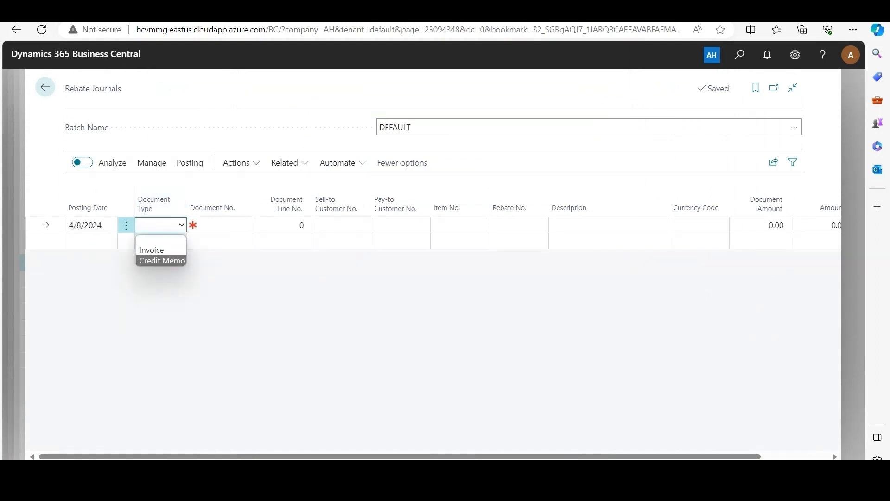
{"action": "left_click", "coordinate": [169, 261]}
{"action": "left_click", "coordinate": [245, 225]}
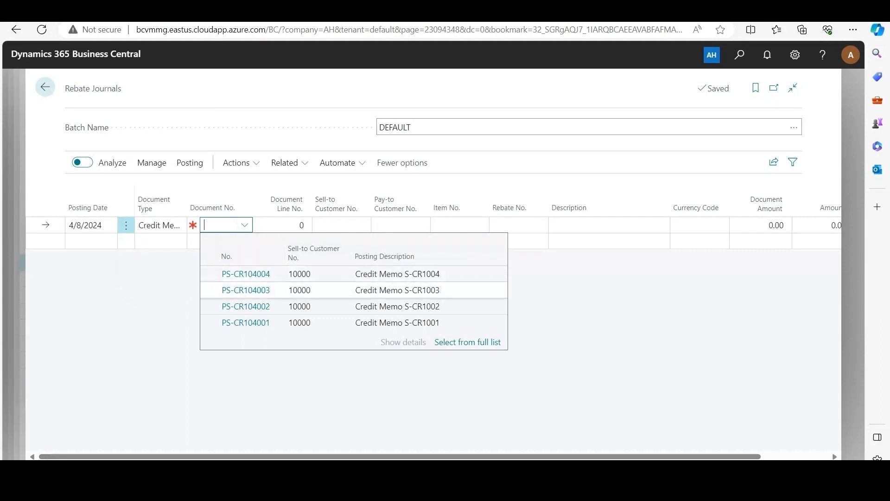
{"action": "left_click", "coordinate": [245, 274]}
{"action": "left_click", "coordinate": [342, 283]}
Set the journal line's document line number to 10000 for Sausage and its rebate to R001, Rebate Plan 1
{"action": "left_click", "coordinate": [291, 225]}
{"action": "left_click", "coordinate": [304, 225]}
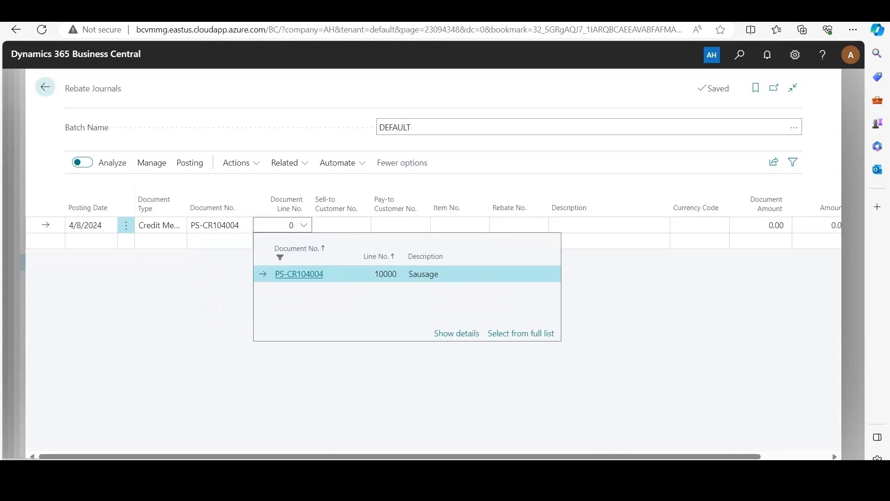
{"action": "left_click", "coordinate": [303, 274]}
{"action": "left_click", "coordinate": [528, 225]}
{"action": "left_click", "coordinate": [541, 226]}
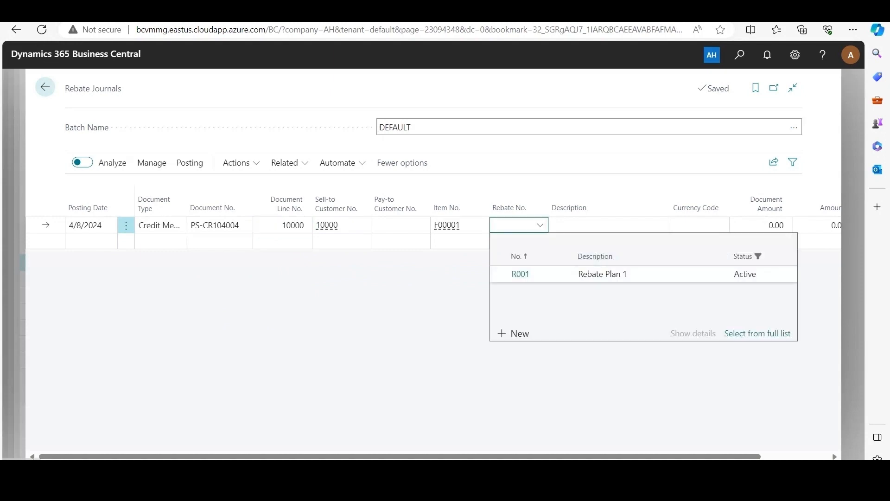
{"action": "left_click", "coordinate": [533, 274]}
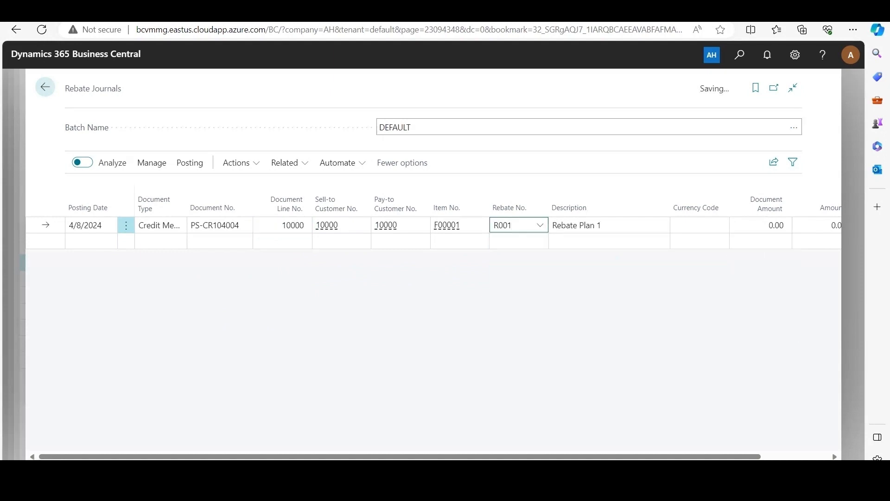
Set the rebate journal line's amount to -240
{"action": "left_click_drag", "start_coordinate": [533, 457], "coordinate": [601, 457]}
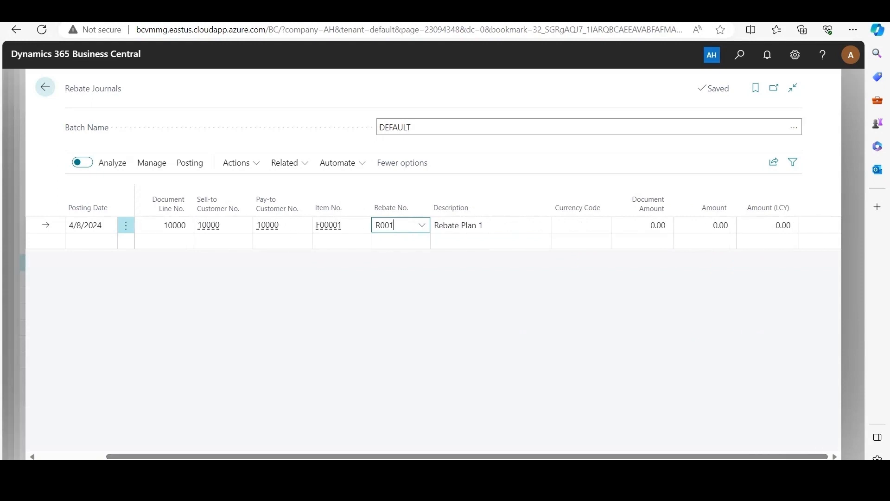
{"action": "left_click", "coordinate": [705, 226]}
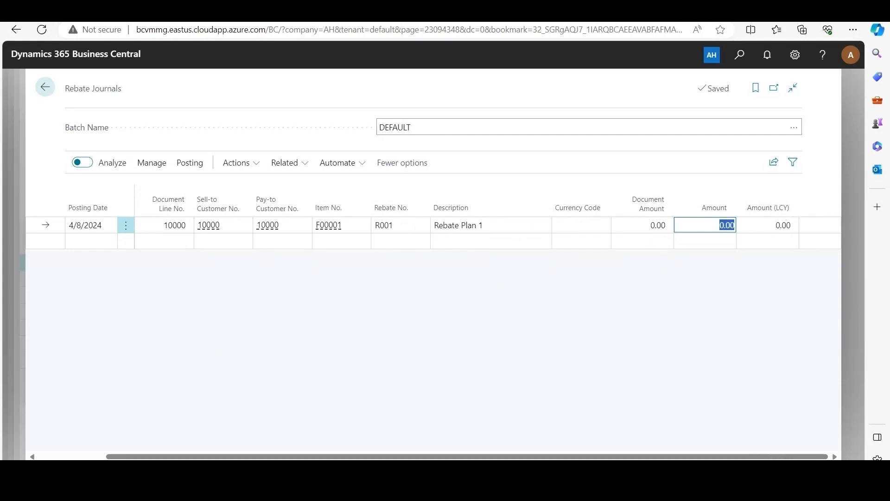
{"action": "type", "text": "240"}
{"action": "left_click", "coordinate": [705, 283]}
{"action": "left_click", "coordinate": [705, 225]}
{"action": "key", "text": "BackSpace"}
{"action": "type", "text": "-240"}
{"action": "key", "text": "Tab"}
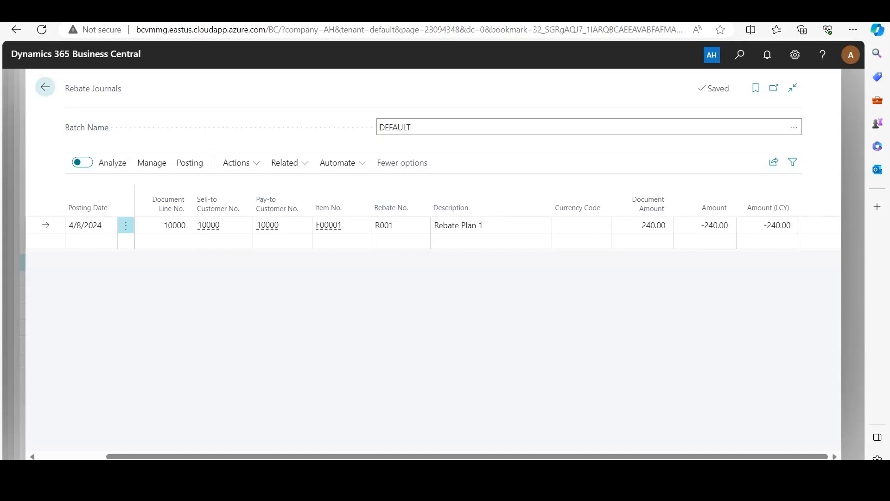
Open the rebate entries related to R001 from the journal line, review their amounts and return to the journal
{"action": "left_click_drag", "start_coordinate": [185, 456], "coordinate": [118, 457]}
{"action": "left_click", "coordinate": [237, 162]}
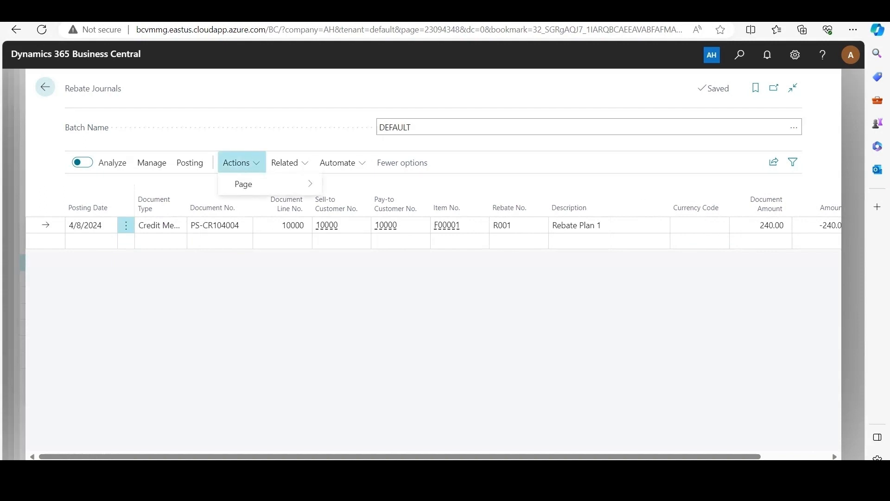
{"action": "left_click", "coordinate": [290, 162]}
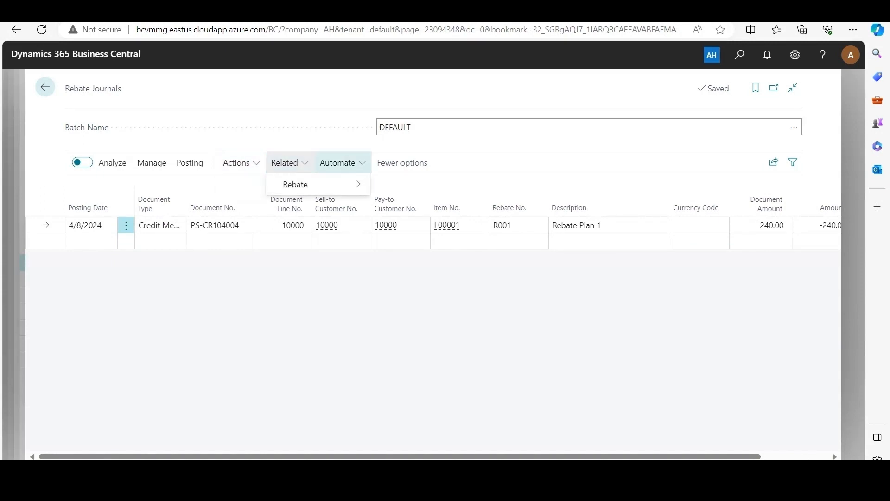
{"action": "left_click", "coordinate": [242, 162]}
{"action": "left_click", "coordinate": [289, 162]}
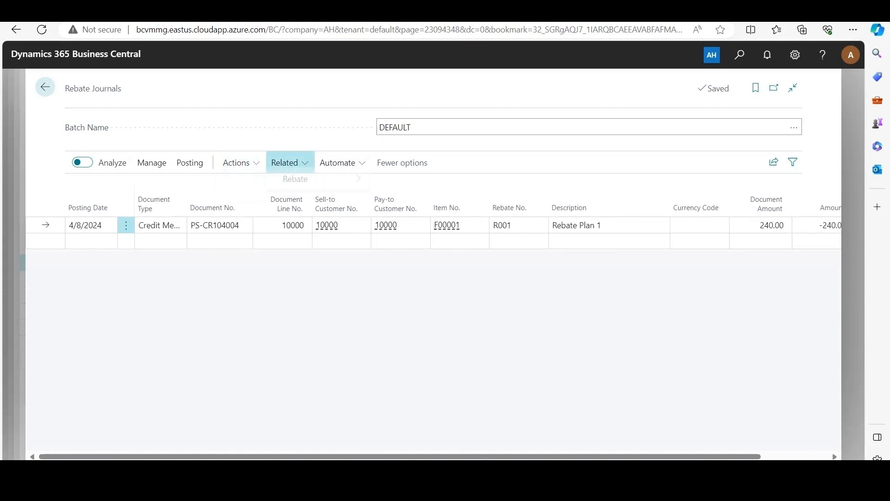
{"action": "left_click", "coordinate": [318, 185]}
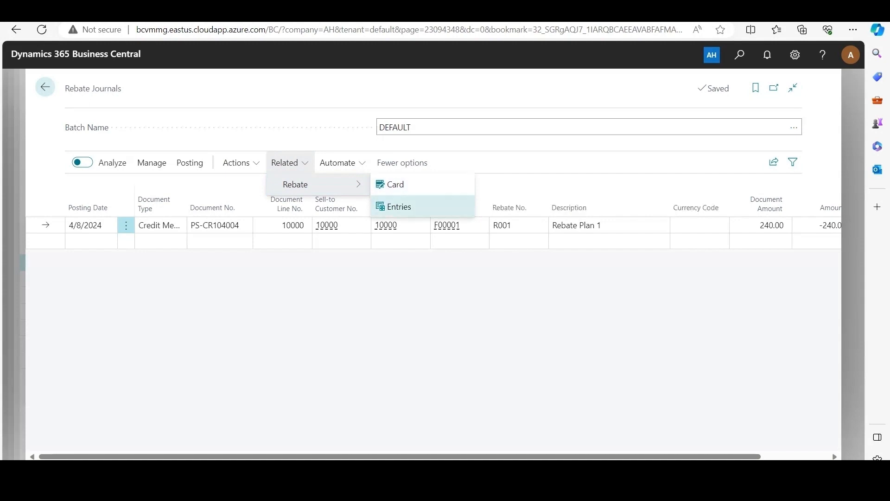
{"action": "left_click", "coordinate": [412, 205]}
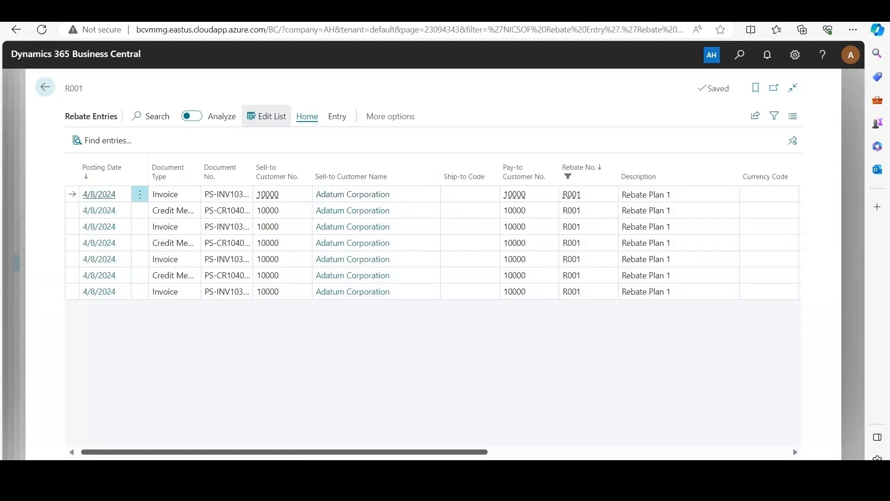
{"action": "scroll", "coordinate": [706, 210], "scroll_direction": "right", "scroll_amount": 8}
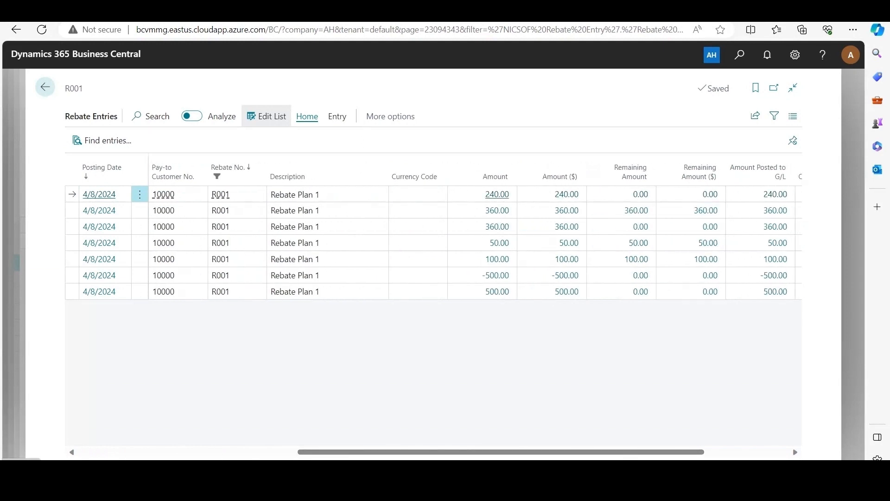
{"action": "left_click", "coordinate": [45, 86]}
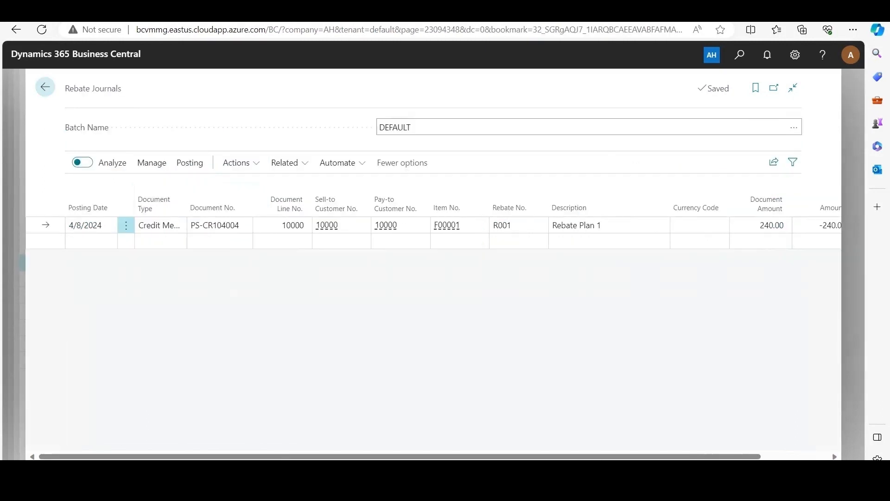
Post the rebate journal line and close the posting message
{"action": "left_click", "coordinate": [190, 162]}
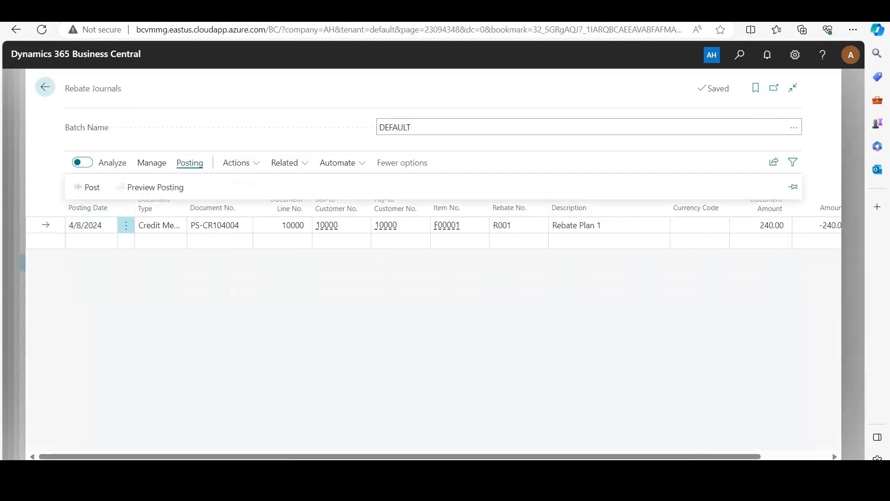
{"action": "left_click", "coordinate": [87, 187]}
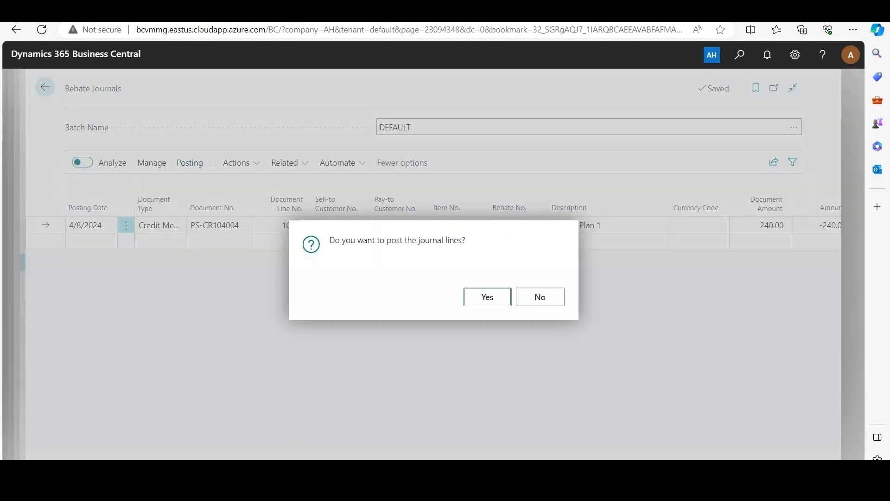
{"action": "key", "text": "Return"}
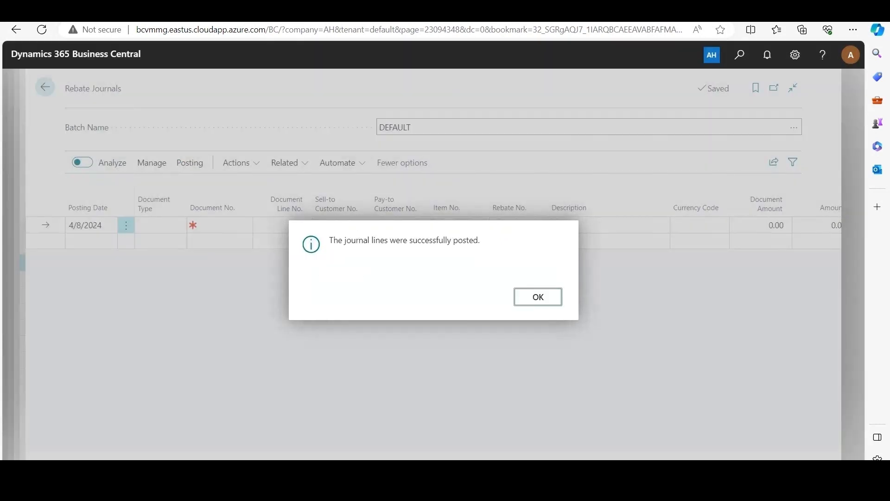
{"action": "key", "text": "Return"}
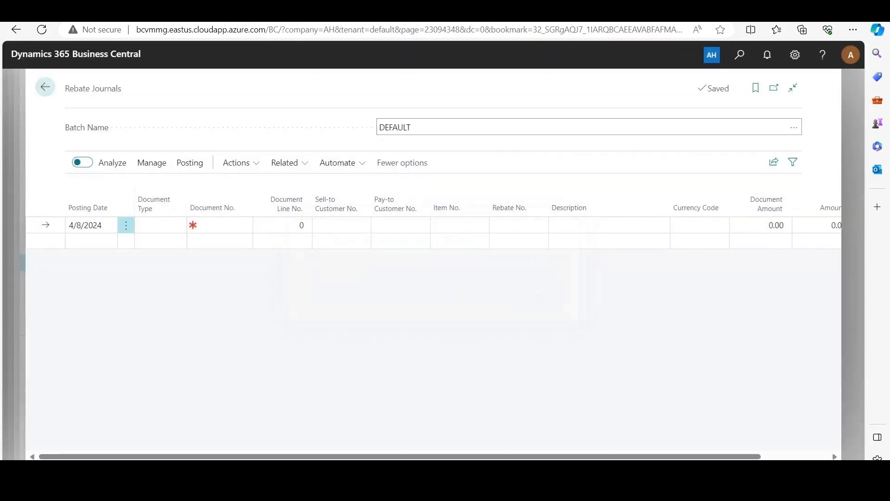
Search for Rebate Entries, open the list and review the new credit memo entry's amount, remaining amount, G/L posted amount and open status
{"action": "key", "text": "alt+q"}
{"action": "type", "text": "rebate entries"}
{"action": "left_click", "coordinate": [303, 277]}
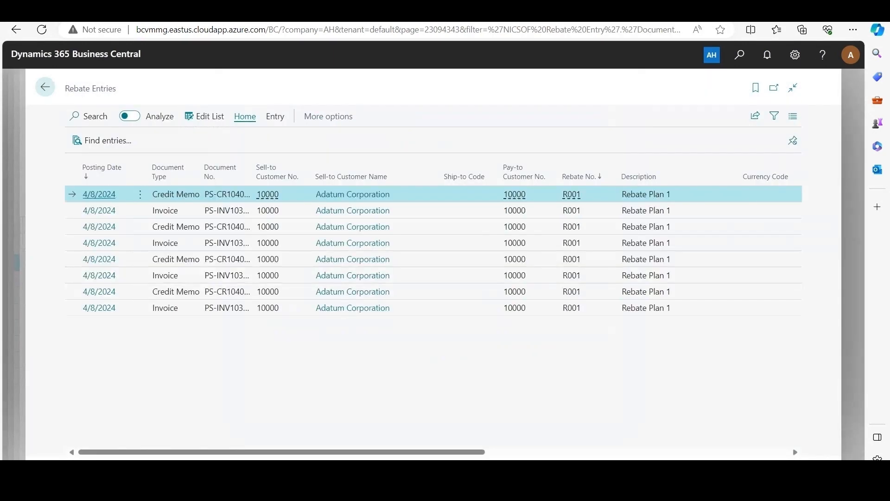
{"action": "left_click_drag", "start_coordinate": [281, 452], "coordinate": [561, 451]}
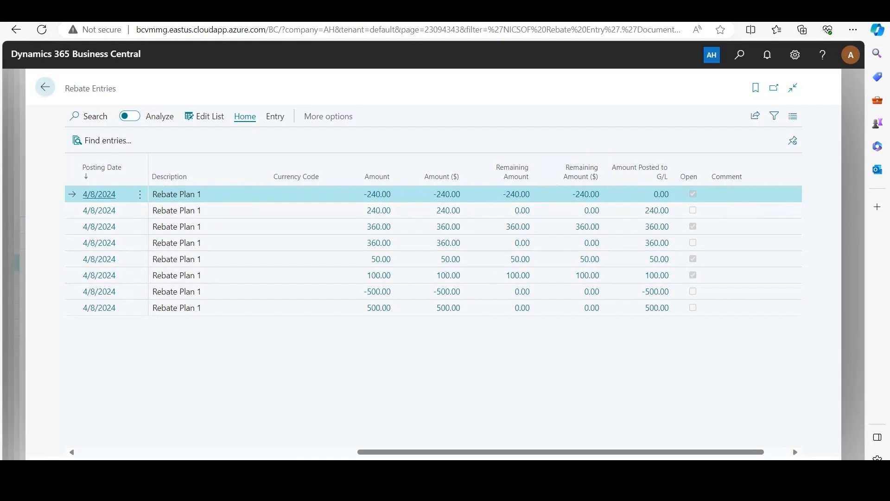
Search for the Post Rebates to G/L task and open it
{"action": "key", "text": "alt+q"}
{"action": "type", "text": "post rebate to g/"}
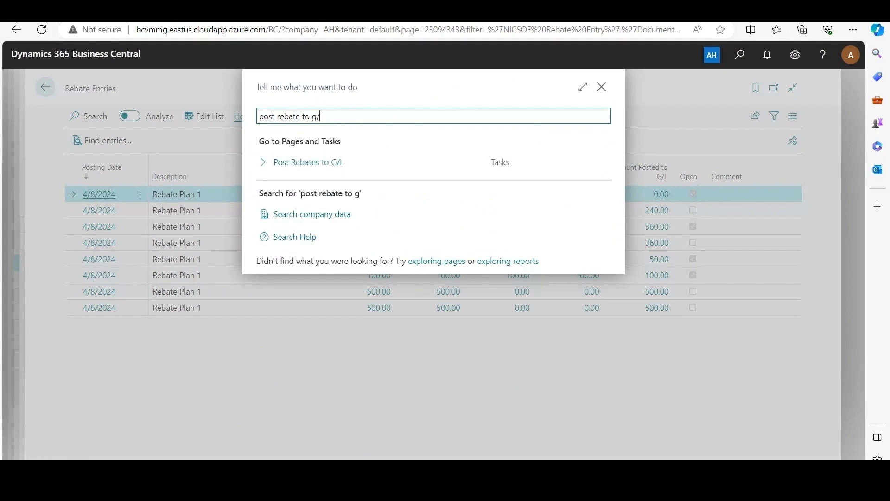
{"action": "key", "text": "Down"}
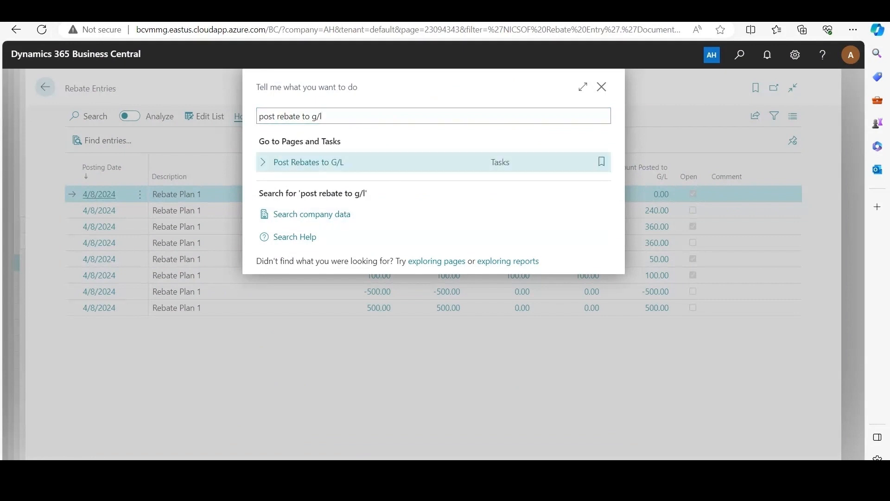
{"action": "key", "text": "Return"}
Post the rebates to G/L filtered to pay-to customer Adatum Corporation, rebate R001 and rebate posting group RPG1
{"action": "left_click", "coordinate": [585, 220]}
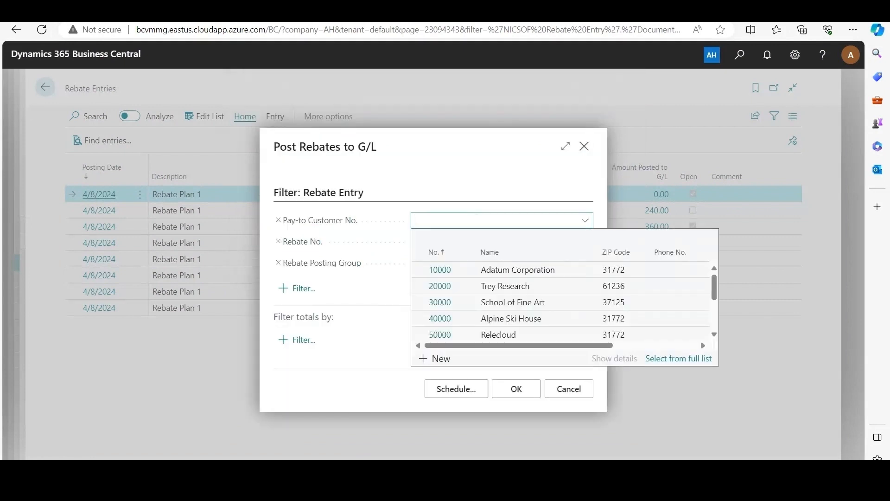
{"action": "left_click", "coordinate": [439, 270]}
{"action": "key", "text": "Tab"}
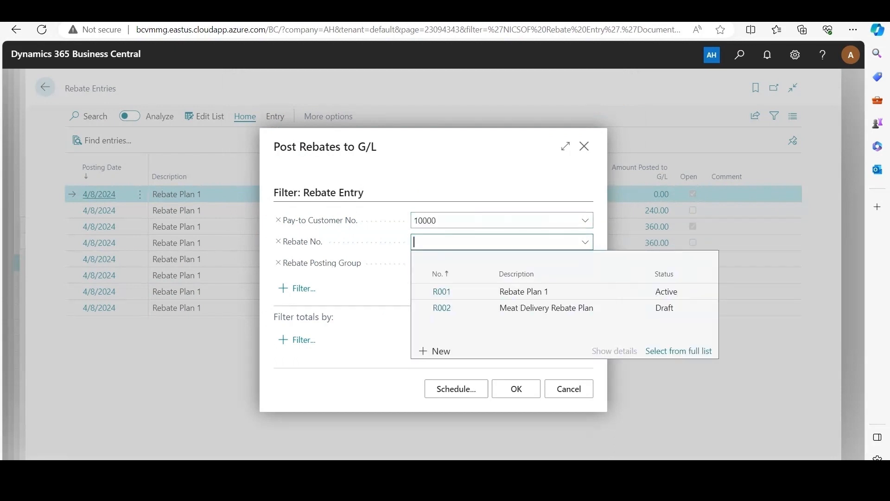
{"action": "key", "text": "Return"}
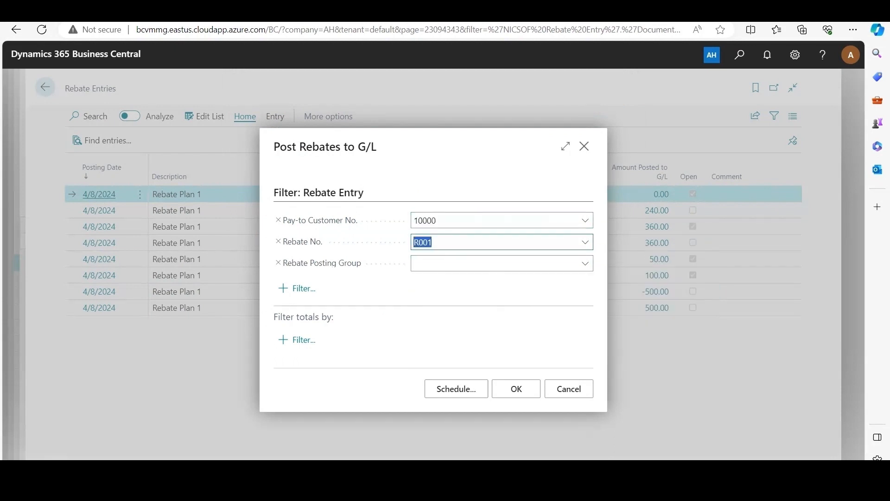
{"action": "key", "text": "Tab"}
{"action": "key", "text": "Down"}
{"action": "key", "text": "Return"}
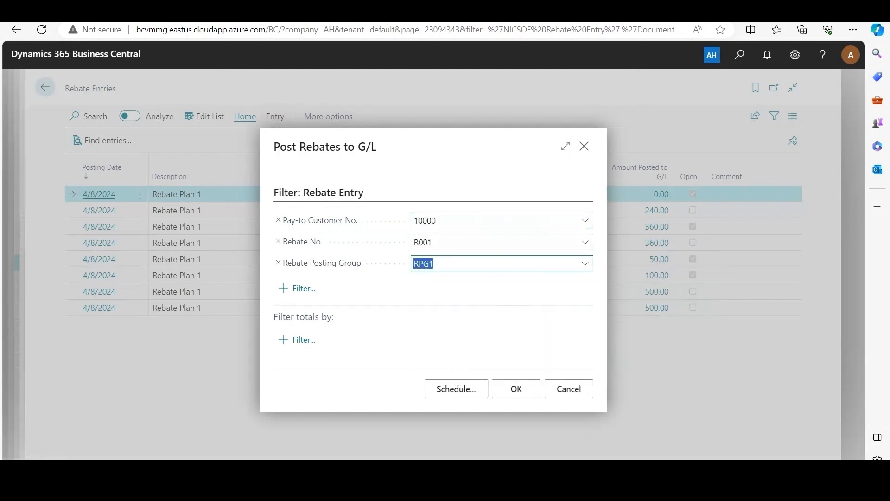
{"action": "left_click", "coordinate": [516, 389]}
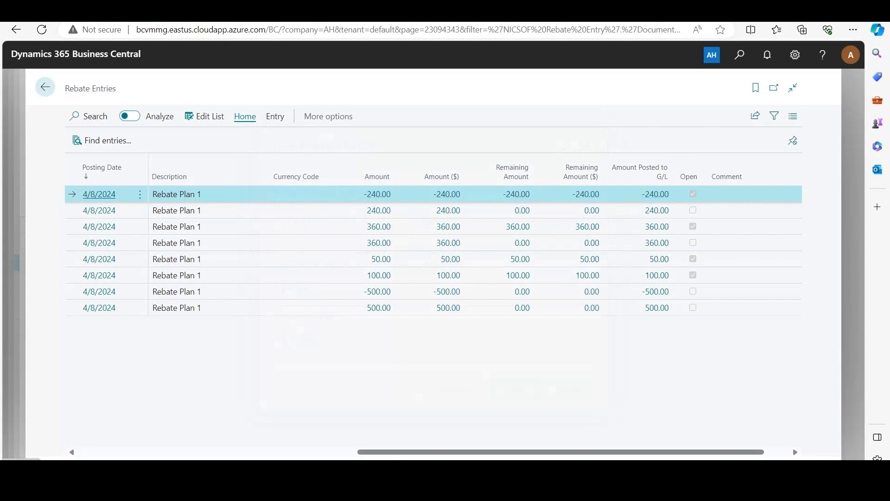
Search for and open Apply Rebates to Customer, and select Adatum Corporation as the pay-to customer
{"action": "key", "text": "alt+q"}
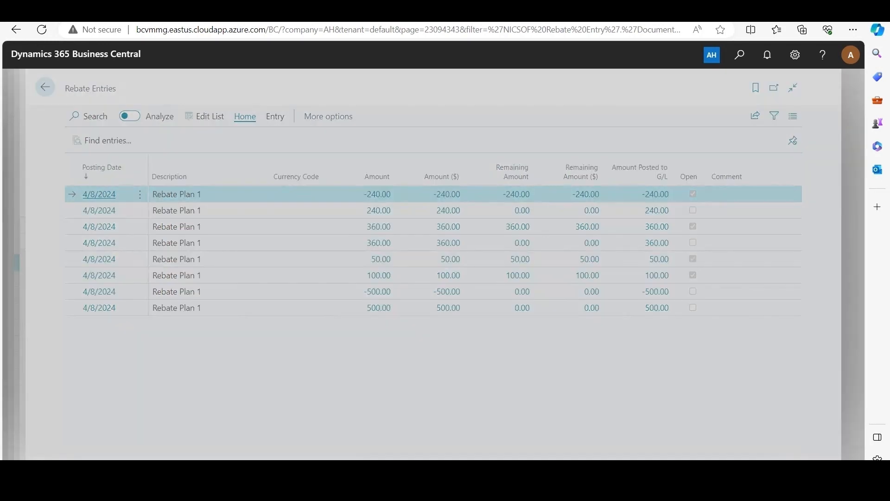
{"action": "type", "text": "apply reb"}
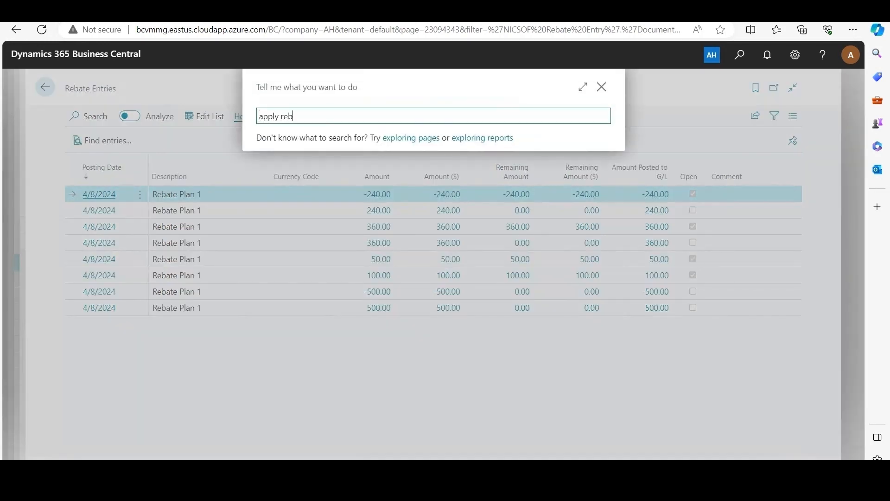
{"action": "type", "text": "ate to customer"}
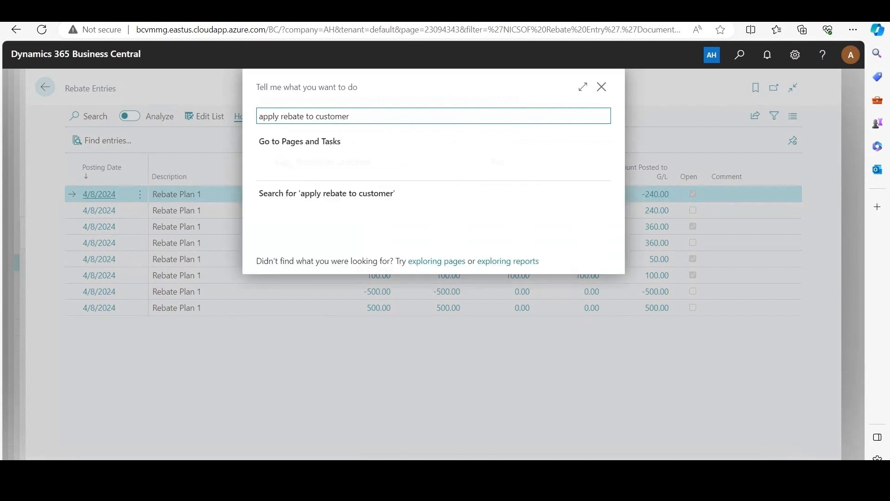
{"action": "key", "text": "Return"}
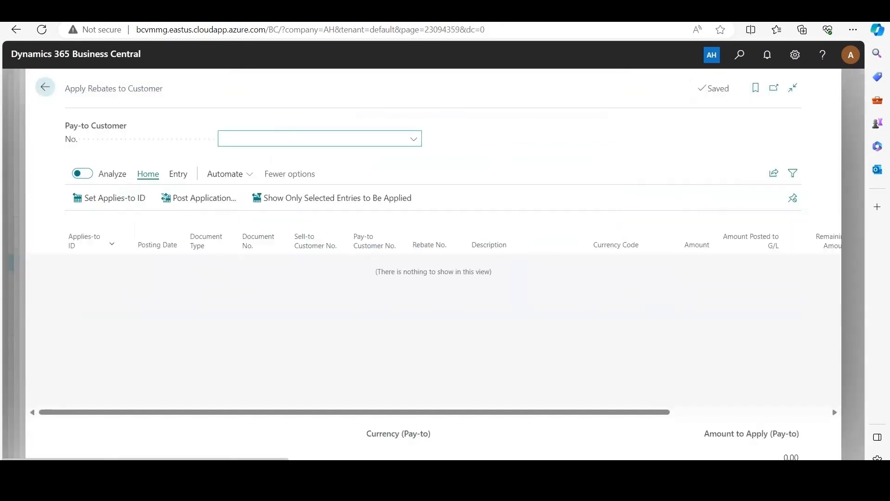
{"action": "left_click", "coordinate": [413, 139]}
{"action": "left_click", "coordinate": [247, 188]}
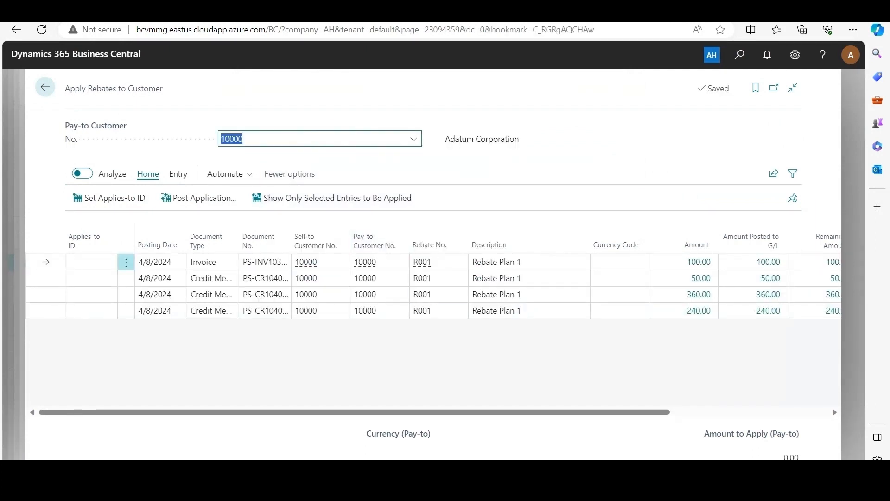
Set the amount to apply to -240 on the negative credit memo entry for Rebate Plan 1
{"action": "scroll", "coordinate": [468, 310], "scroll_direction": "right", "scroll_amount": 5}
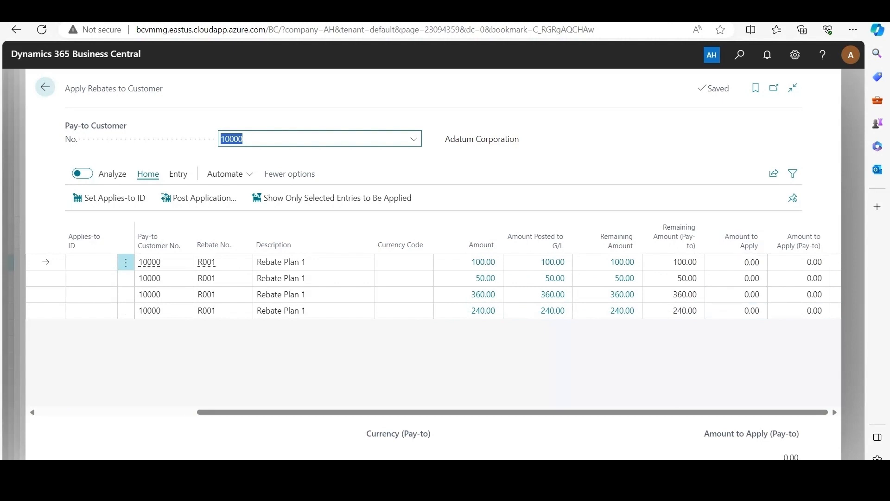
{"action": "left_click", "coordinate": [737, 311]}
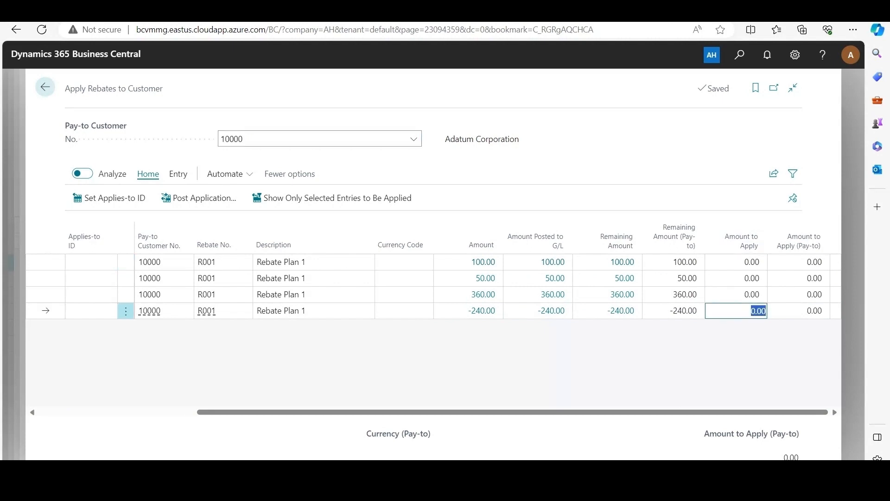
{"action": "type", "text": "-240"}
{"action": "key", "text": "Return"}
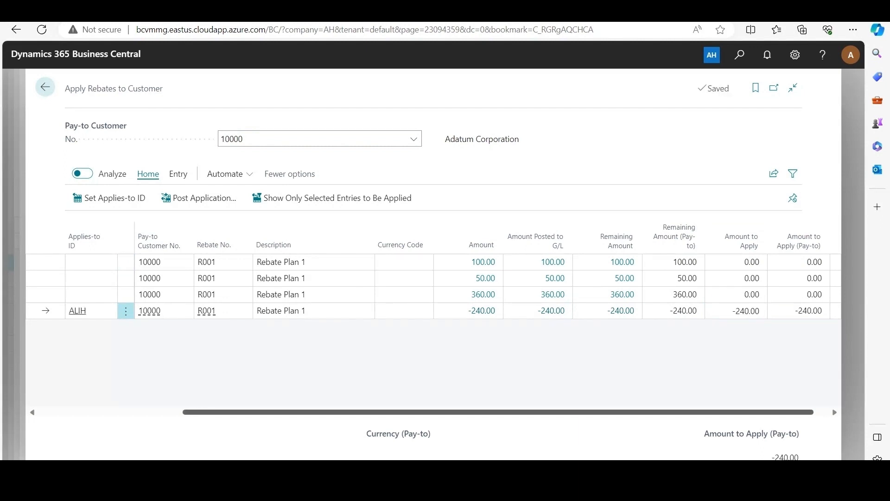
Post the rebate application for Adatum Corporation and close the posting message
{"action": "left_click_drag", "start_coordinate": [556, 412], "coordinate": [398, 412]}
{"action": "left_click", "coordinate": [181, 197]}
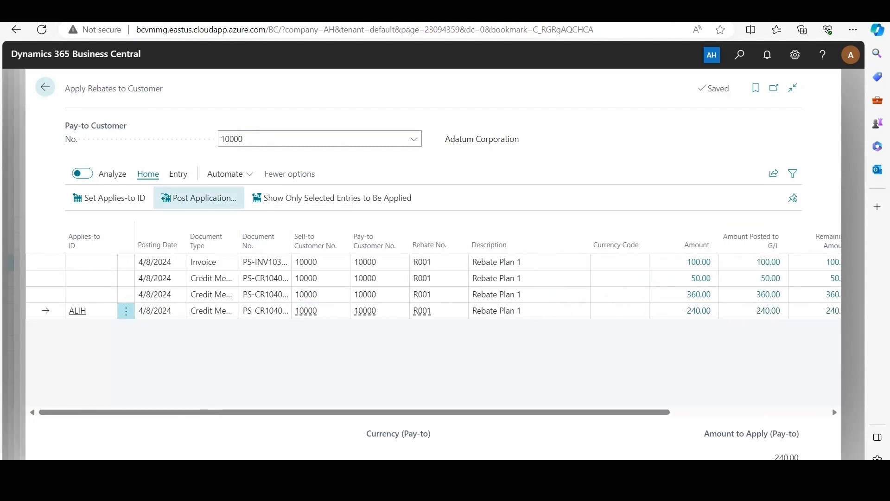
{"action": "left_click", "coordinate": [517, 340]}
{"action": "left_click", "coordinate": [538, 297]}
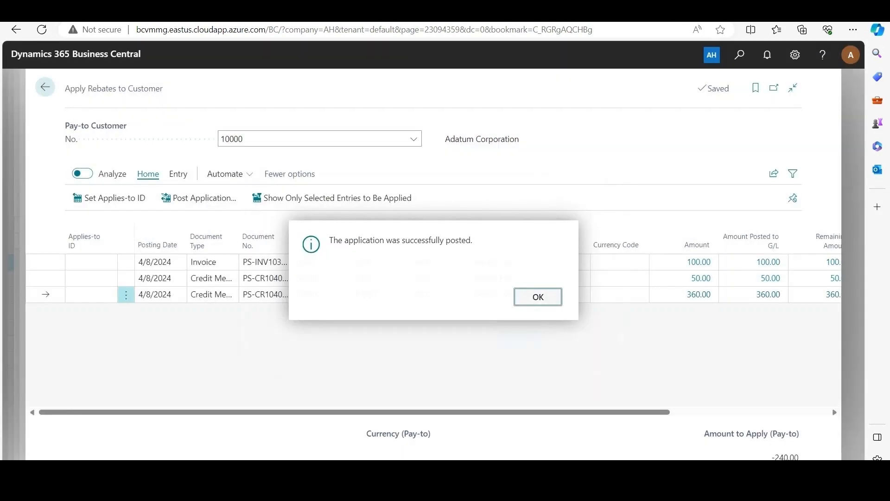
Search for and open Rebate Entries, and review the newest credit memo entry's remaining amount, G/L posted amount and open status
{"action": "key", "text": "alt+q"}
{"action": "type", "text": "rebate entries"}
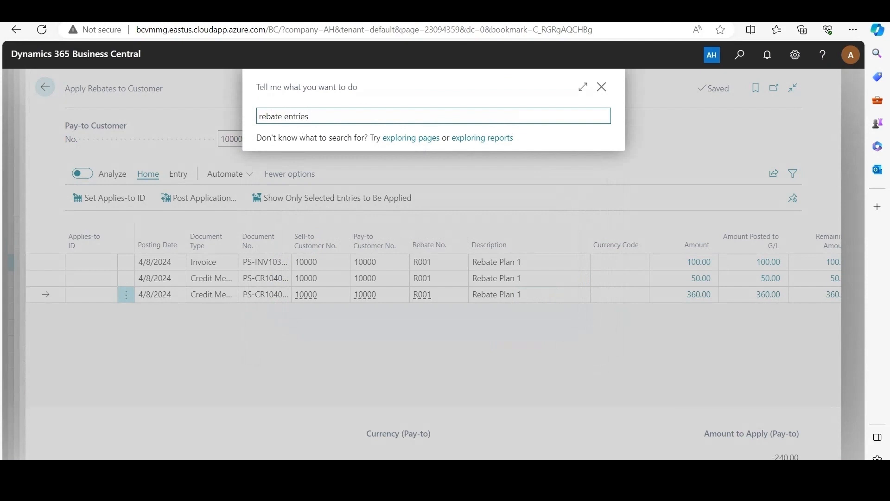
{"action": "left_click", "coordinate": [299, 310]}
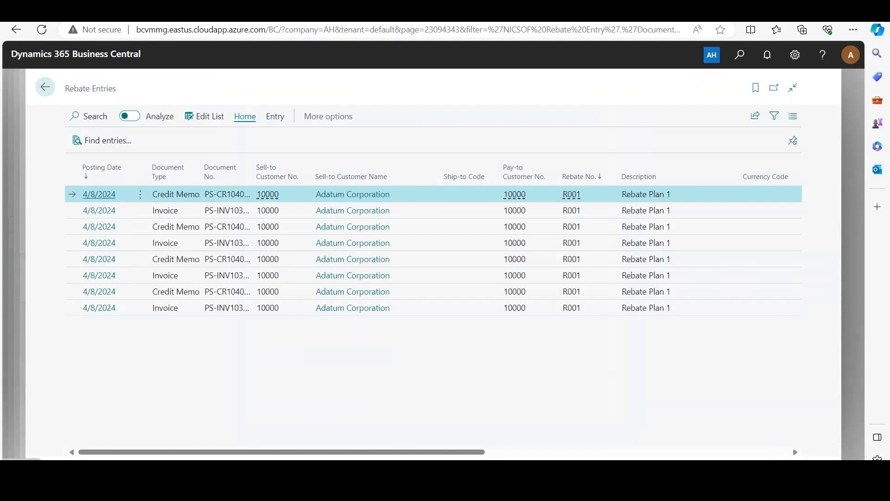
{"action": "left_click_drag", "start_coordinate": [282, 452], "coordinate": [532, 452]}
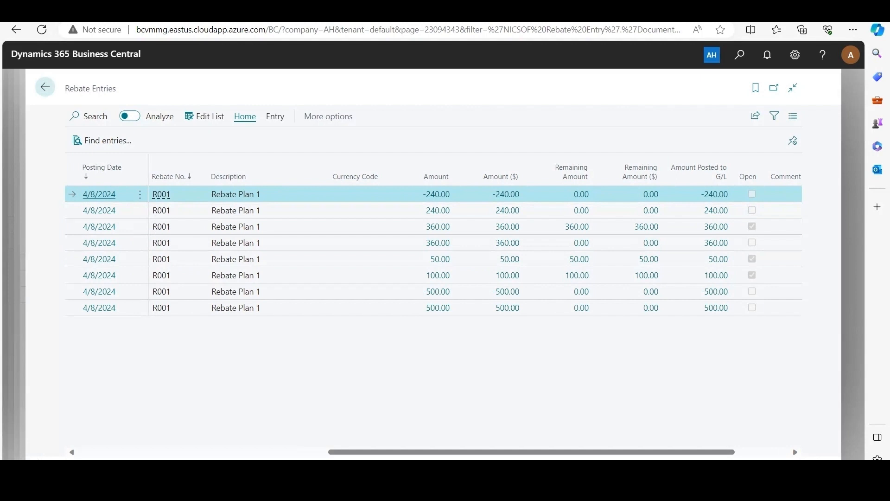
{"action": "left_click", "coordinate": [45, 87]}
Search for and open Rebate Journals, and open the document type choices on the first blank line
{"action": "key", "text": "alt+q"}
{"action": "type", "text": "rebate journal"}
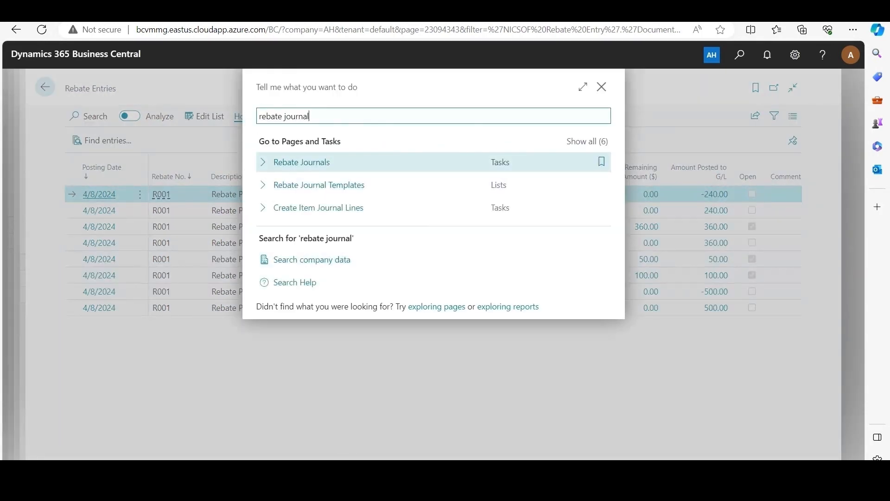
{"action": "left_click", "coordinate": [302, 162]}
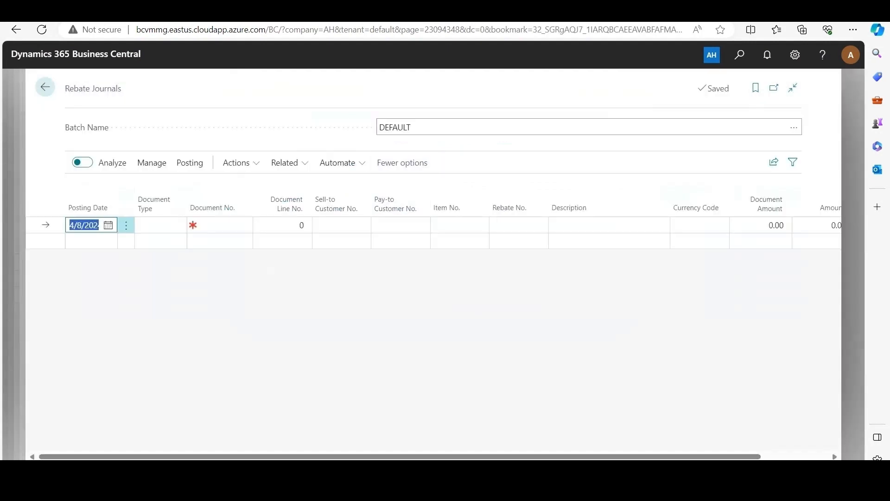
{"action": "left_click", "coordinate": [167, 226]}
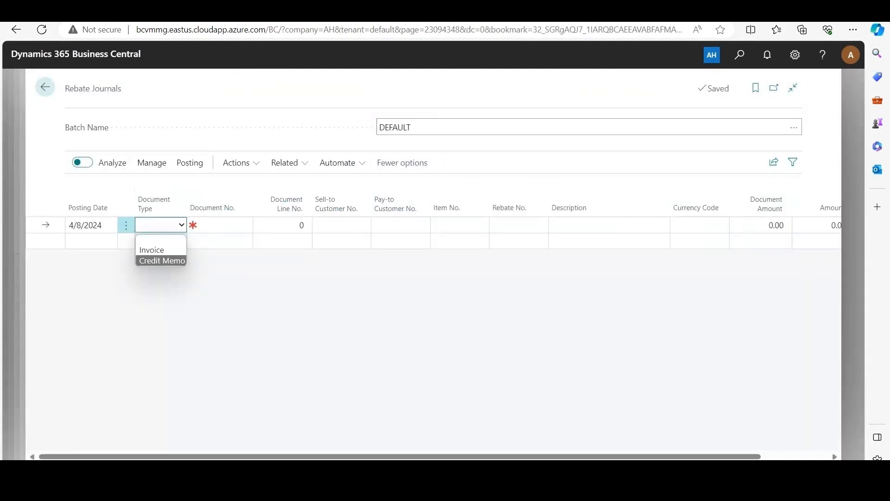